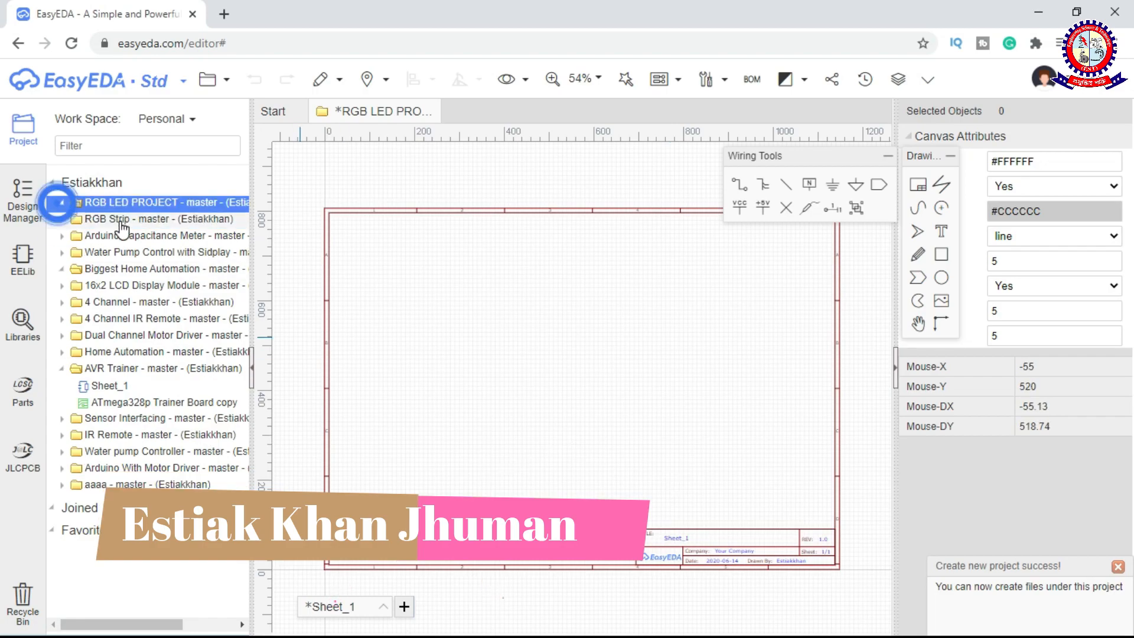
- Search the component libraries for RGB LED and choose the 5MMRGB part for placement
left_click(22, 322)
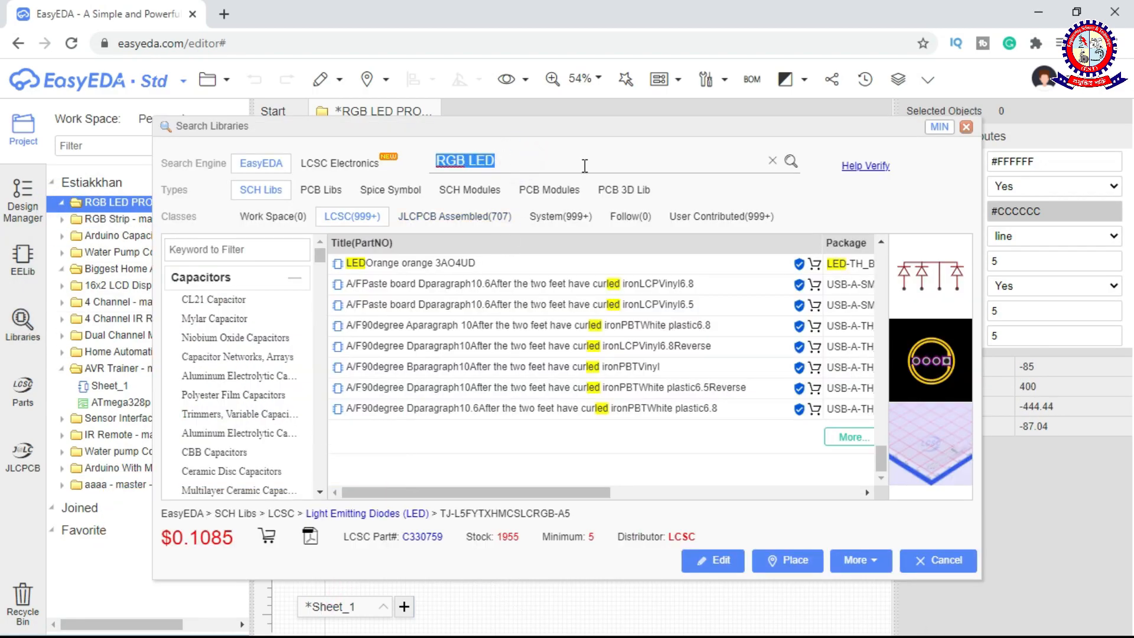
key("Return")
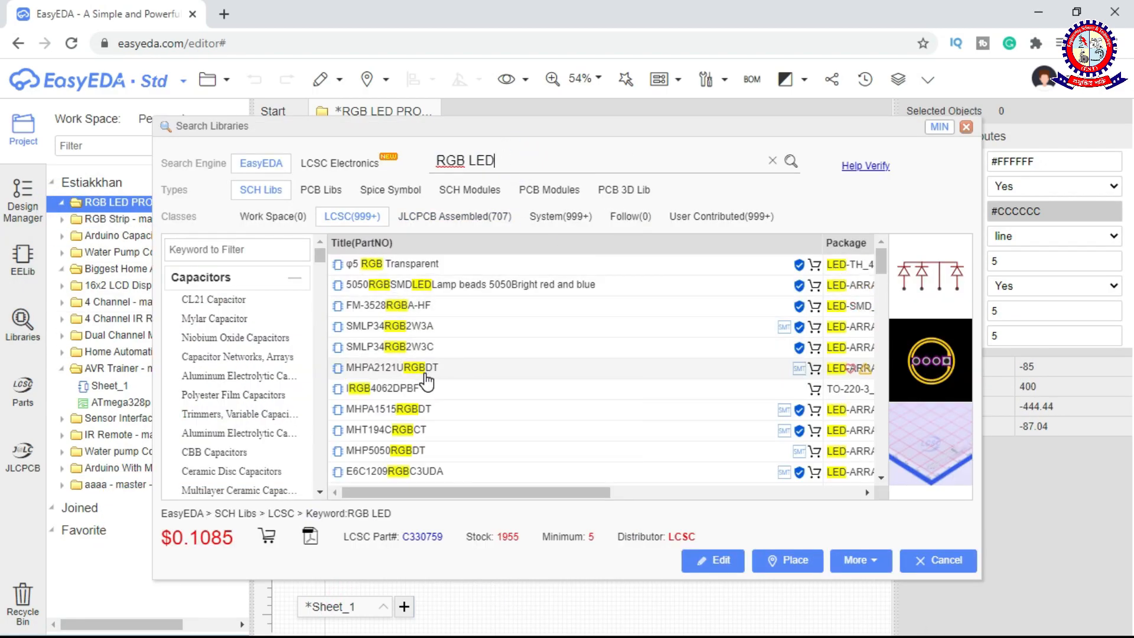
scroll(360, 393, "down", 3)
left_click(360, 389)
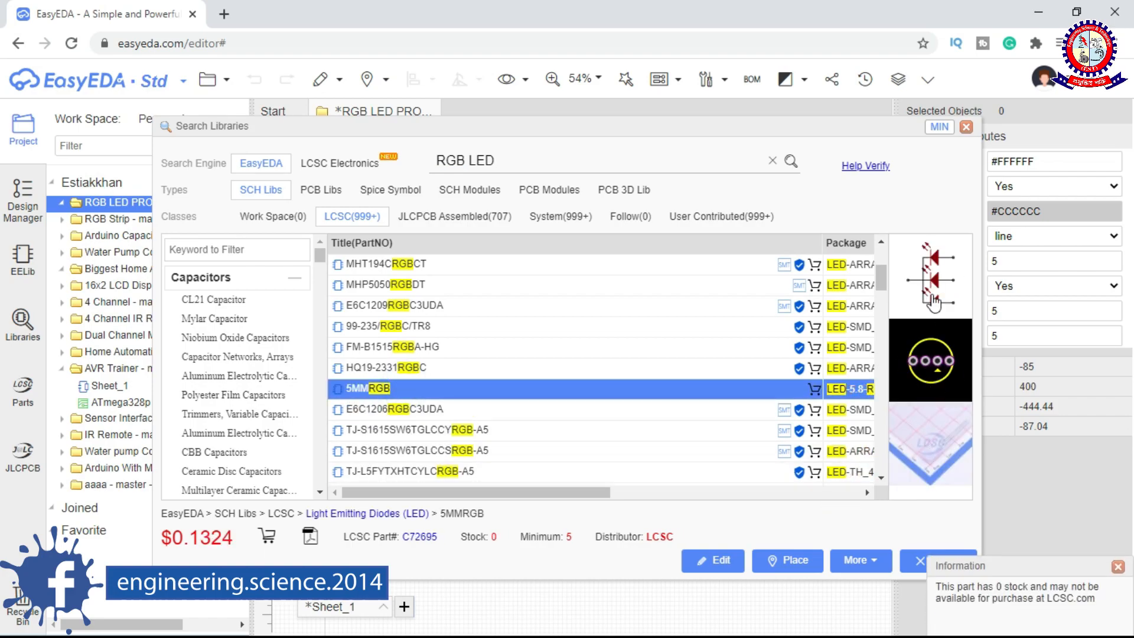
left_click(787, 560)
- Place five 5MMRGB LEDs in a horizontal row on the schematic sheet
left_click(455, 363)
scroll(459, 365, "up", 5)
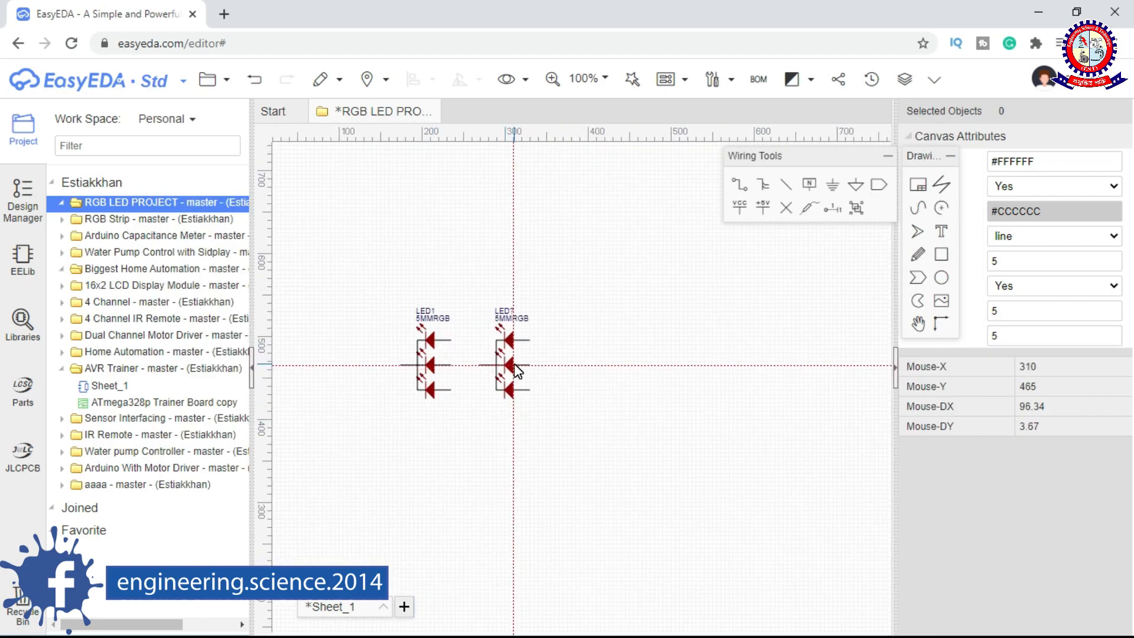
left_click(603, 369)
left_click(685, 369)
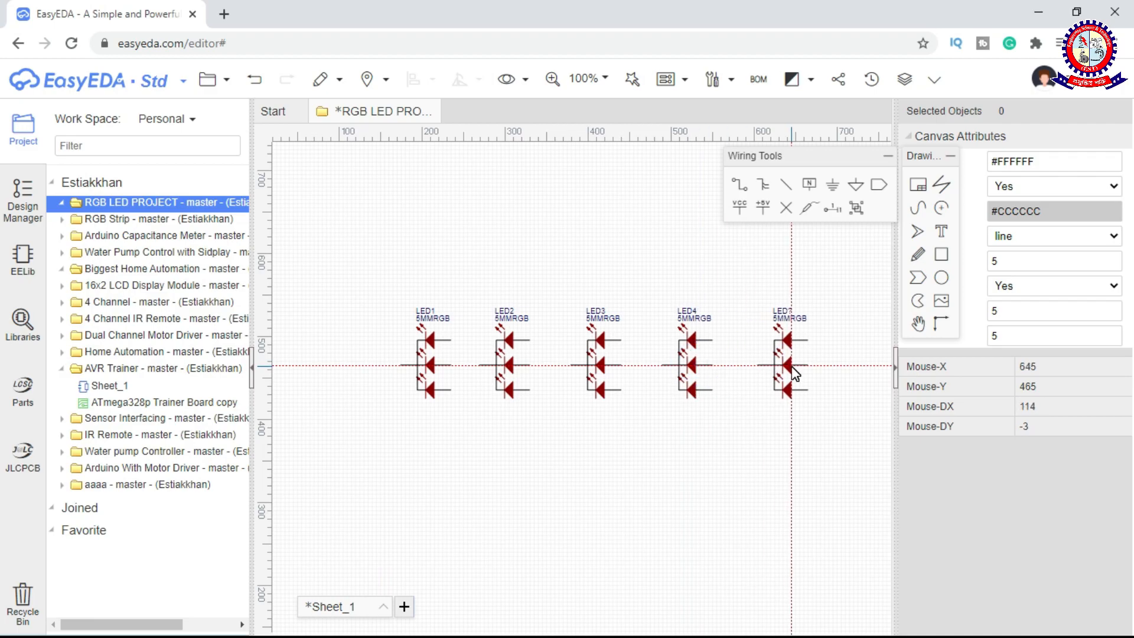
left_click(768, 369)
- Place a second row of five 5MMRGB LEDs directly below the first row
scroll(809, 372, "down", 2)
scroll(531, 467, "up", 1)
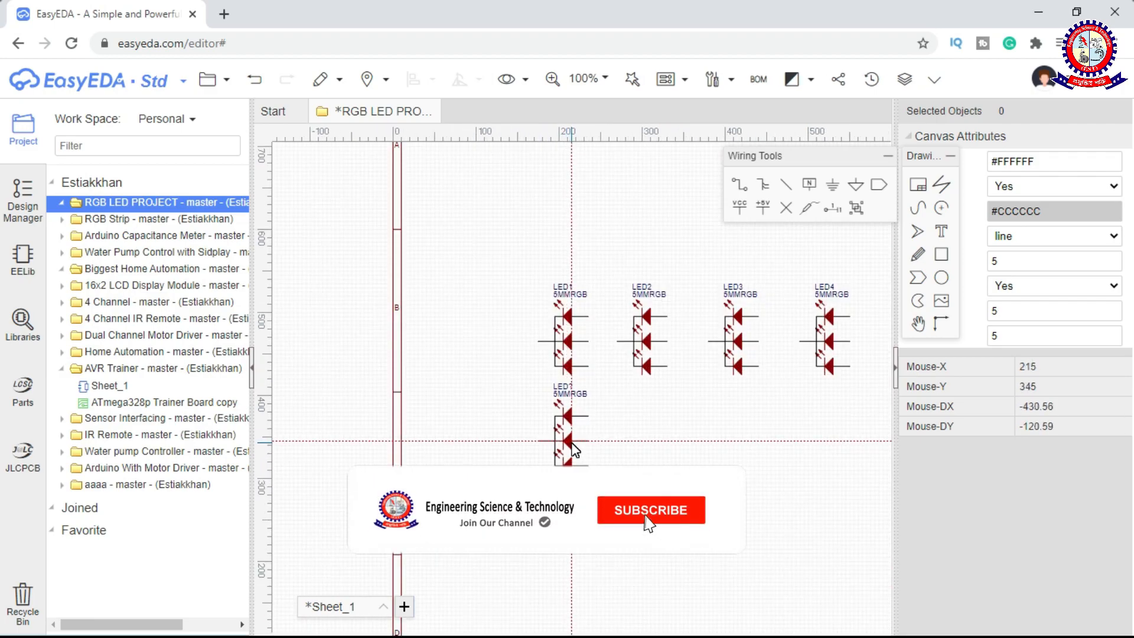
left_click(652, 447)
left_click(742, 449)
left_click(834, 447)
scroll(834, 447, "down", 1)
right_click_drag(857, 465, 659, 464)
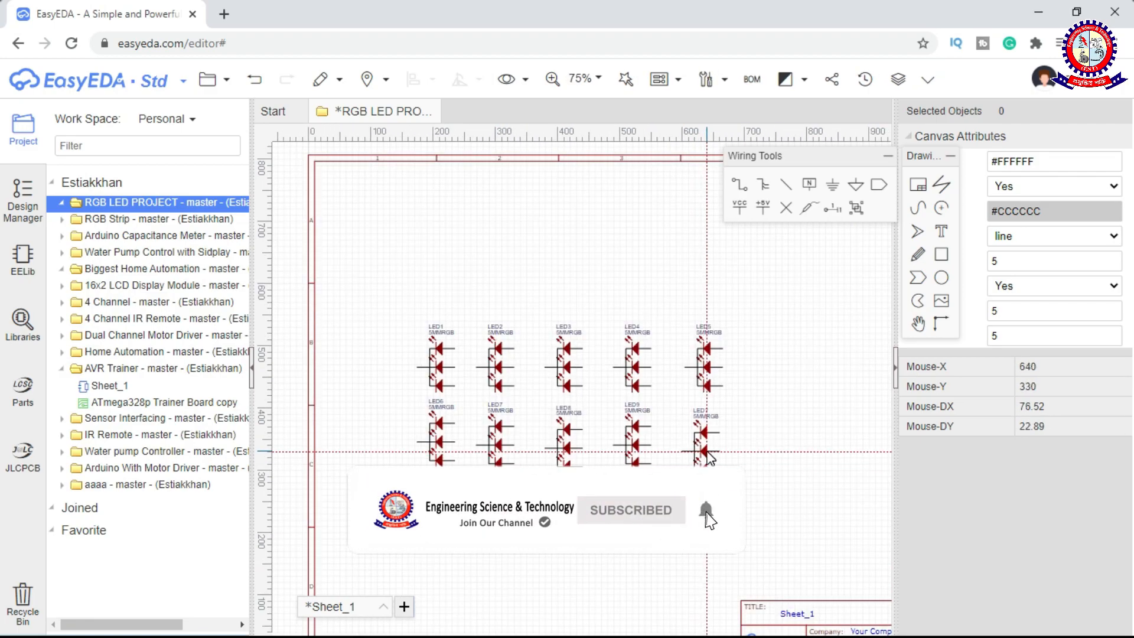
scroll(513, 402, "up", 1)
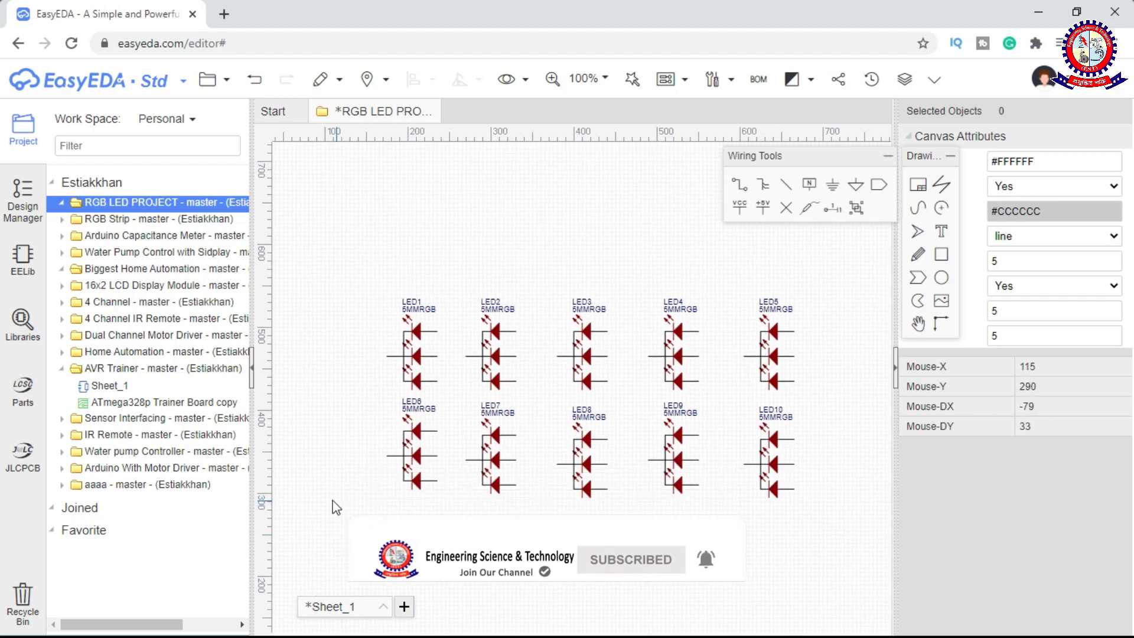
- Place a GND supply flag below and to the left of the lower LED row
left_click(23, 255)
scroll(171, 438, "up", 20)
left_click(198, 245)
right_click(157, 262)
left_click(358, 223)
left_click(357, 220)
key("Delete")
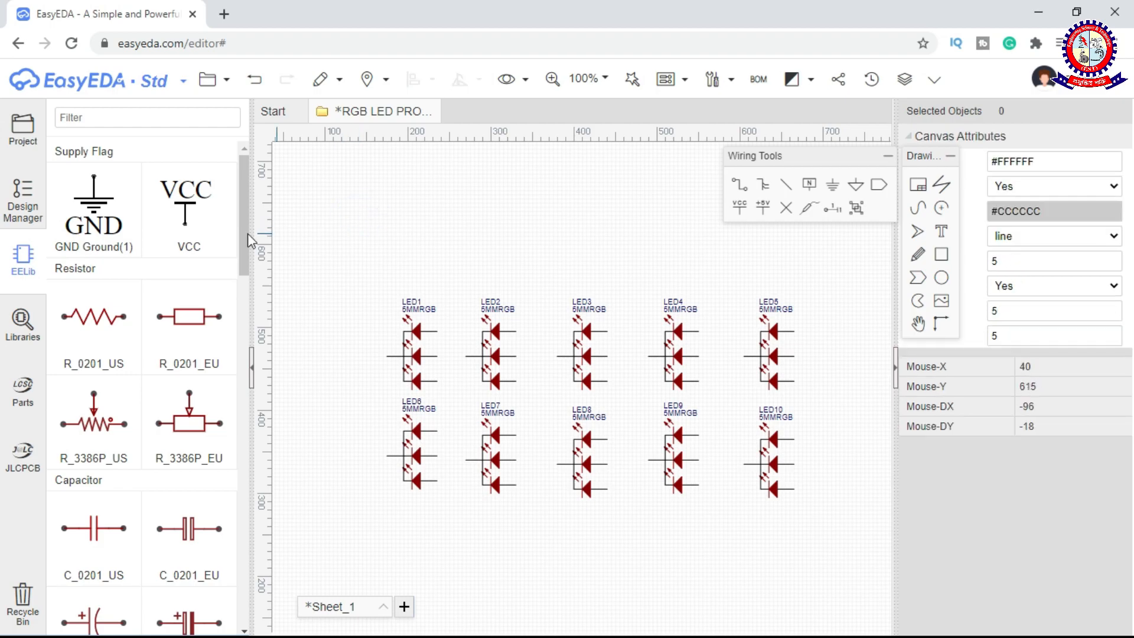
left_click(105, 220)
scroll(333, 521, "up", 1)
left_click(333, 521)
right_click(381, 532)
scroll(389, 540, "down", 1)
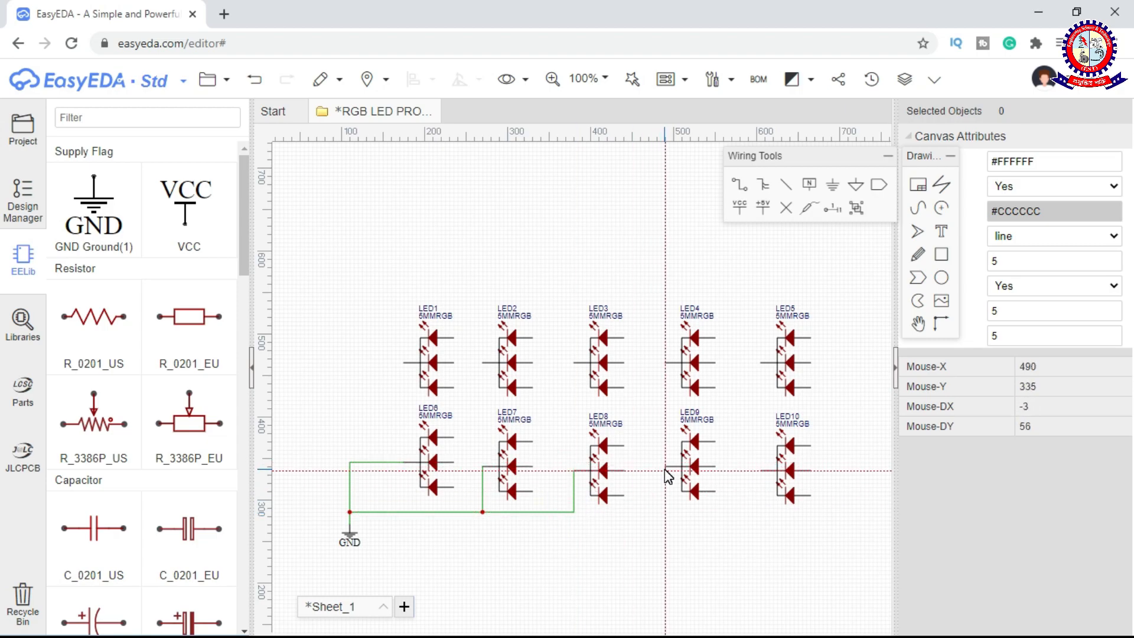
- Extend the ground wire beneath the lower row to LED9's common pin
left_click(574, 512)
scroll(652, 511, "up", 1)
left_click(672, 452)
- Collapse the canvas attributes area and move the floating drawing tools away from the LED5 column
left_click(895, 369)
scroll(779, 399, "down", 1)
scroll(874, 348, "up", 1)
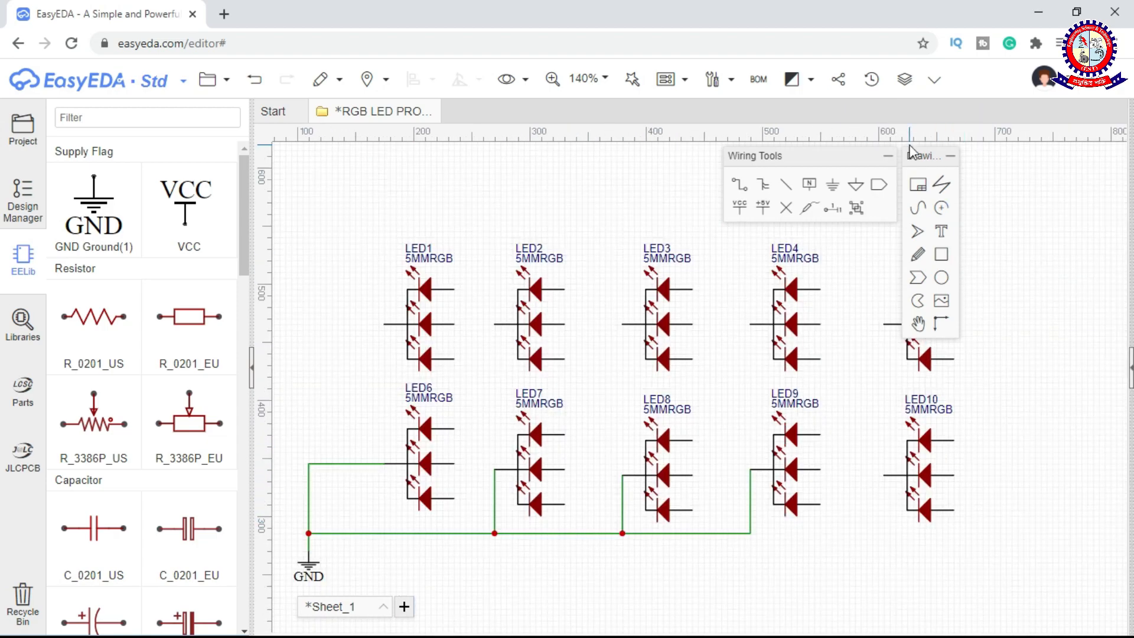
left_click_drag(907, 152, 1015, 154)
scroll(804, 533, "up", 1)
- Wire LED10's common pin to the ground line beneath the lower LED row
scroll(929, 456, "down", 2)
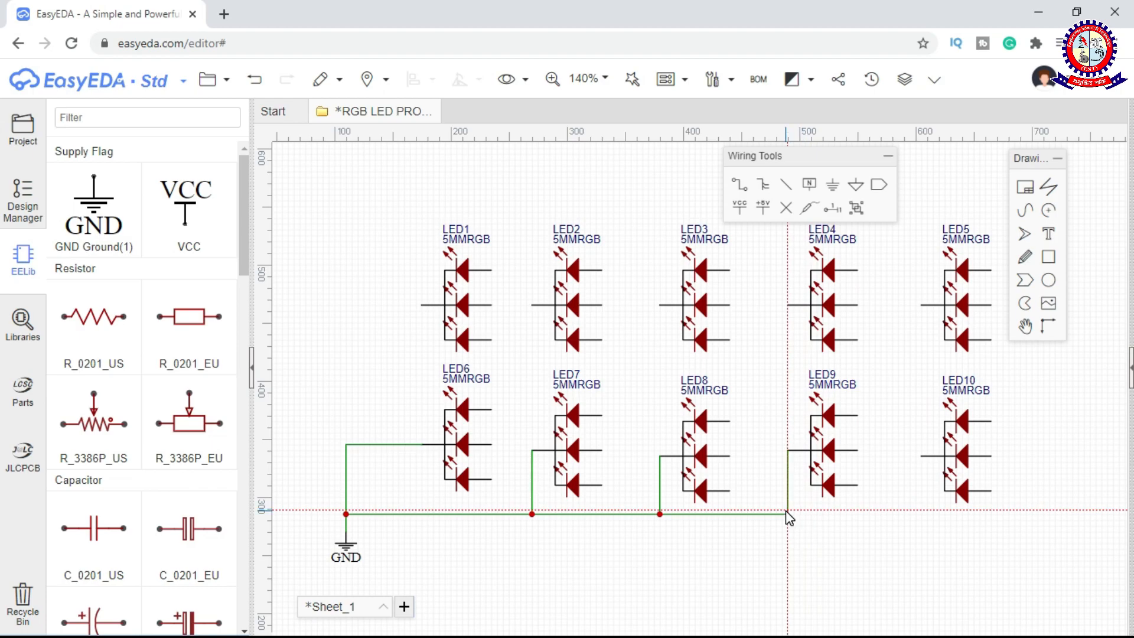
scroll(788, 517, "up", 2)
left_click(976, 429)
scroll(926, 462, "down", 2)
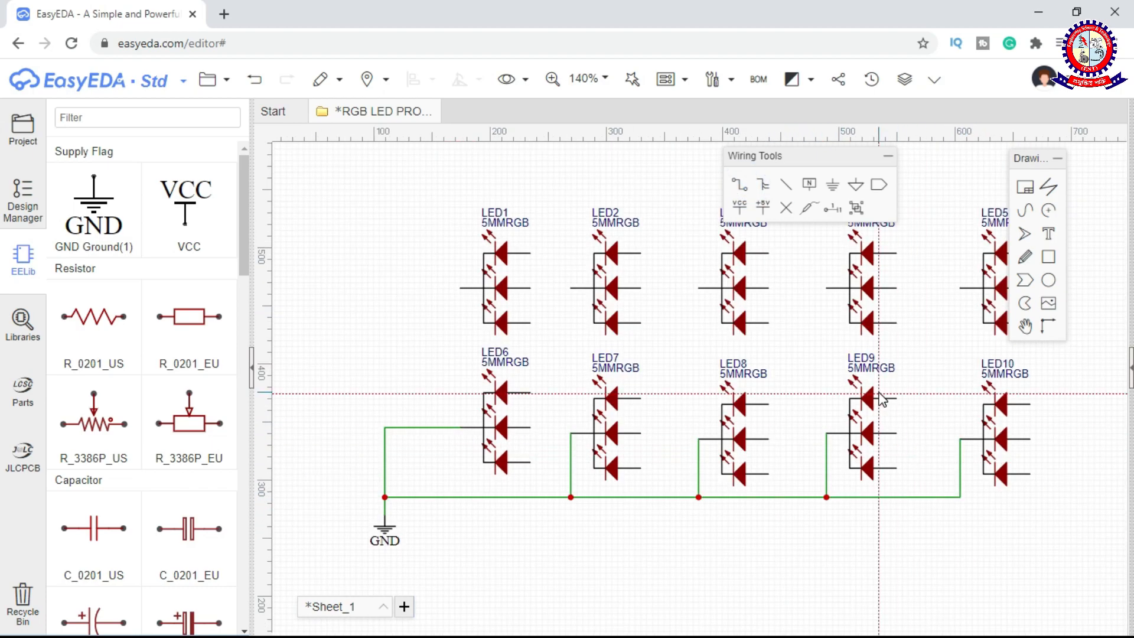
- Extend the ground wire upward from LED6 to the common pins of LED1 and LED2, routing it above the upper row
left_click(385, 427)
left_click(461, 288)
left_click(385, 287)
left_click(385, 172)
left_click(570, 288)
right_click_drag(570, 288, 482, 370)
- Wire the common pins of LED3, LED4 and LED5 to the ground line above the upper row
left_click(482, 254)
left_click(610, 371)
left_click(610, 254)
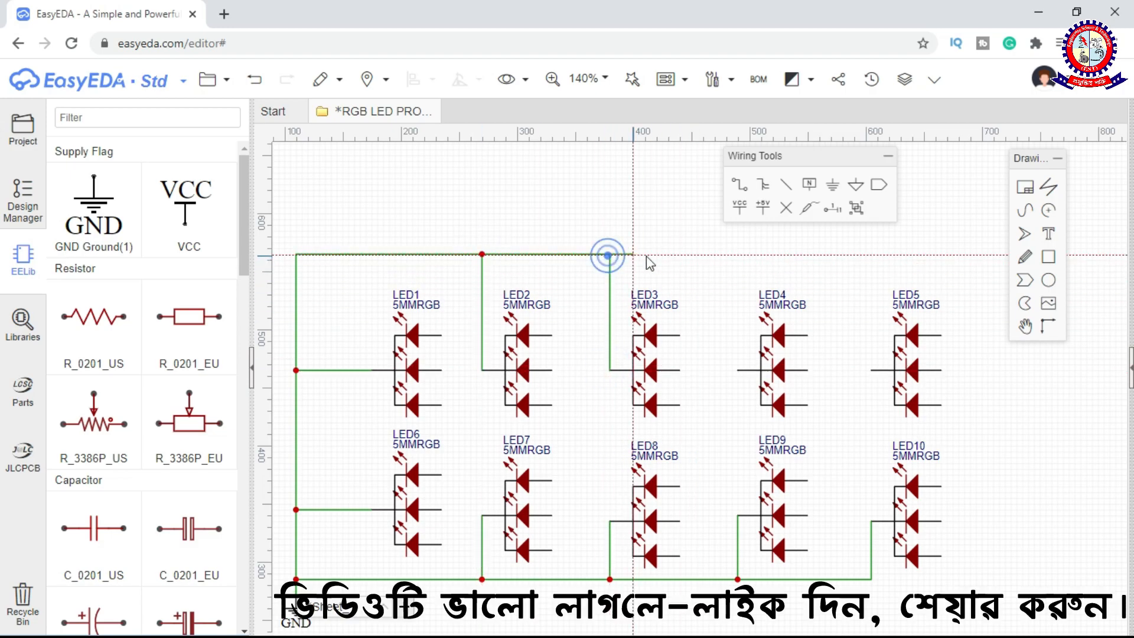
left_click(733, 370)
left_click(732, 254)
left_click(868, 371)
scroll(737, 552, "down", 2)
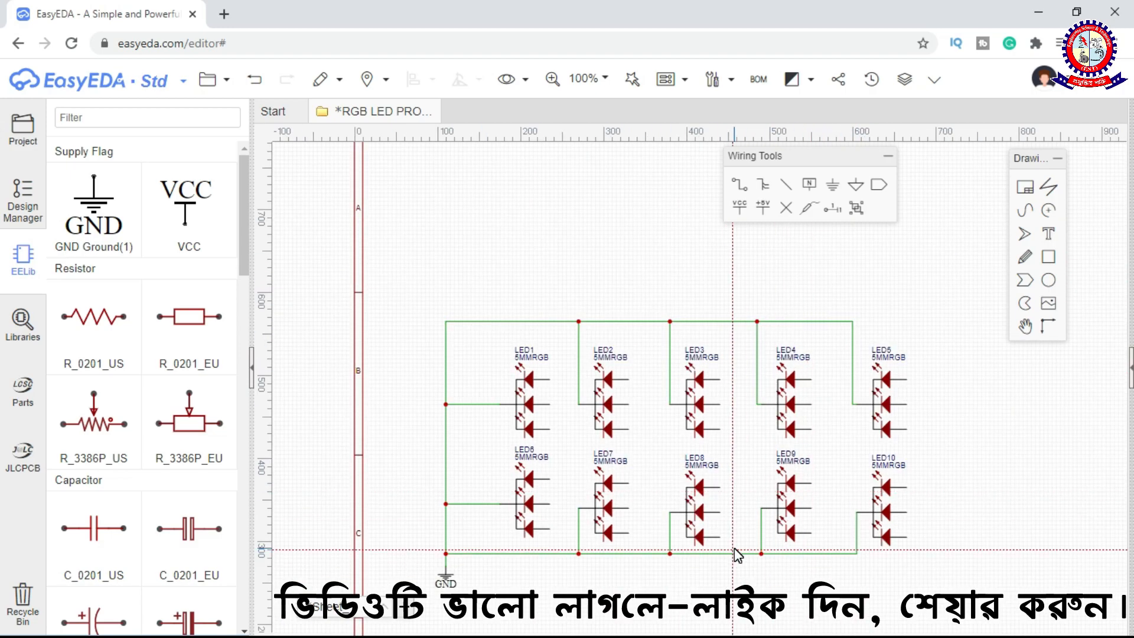
scroll(531, 528, "up", 2)
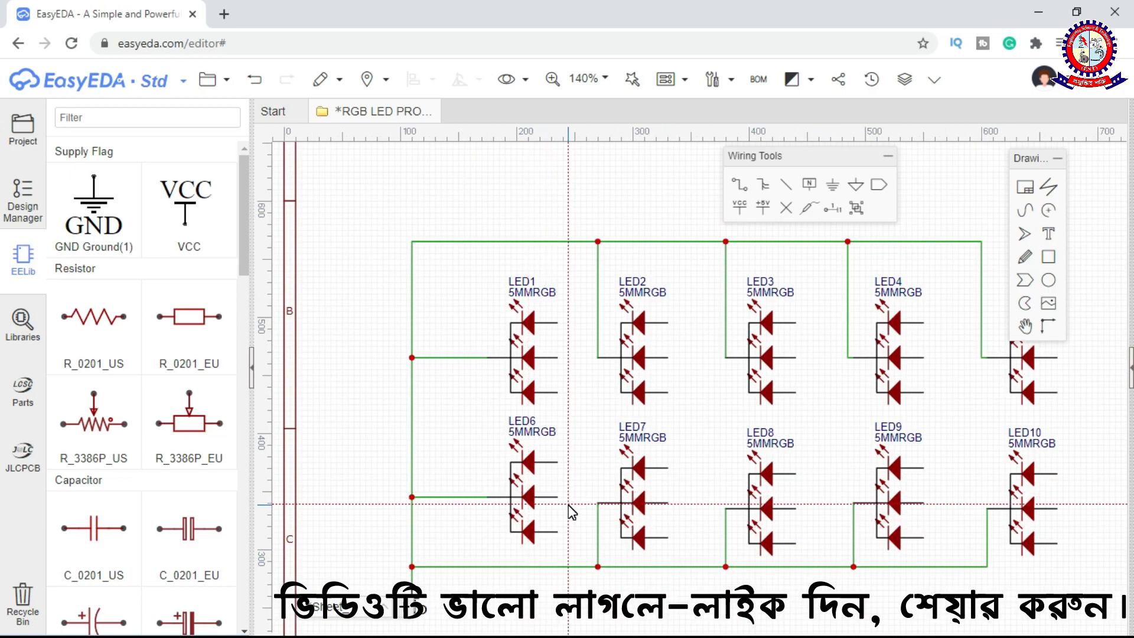
- Connect the three colour pins of LED1 to the matching pins of LED6
left_click(580, 464)
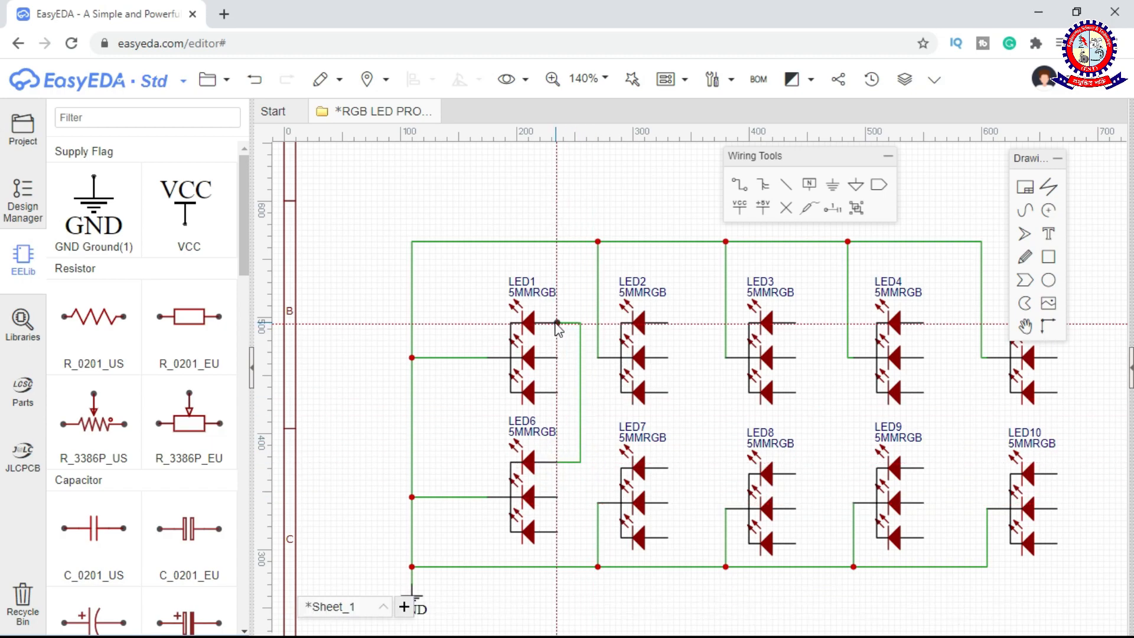
left_click(587, 393)
left_click(558, 531)
- Connect the three colour pins of LED2 to the matching pins of LED7
left_click(667, 322)
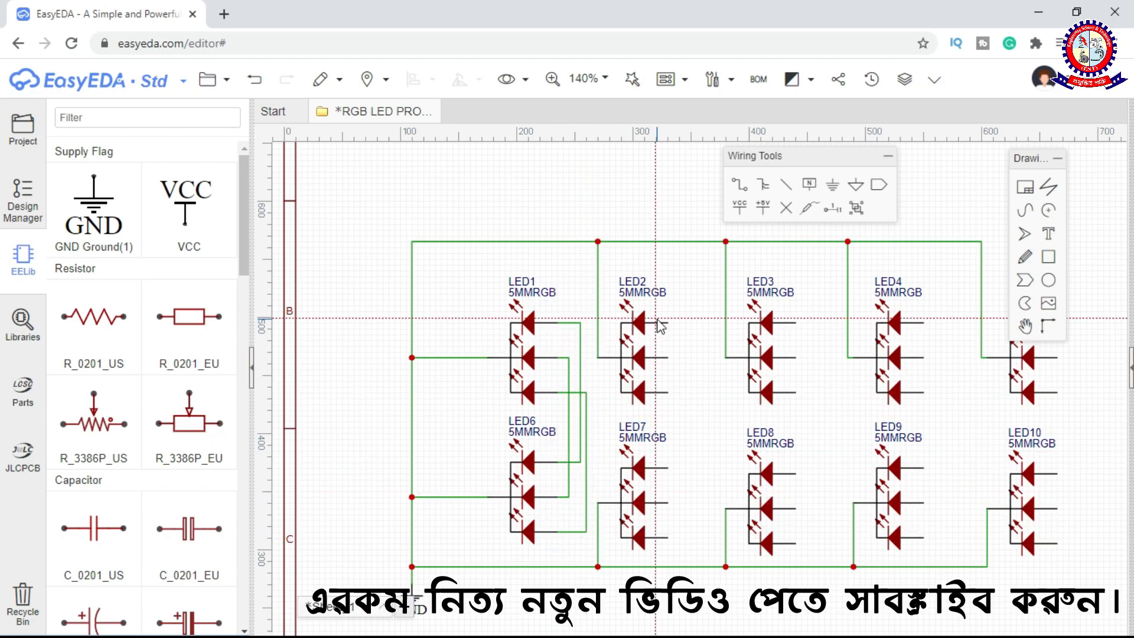
left_click(666, 468)
left_click(668, 502)
left_click(668, 392)
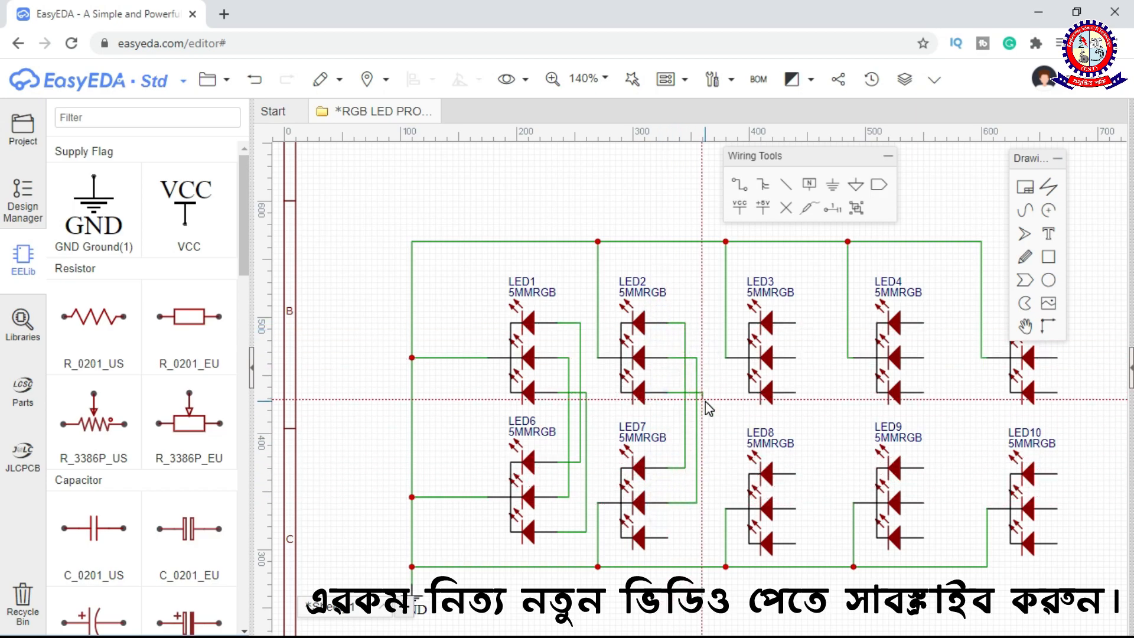
left_click(707, 393)
left_click(668, 538)
- Connect the remaining colour pins of LED3 to the matching pins of LED8
left_click(796, 508)
left_click(796, 393)
left_click(796, 543)
right_click_drag(934, 397, 800, 377)
- Connect the three colour pins of LED4 to the matching pins of LED9
left_click(791, 303)
left_click(825, 448)
left_click(790, 448)
left_click(791, 338)
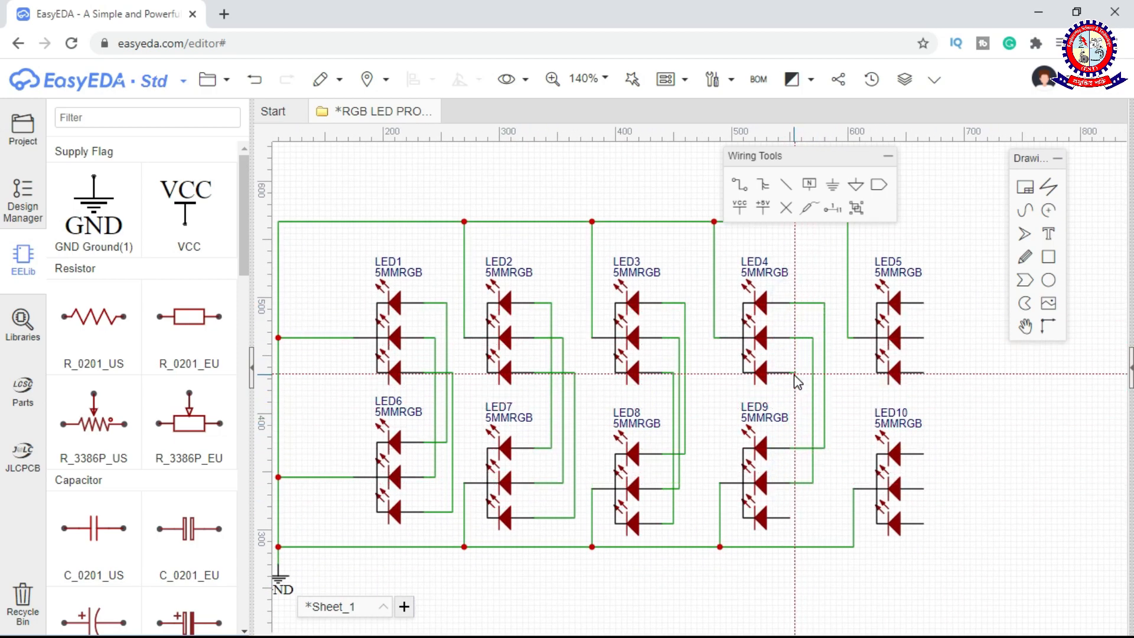
left_click(790, 518)
- Connect the three colour pins of LED5 to the matching pins of LED10
left_click(923, 303)
left_click(969, 454)
left_click(923, 454)
left_click(924, 338)
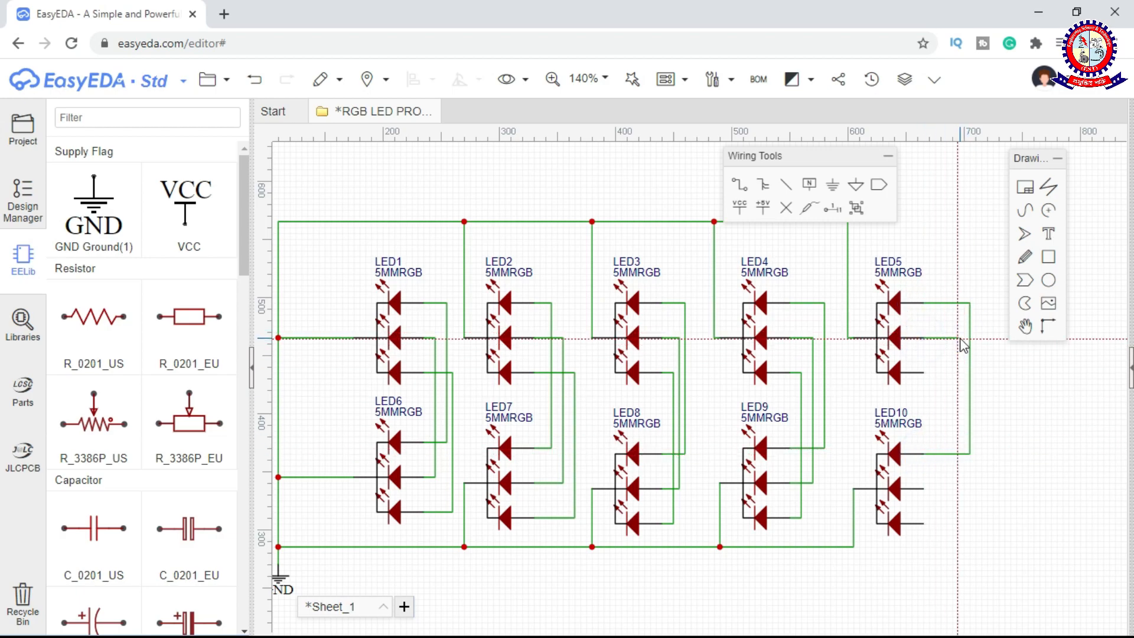
left_click(923, 488)
scroll(959, 508, "down", 2)
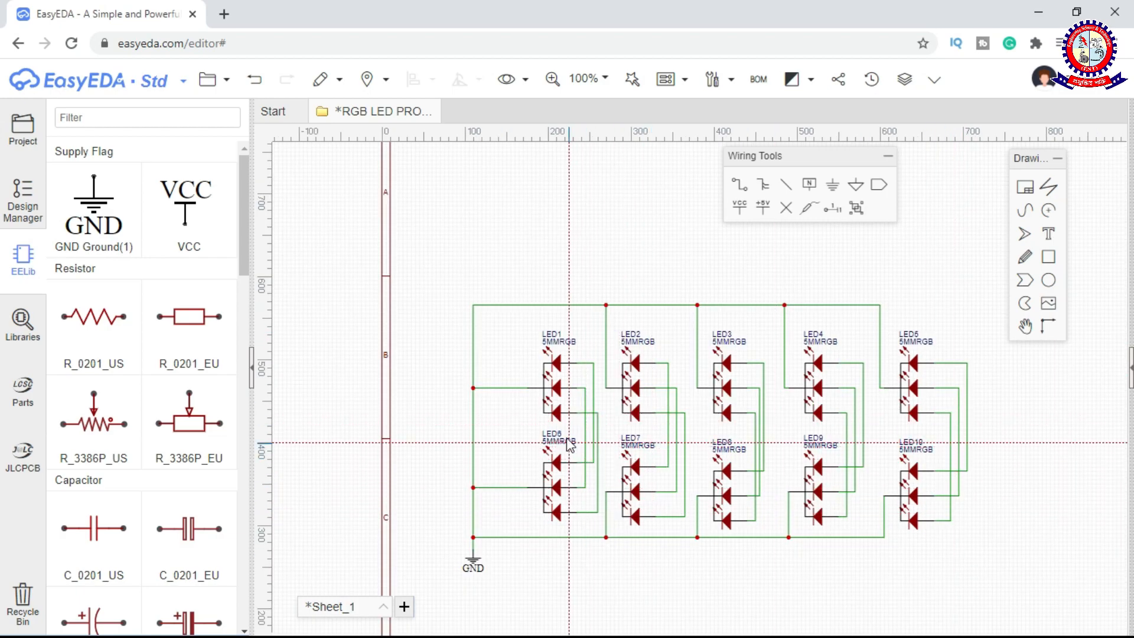
- Place an R_AXIAL-0.5_US resistor above the LED circuit and save the schematic
left_click(135, 363)
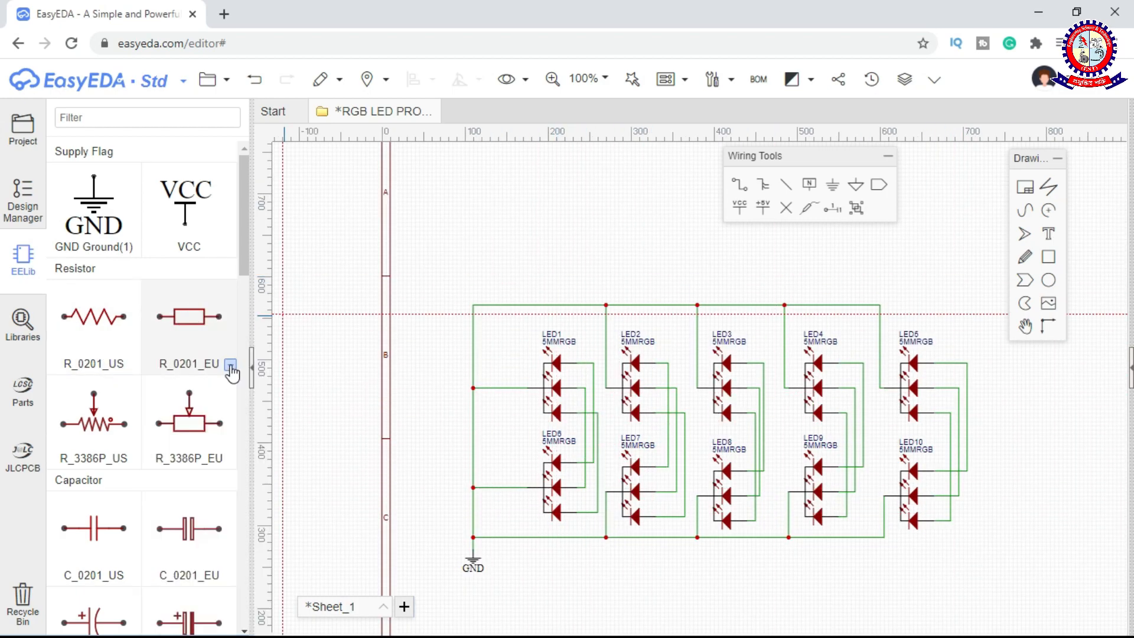
left_click(230, 365)
left_click(133, 363)
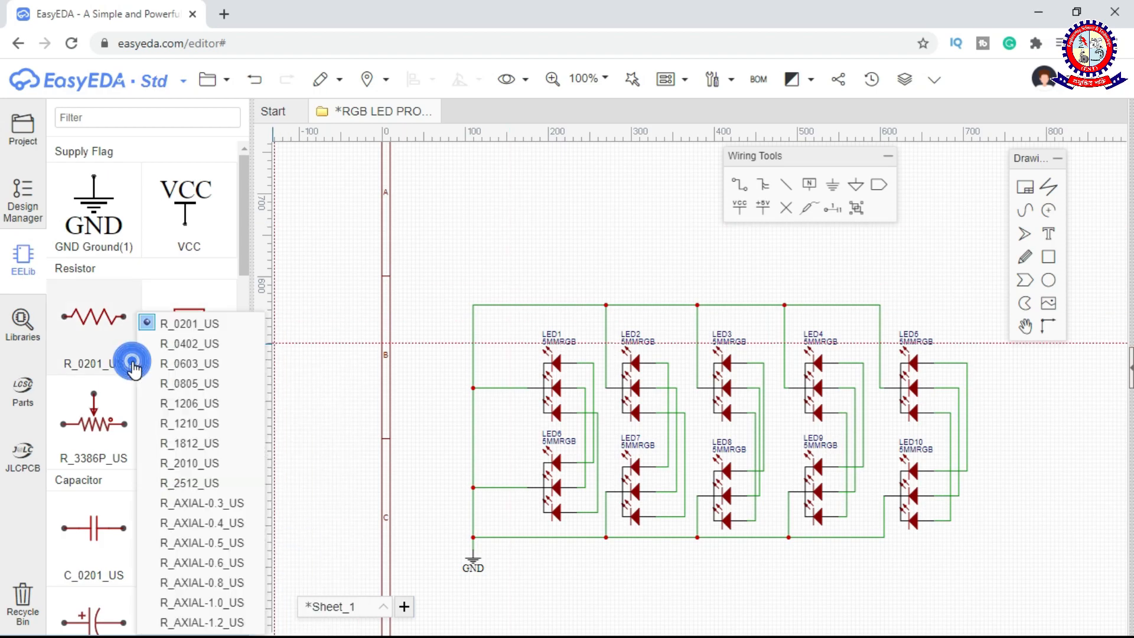
left_click(201, 542)
left_click(563, 202)
key("ctrl+s")
- Convert the schematic to a PCB layout
left_click(684, 82)
left_click(709, 106)
left_click(630, 378)
left_click(625, 471)
scroll(613, 481, "down", 2)
scroll(694, 339, "down", 3)
- Examine the resistor's footprint in the PCB layout and in the 3D view
left_click_drag(694, 342, 606, 487)
left_click_drag(640, 451, 644, 565)
left_click(768, 465)
scroll(714, 535, "up", 3)
left_click(679, 81)
left_click(694, 126)
mouse_move(573, 419)
left_mouse_down()
mouse_move(721, 470)
mouse_move(576, 443)
mouse_move(553, 301)
mouse_move(577, 305)
left_mouse_up()
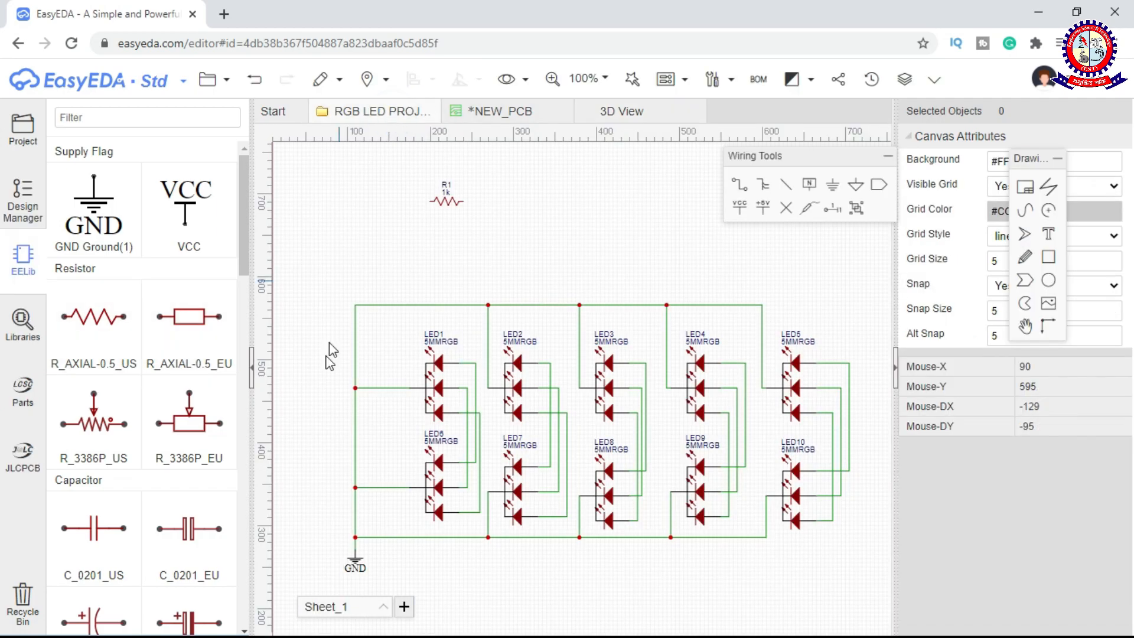
- Place an R_AXIAL-0.3_US resistor beside R1 above the LED circuit and save the schematic
left_click(115, 431)
right_click(442, 239)
left_click(133, 367)
left_click(160, 507)
left_click(82, 320)
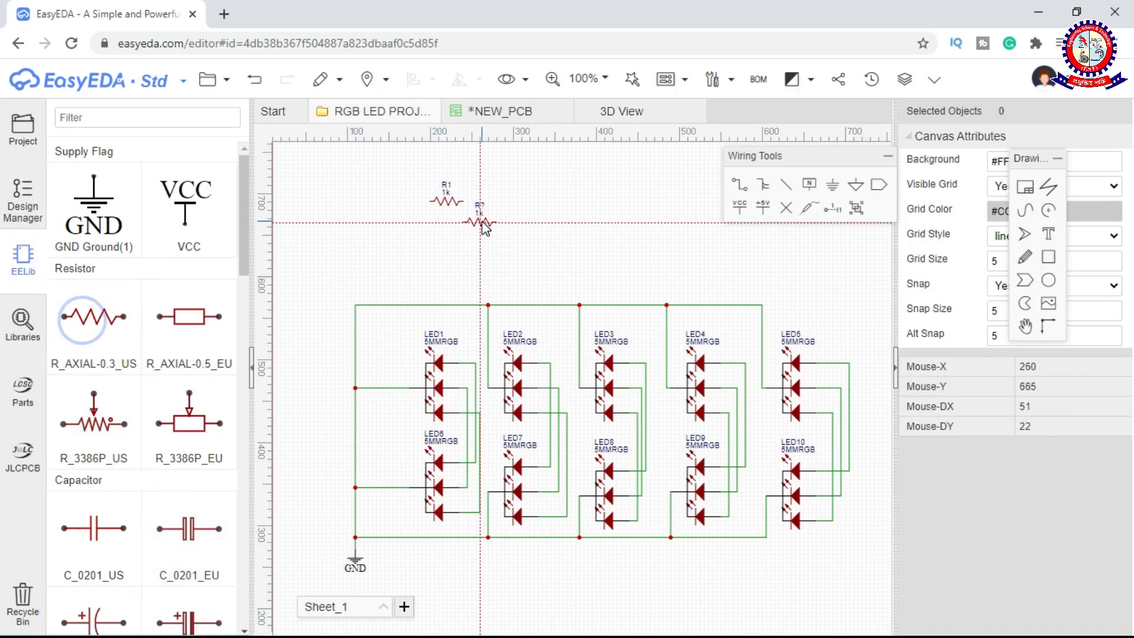
key("ctrl+s")
- Close the unsaved PCB layout and its 3D view
left_click(504, 111)
left_click(563, 111)
left_click(567, 383)
left_click(564, 112)
- Update the PCB from the revised schematic and bring both resistors' footprints into view
left_click(668, 79)
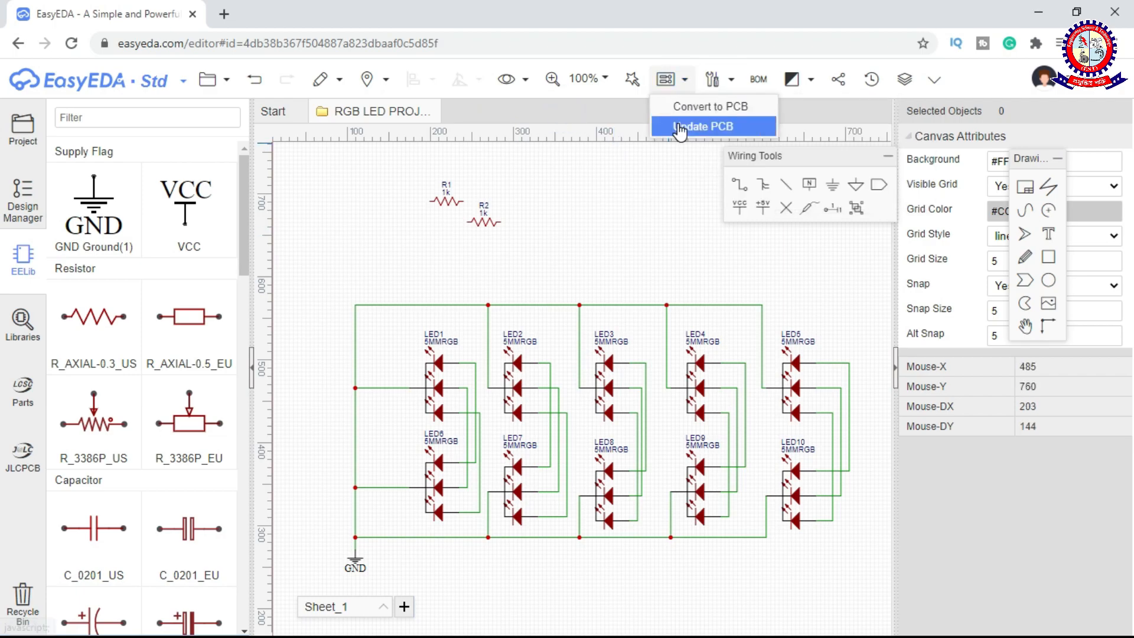
left_click(678, 126)
left_click(594, 383)
left_click(636, 475)
scroll(480, 452, "up", 2)
right_click_drag(481, 453, 468, 440)
left_click_drag(400, 366, 744, 493)
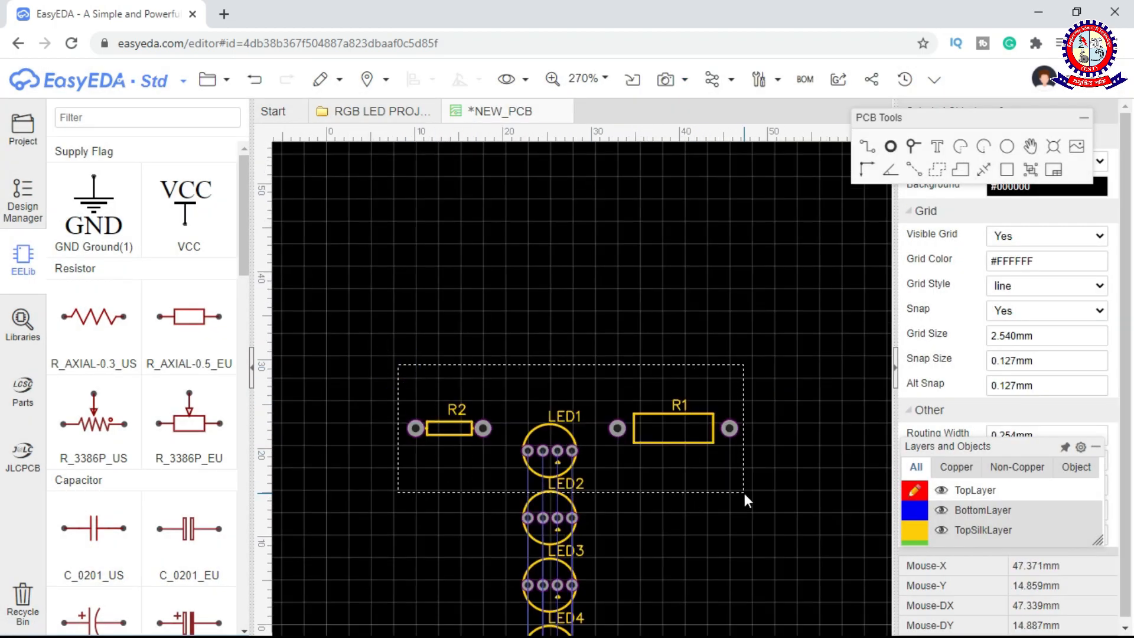
- Open the ATmega328p Trainer Board copy PCB and check the attributes of its 10K resistor
left_click(23, 129)
left_click(94, 423)
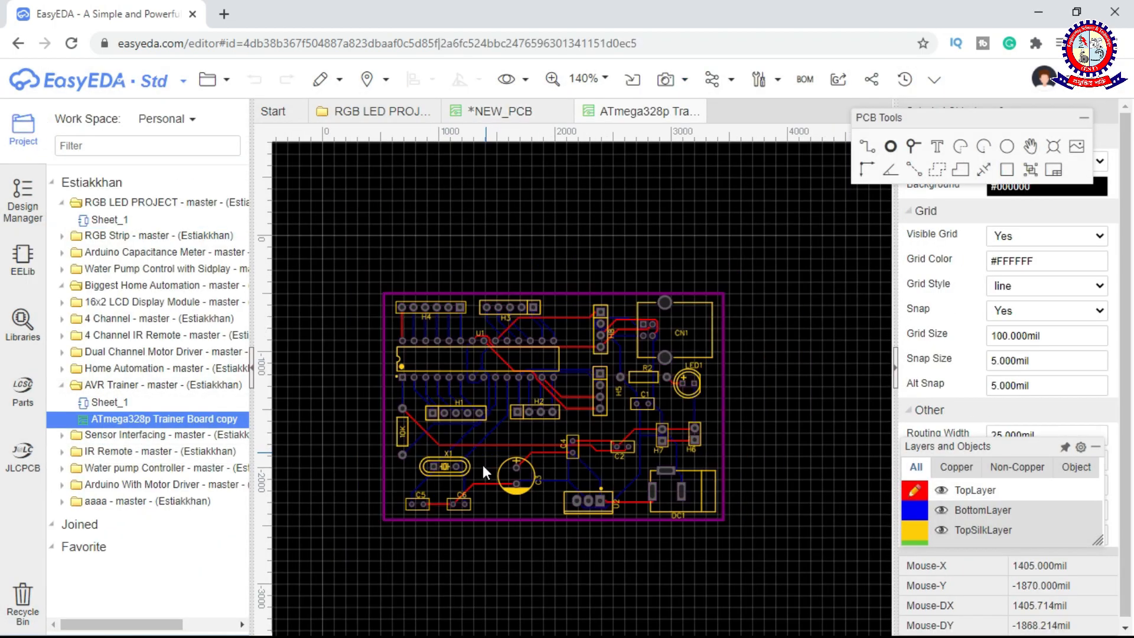
left_click(405, 438)
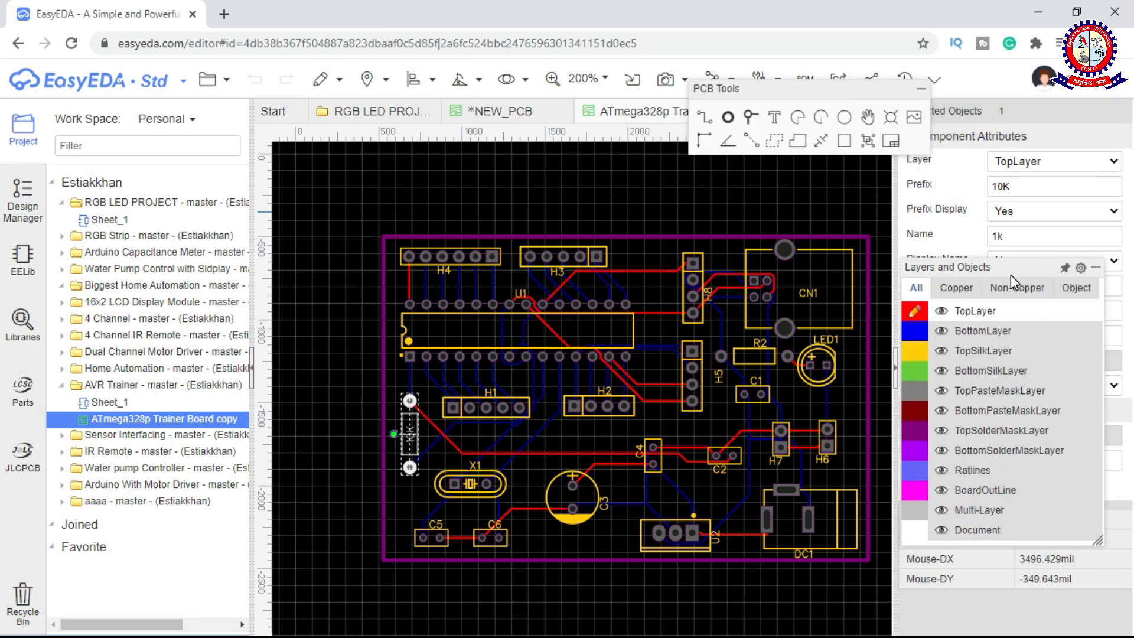
left_click_drag(1020, 270, 225, 99)
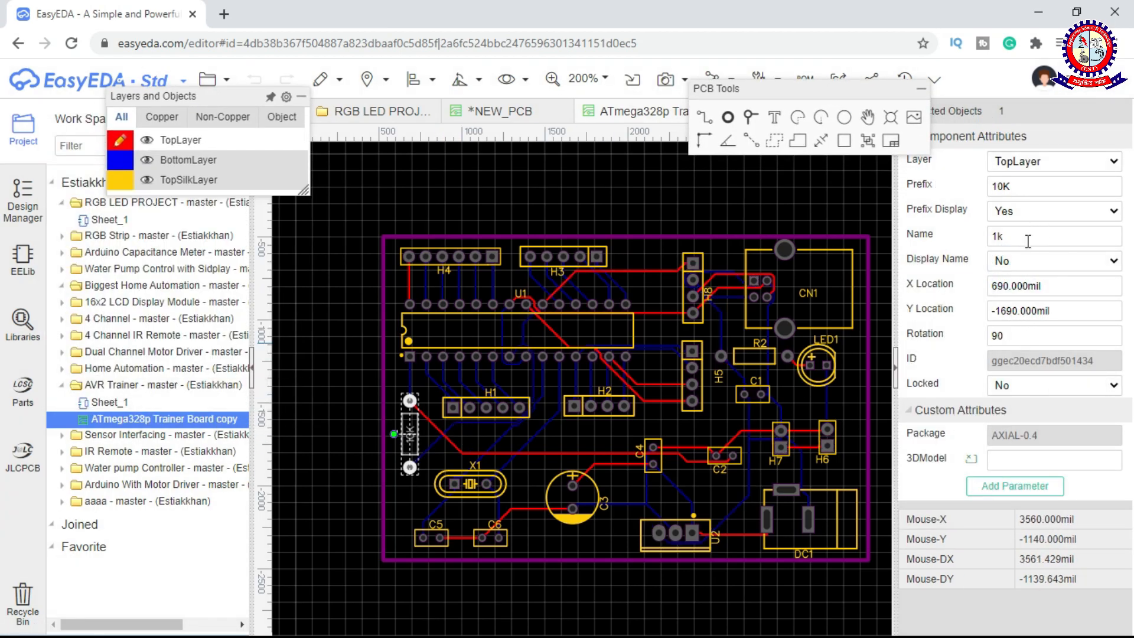
- Check the package attributes of resistors R2 and R1 in the new PCB
left_click(499, 111)
left_click(453, 427)
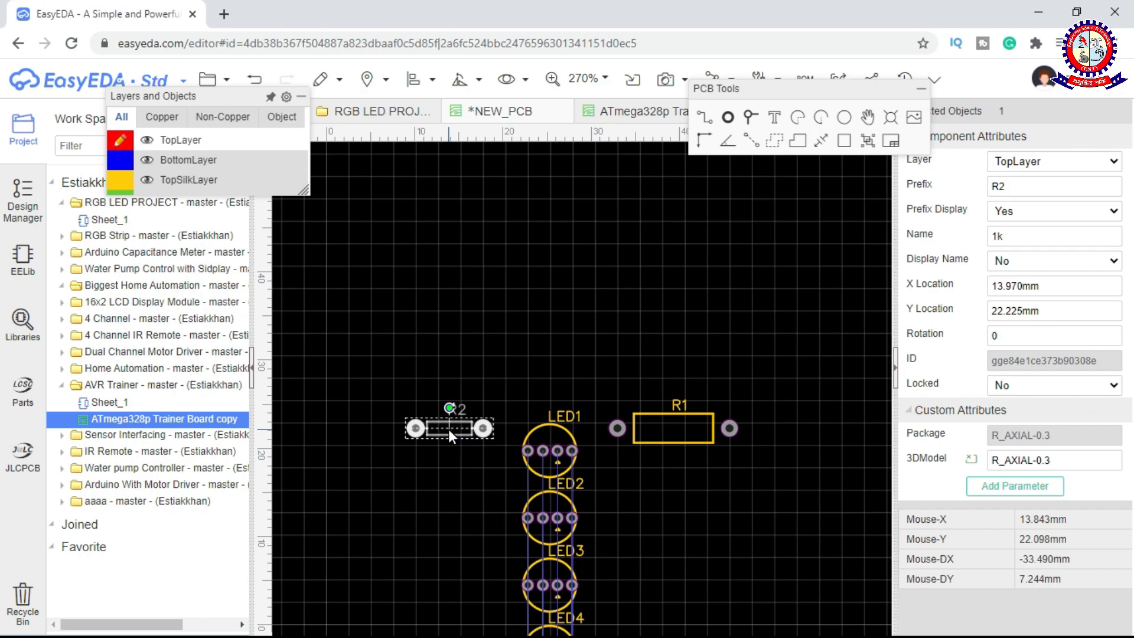
left_click(680, 430)
- Compare the pad properties of the trainer board's 10K resistor with those of R2 in the new PCB
left_click(628, 111)
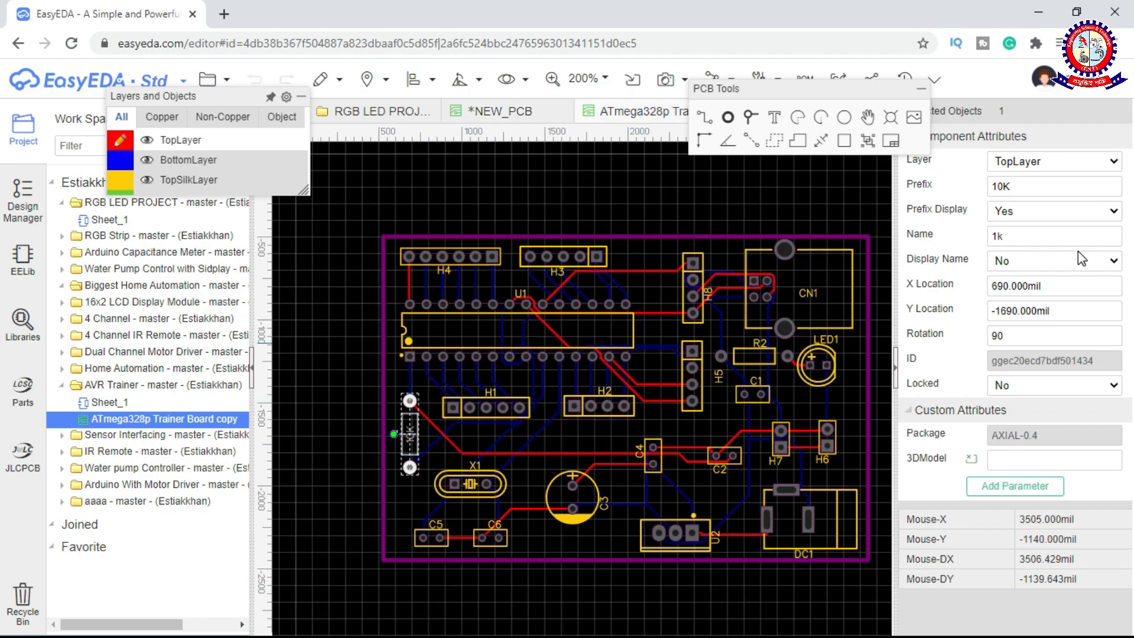
left_click(409, 467)
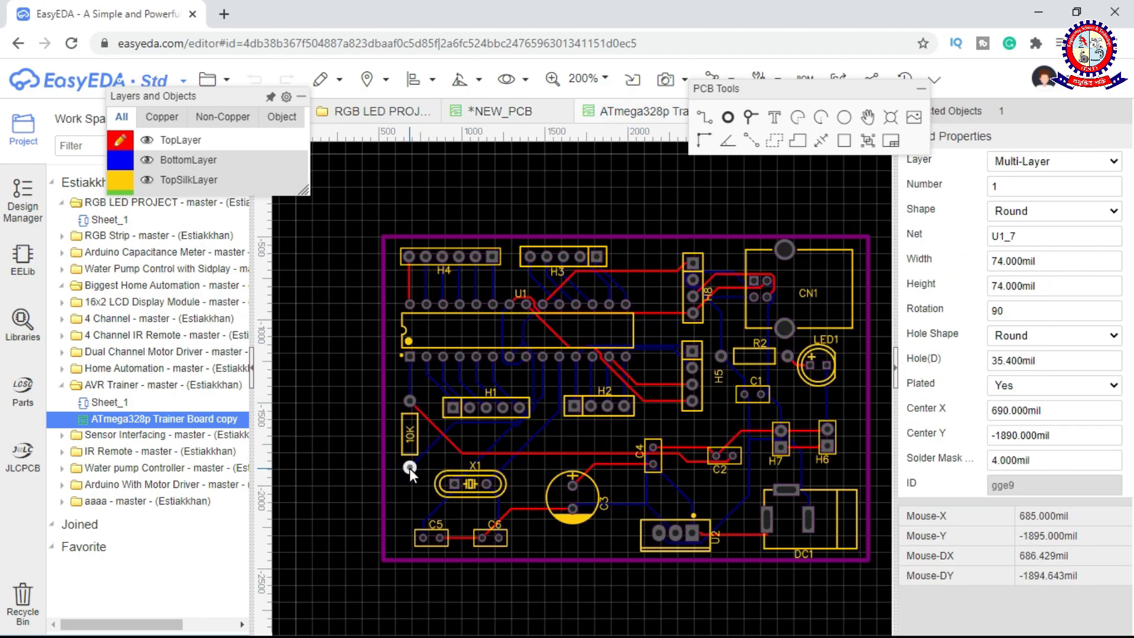
left_click(500, 111)
left_click(486, 428)
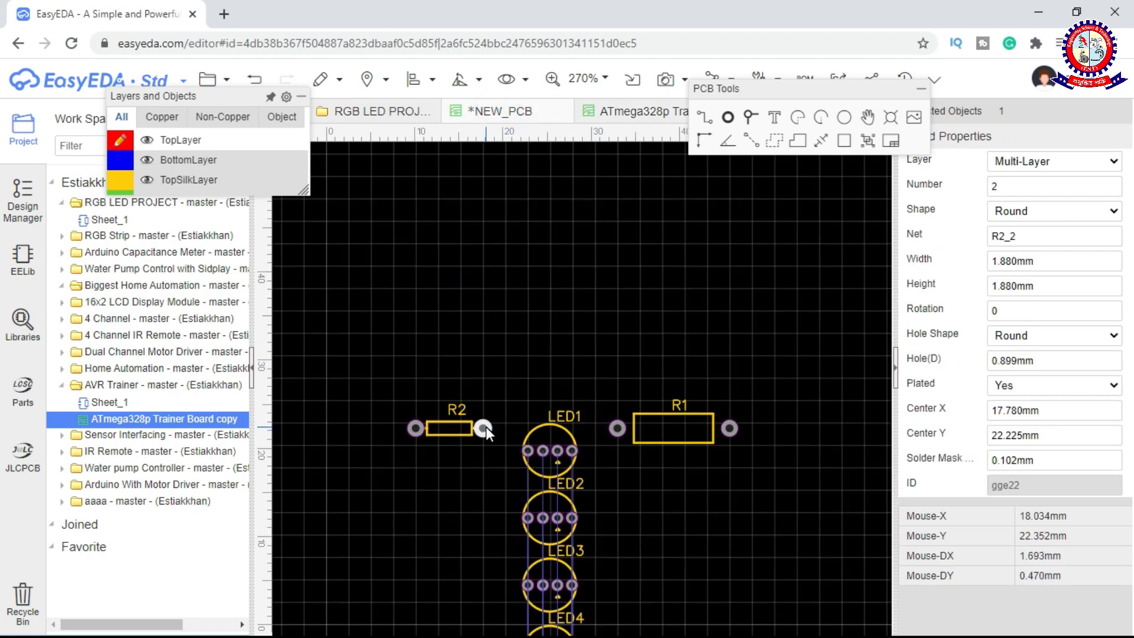
- Try to change the hole diameter of R2's pads to 30 mm in the new PCB
left_click(617, 430)
left_click(663, 473)
left_click(486, 425)
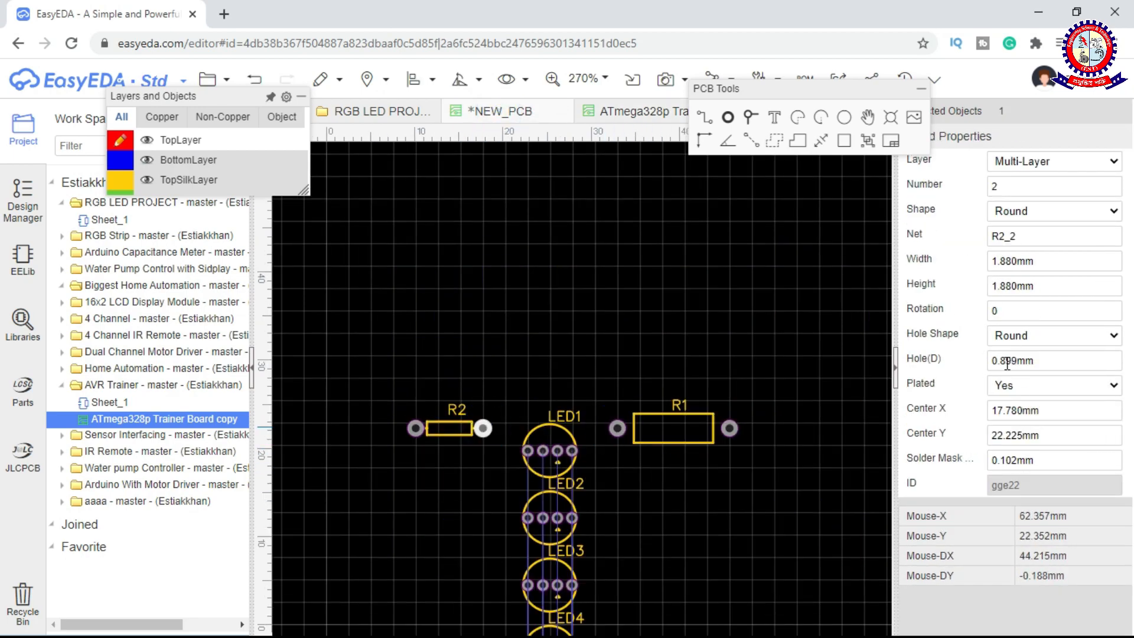
double_click(1010, 360)
type("30")
key("Return")
left_click(481, 470)
key("ctrl+z")
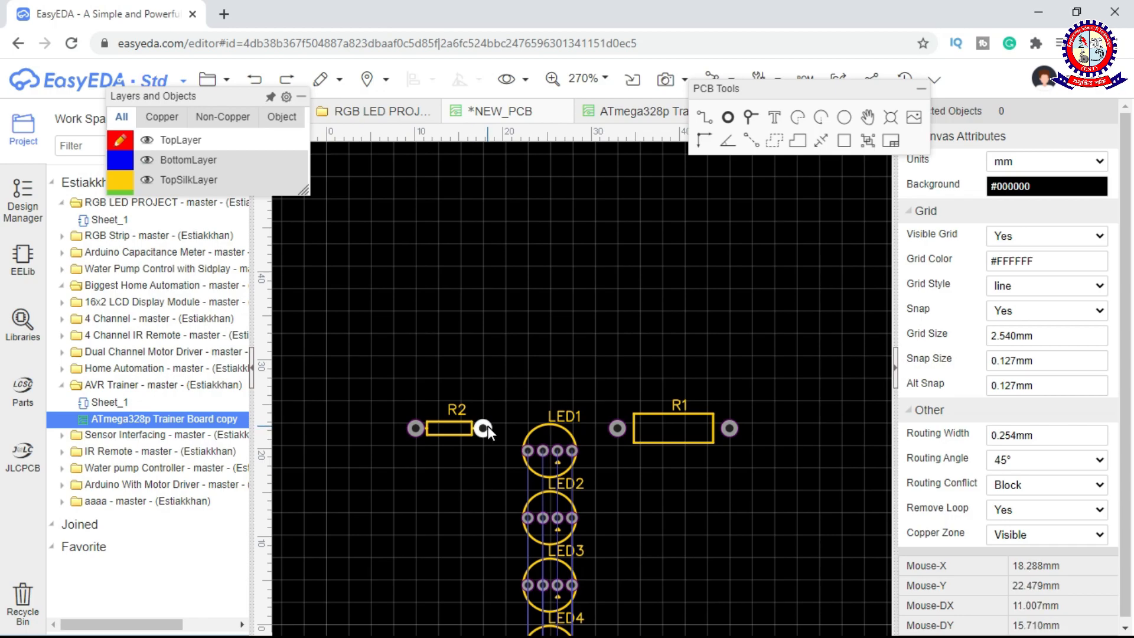
left_click(416, 433)
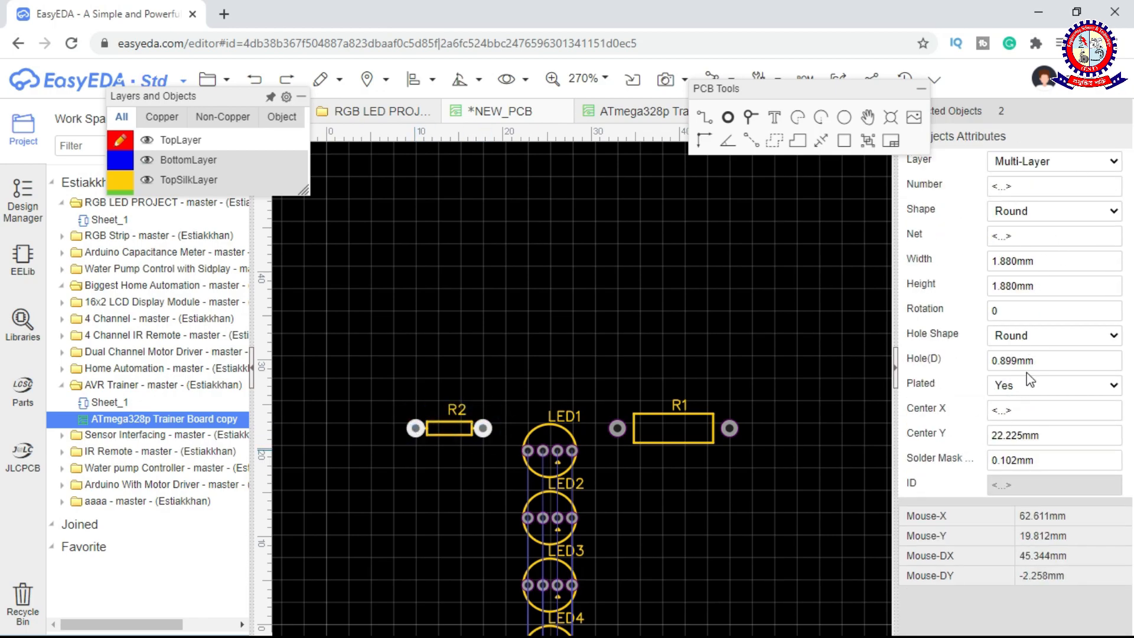
key("Return")
left_click(495, 402)
key("ctrl+z")
- Recheck the trainer board's 10K resistor pad and set the new PCB's canvas units to mil
left_click(636, 112)
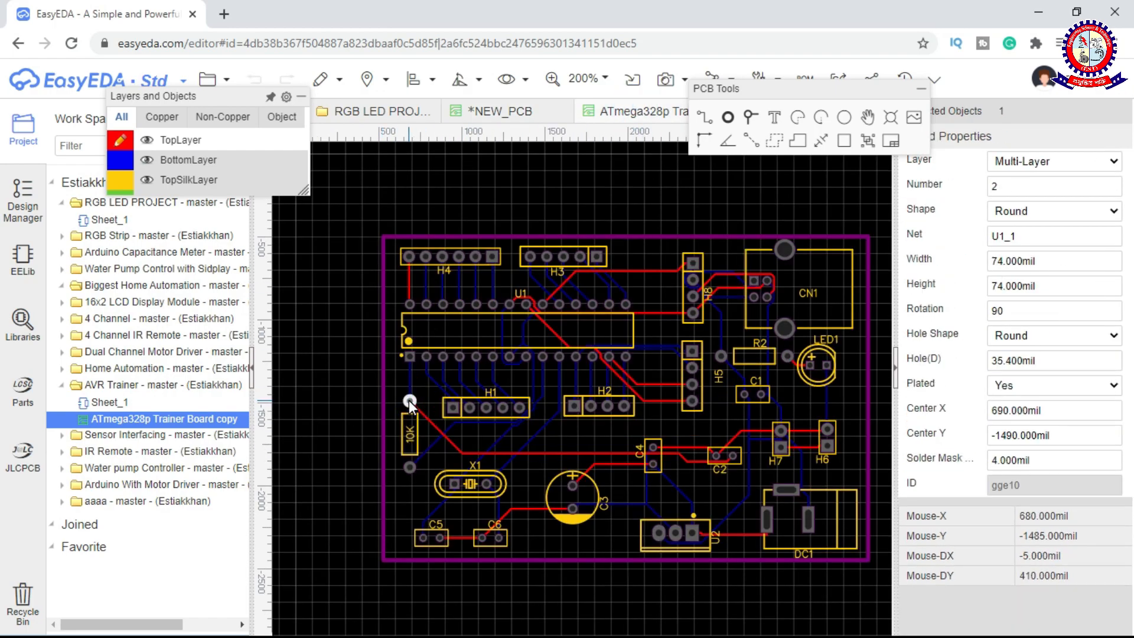
left_click_drag(838, 89, 739, 80)
left_click(510, 111)
left_click(1034, 162)
left_click(1030, 175)
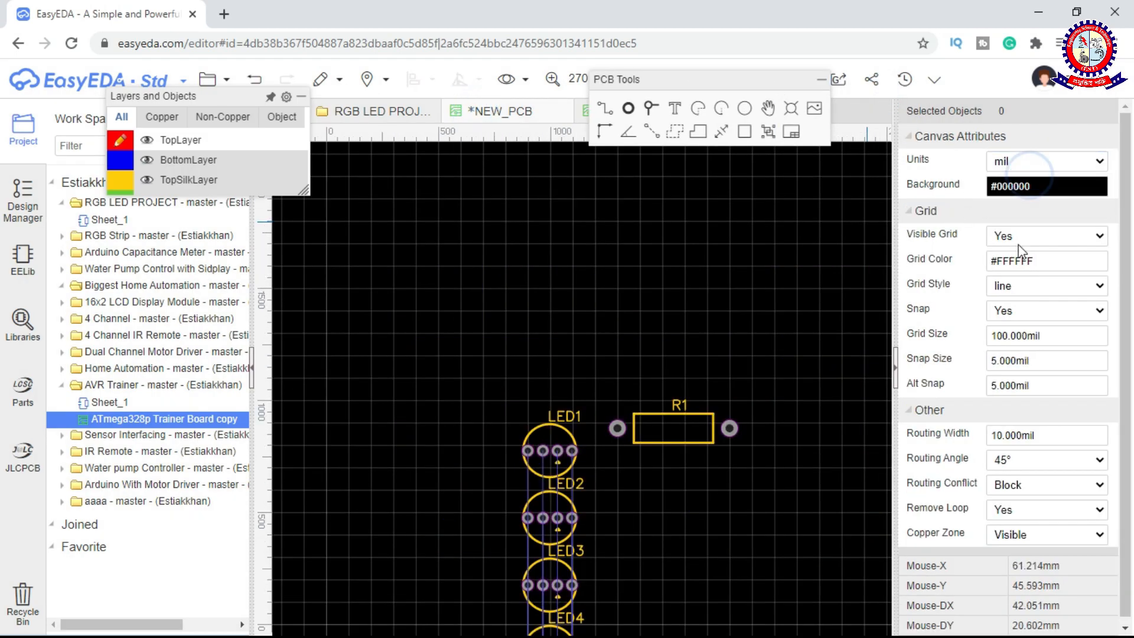
- Undo the last changes affecting R2 and delete resistor R1 from the PCB
right_click_drag(690, 516, 688, 293)
scroll(688, 295, "down", 3)
key("ctrl+z")
key("ctrl+z")
scroll(576, 246, "up", 3)
left_click(583, 245)
left_click(514, 243, "ctrl")
left_click(768, 246)
key("Delete")
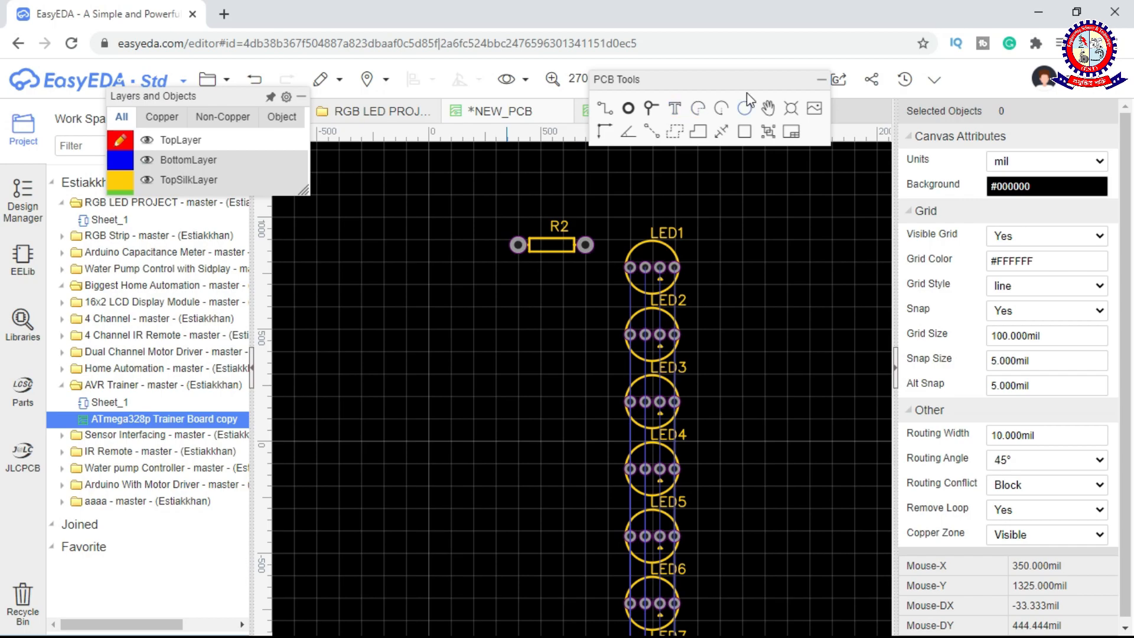
- Move the Layers and Objects palette and the PCB Tools palette off the drawing area
mouse_move(167, 102)
left_click_drag(167, 102, 992, 75)
left_click_drag(875, 80, 939, 189)
left_click(896, 368)
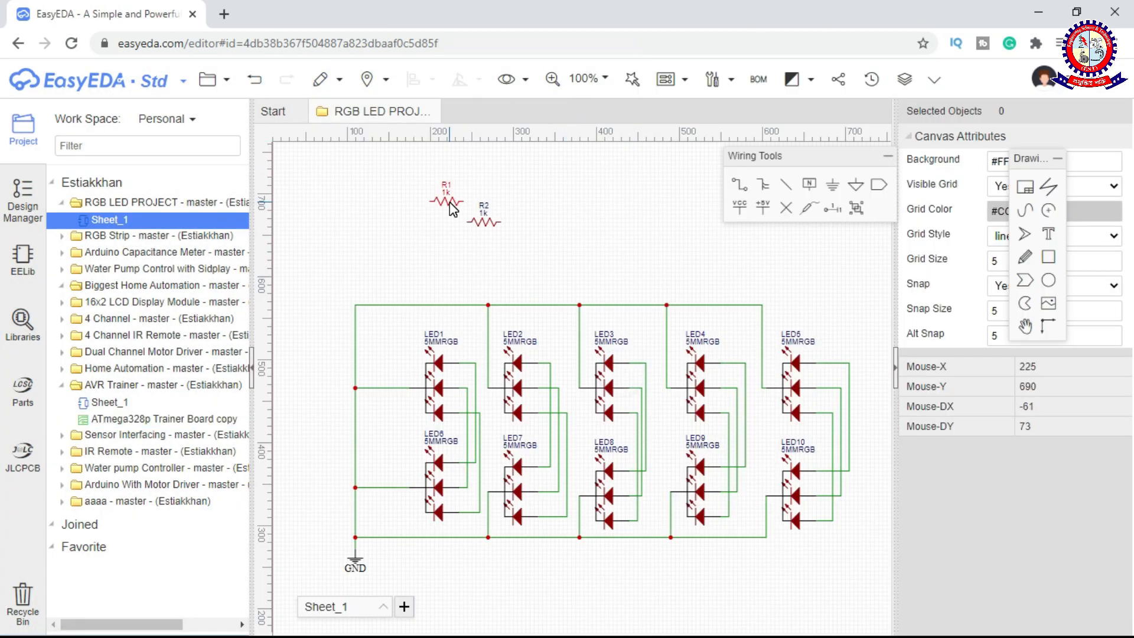
- Delete resistors R1 and R2 from the schematic
left_click(450, 202)
key("Delete")
left_click(489, 222)
key("Delete")
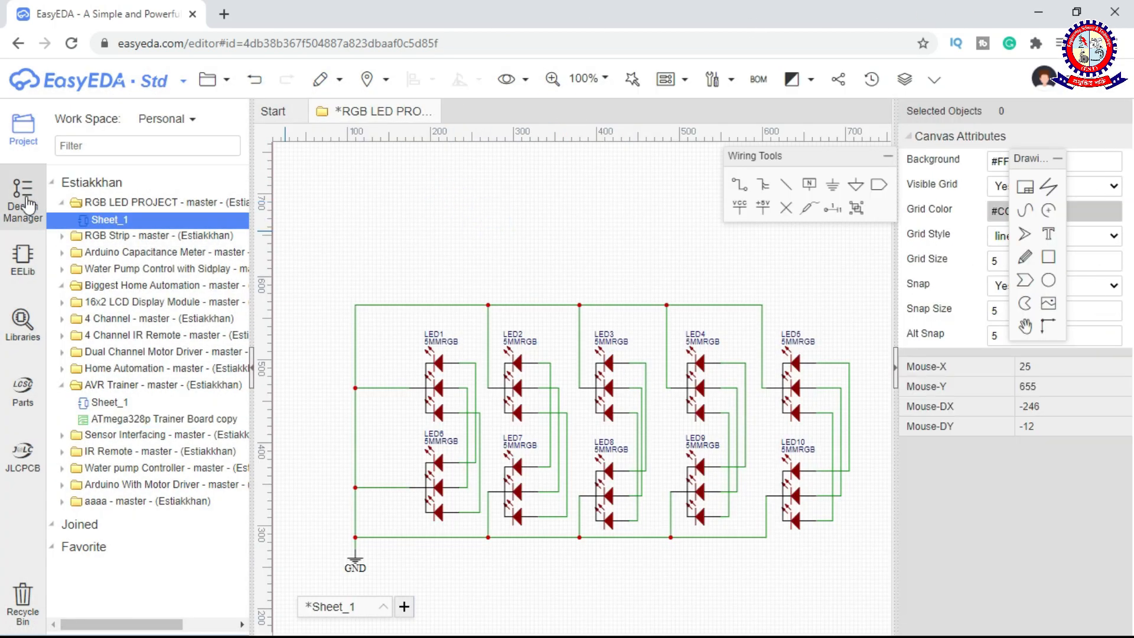
- Place three R_AXIAL-0.3_US resistors stacked vertically in the empty area above and beyond LED5
left_click(25, 259)
left_click(135, 364)
left_click(205, 504)
left_click(102, 330)
scroll(470, 254, "up", 2)
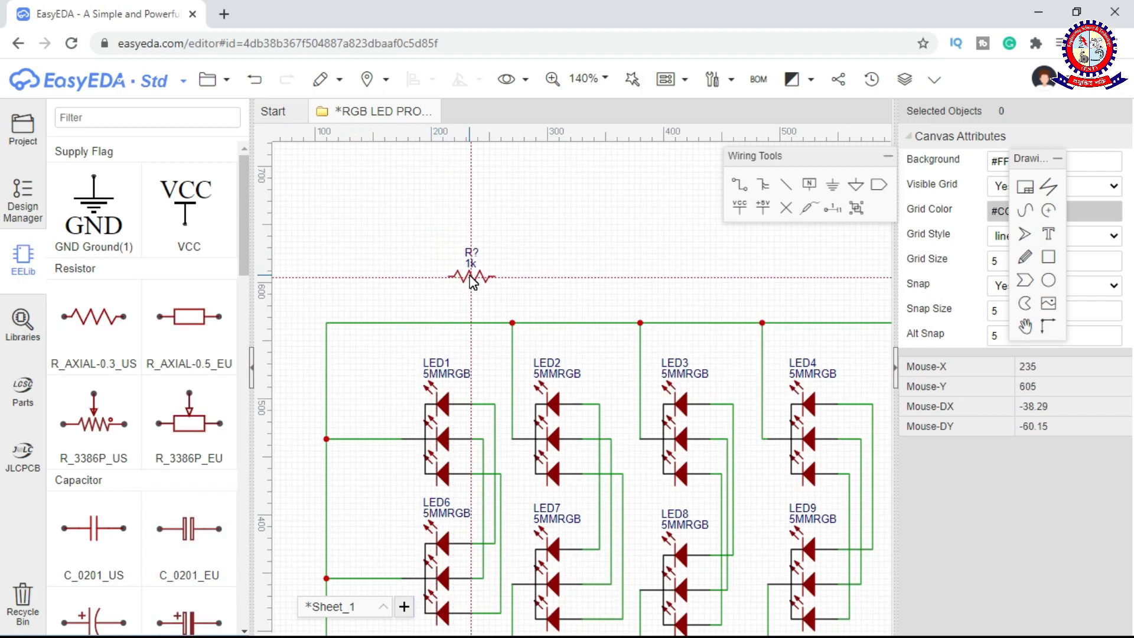
scroll(661, 296, "down", 4)
scroll(656, 325, "up", 2)
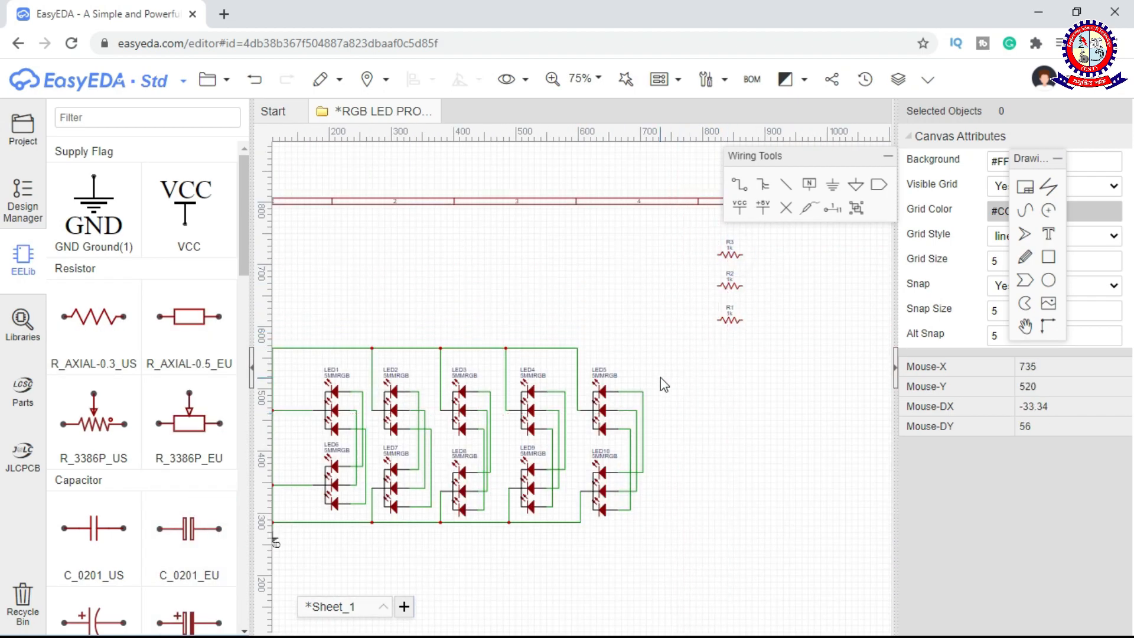
- Move the three resistors together to the left end of the circuit, above the GND wire
right_click_drag(656, 366, 755, 391)
right_click_drag(618, 335, 571, 360)
left_click_drag(838, 284, 750, 390)
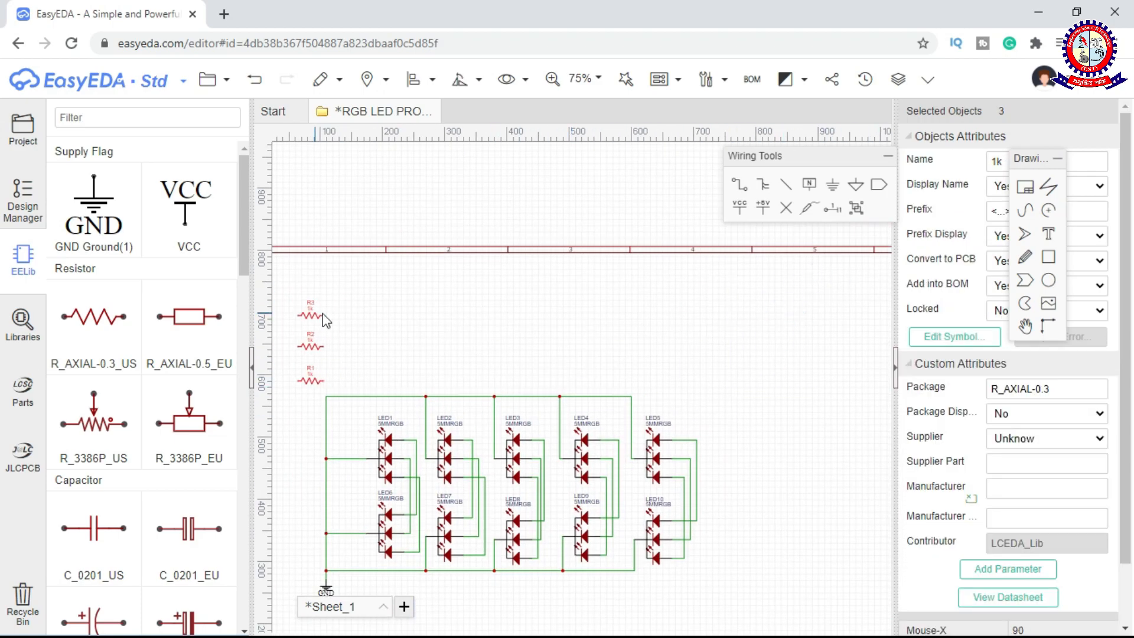
- Wire resistor R1 to the uppermost right-hand pin of each LED from LED1 to LED5
left_click(895, 368)
scroll(505, 266, "up", 2)
scroll(418, 294, "up", 2)
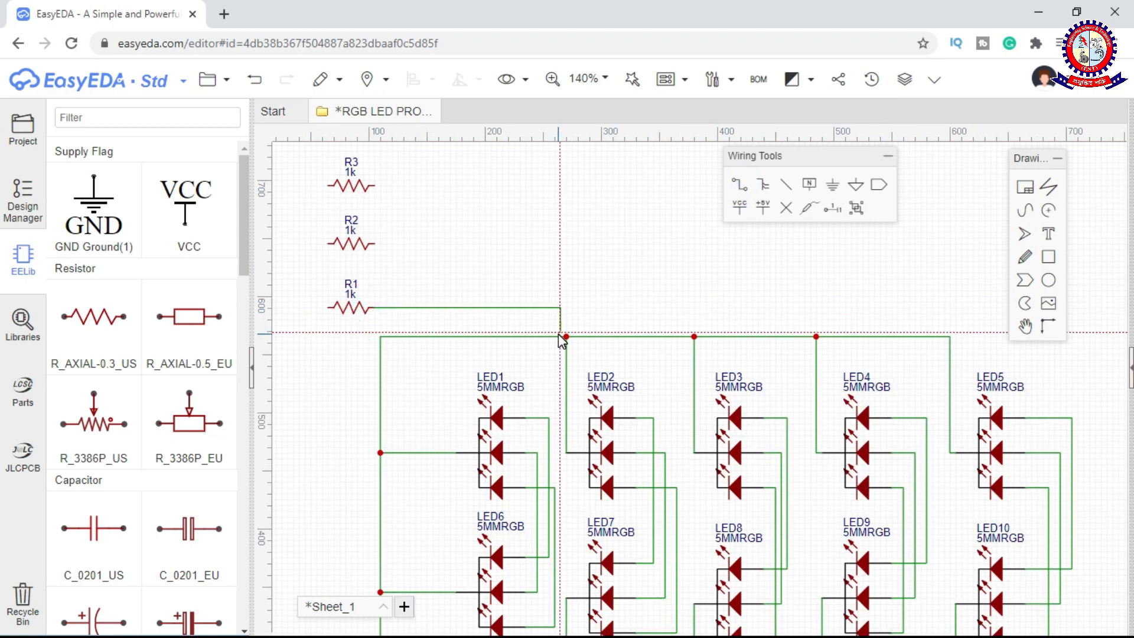
right_click_drag(967, 314, 854, 302)
left_click(960, 406)
left_click(815, 406)
left_click(815, 296)
scroll(676, 414, "down", 2)
left_click(552, 390)
- Wire resistor R2 to the middle right-hand pin of each LED from LED1 to LED5
left_click(426, 266)
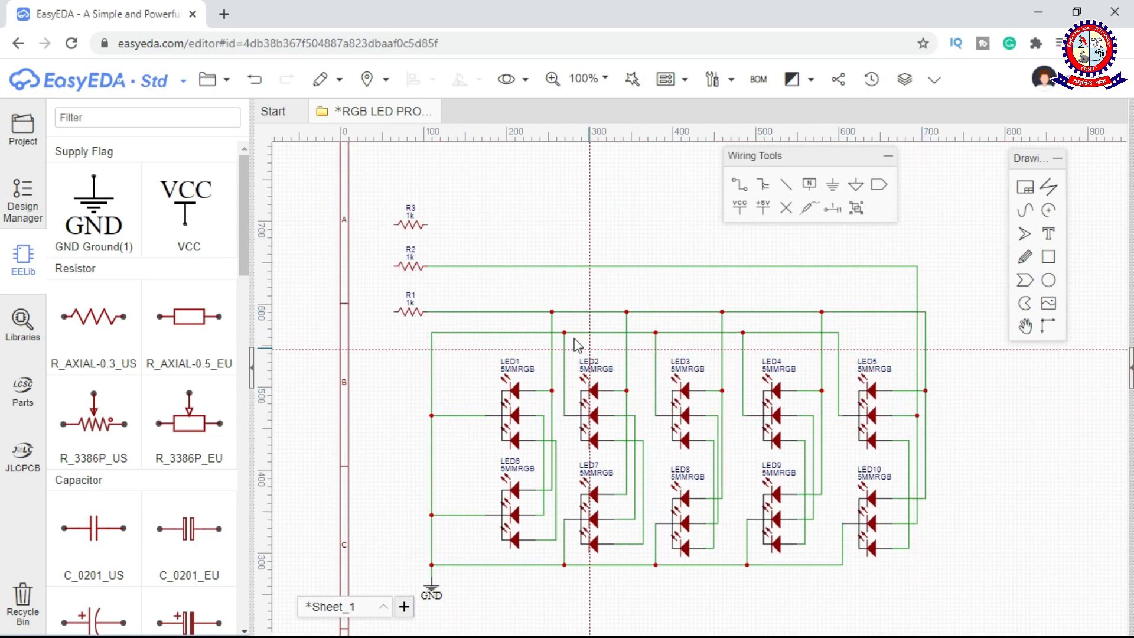
left_click(718, 266)
left_click(718, 415)
left_click(544, 415)
left_click(543, 266)
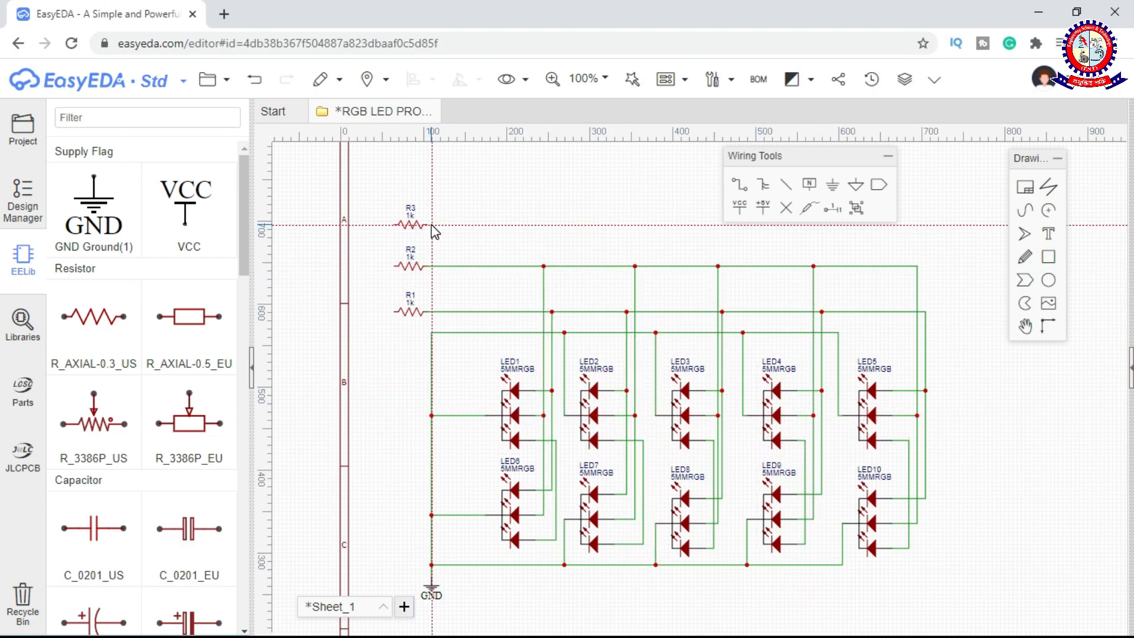
- Wire resistor R3 to the lowest right-hand pin of each LED from LED1 to LED5
left_click(909, 440)
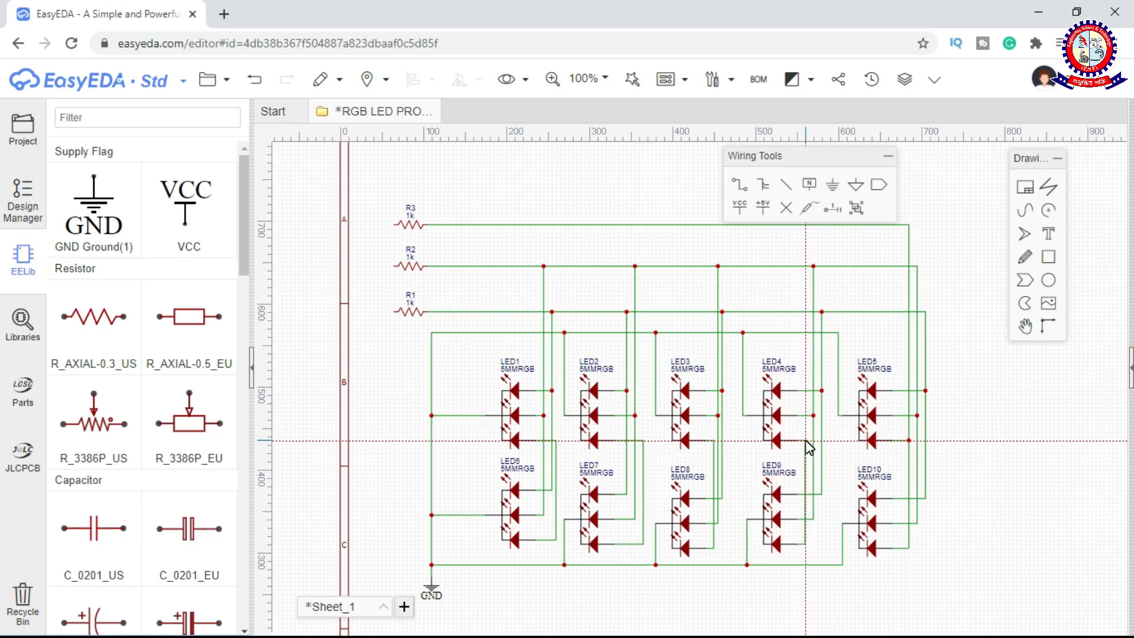
left_click(804, 225)
left_click(805, 440)
left_click(714, 224)
left_click(643, 440)
left_click(644, 225)
left_click(556, 440)
left_click(557, 225)
right_click_drag(557, 226, 615, 261)
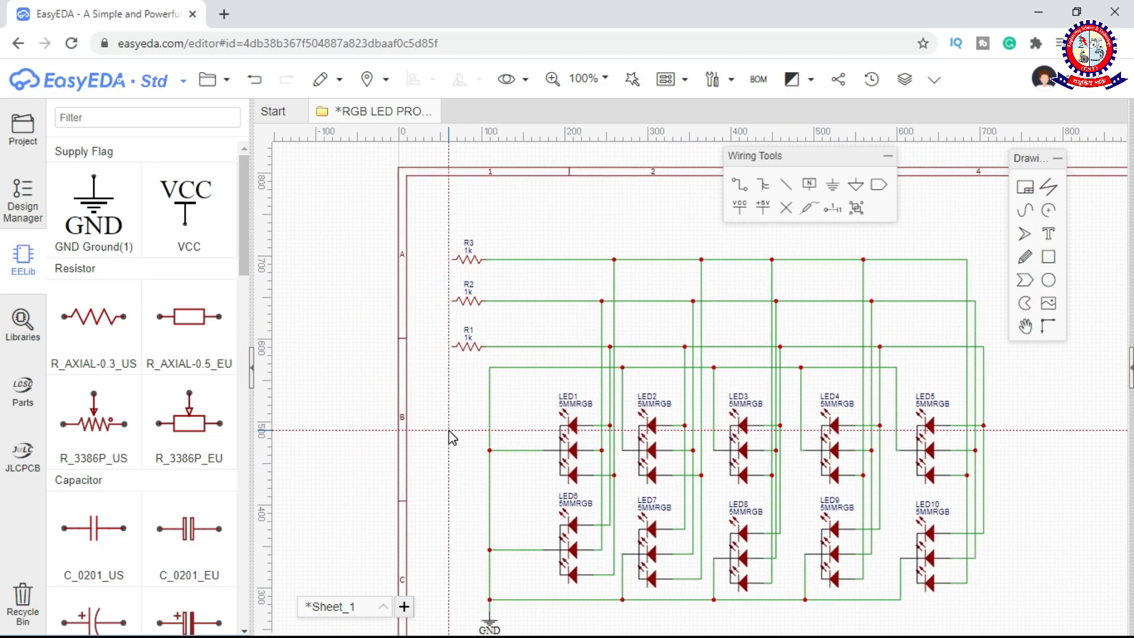
- Place an HDR-M-2.54_1x4 header left of the LED circuit and flip it so its pins face the circuit
scroll(142, 404, "down", 6)
scroll(133, 506, "down", 1)
left_click(135, 442)
left_click(171, 264)
left_click(118, 390)
left_click(436, 446)
left_click(461, 80)
left_click(491, 150)
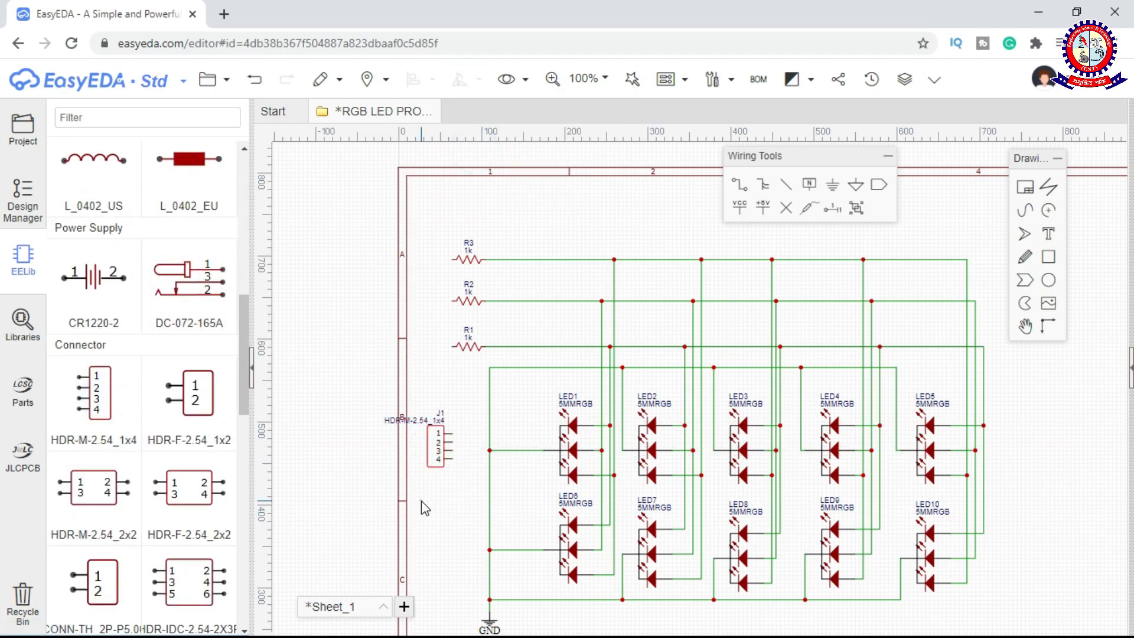
- Select the whole circuit and move it further inside the sheet frame
scroll(542, 246, "down", 4)
key("ctrl+a")
left_click_drag(488, 355, 563, 375)
left_click(675, 478)
right_click_drag(676, 478, 608, 555)
scroll(608, 555, "up", 4)
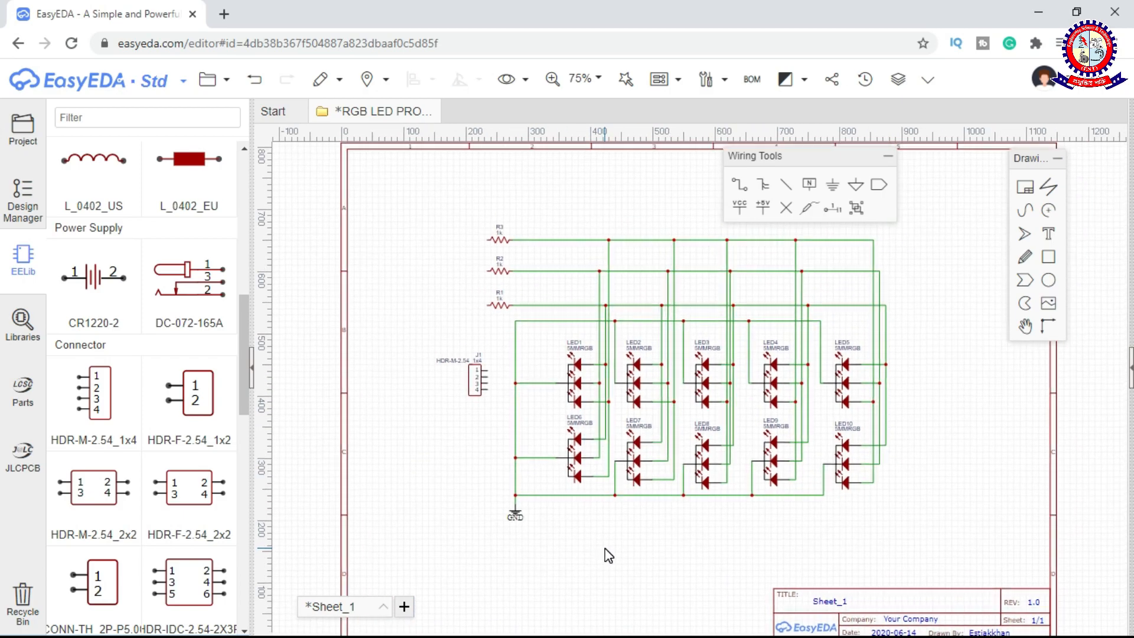
- Wire header J1's pins 1, 2 and 3 to resistors R3, R2 and R1 respectively
scroll(379, 426, "up", 2)
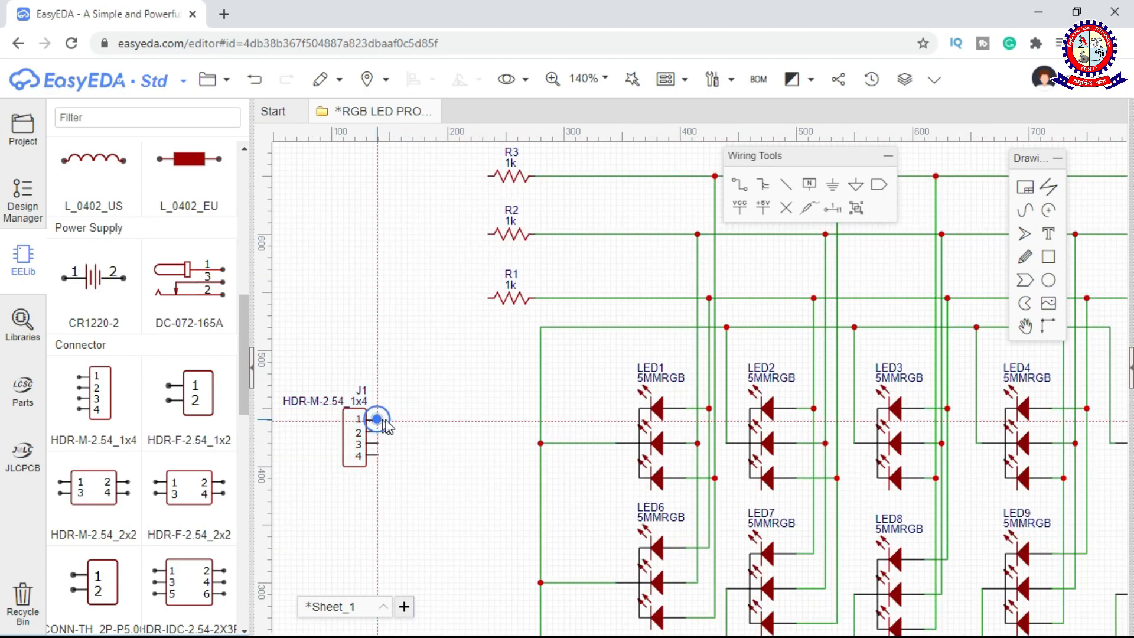
left_click(378, 420)
left_click(488, 176)
left_click(379, 432)
left_click(392, 431)
left_click(487, 234)
left_click(379, 444)
left_click(402, 431)
left_click(488, 298)
- Wire pin 4 of header J1 to the LEDs' ground wire
scroll(456, 425, "down", 2)
right_click_drag(445, 552, 488, 549)
left_click(524, 356)
left_click(407, 356)
scroll(487, 549, "down", 1)
right_click_drag(466, 445, 466, 486)
- Save the schematic and convert it to a two-layer PCB with a rectangular 1810 × 1210 mil board outline
key("ctrl+s")
left_click(678, 80)
left_click(679, 107)
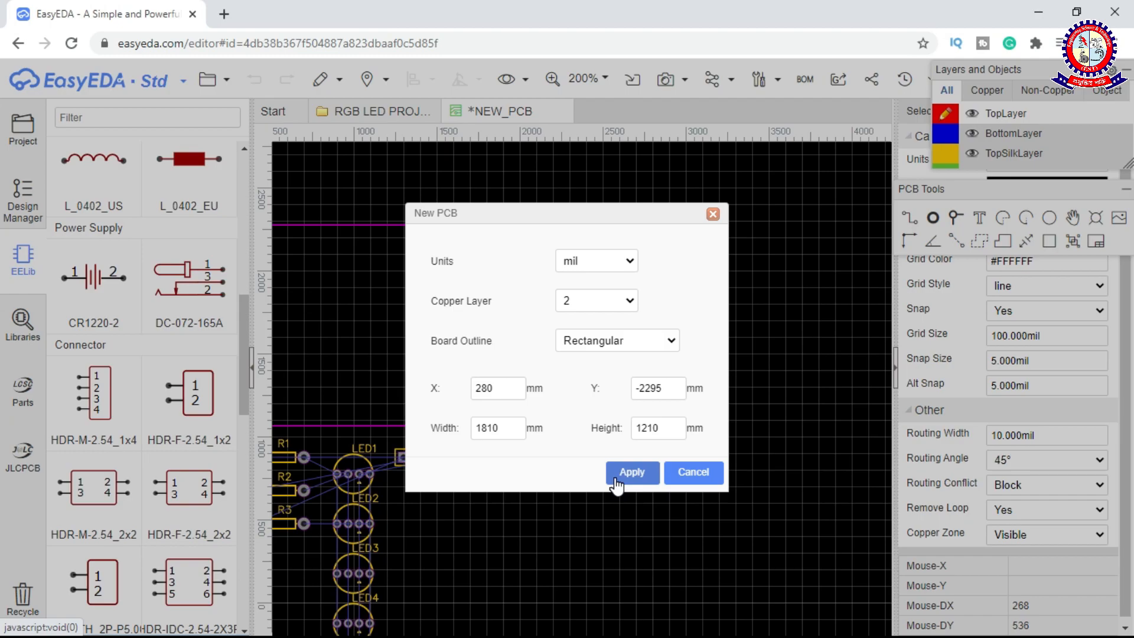
left_click(622, 476)
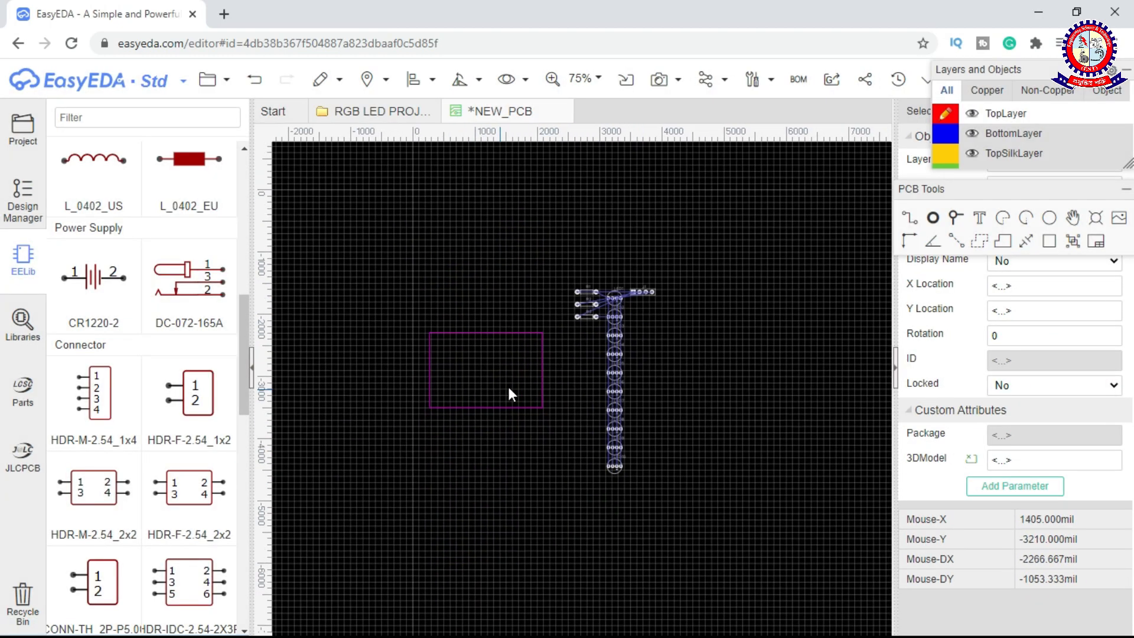
- Move header J1 and resistors R1 to R3 into the upper-left corner of the board outline
scroll(509, 391, "up", 3)
left_click(558, 358)
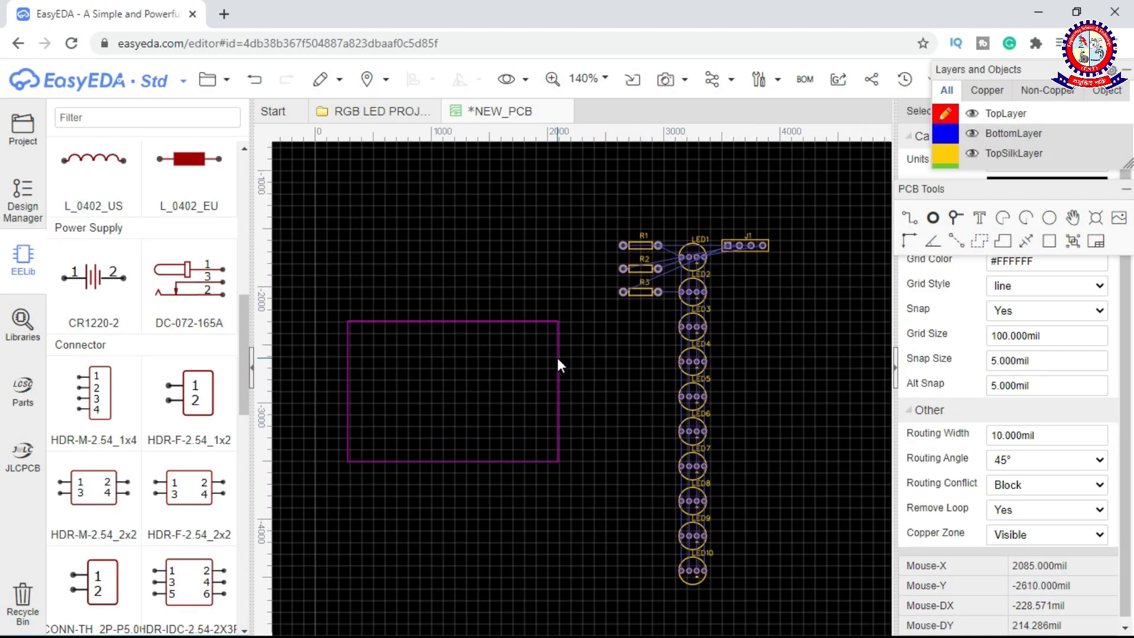
left_click_drag(745, 245, 374, 342)
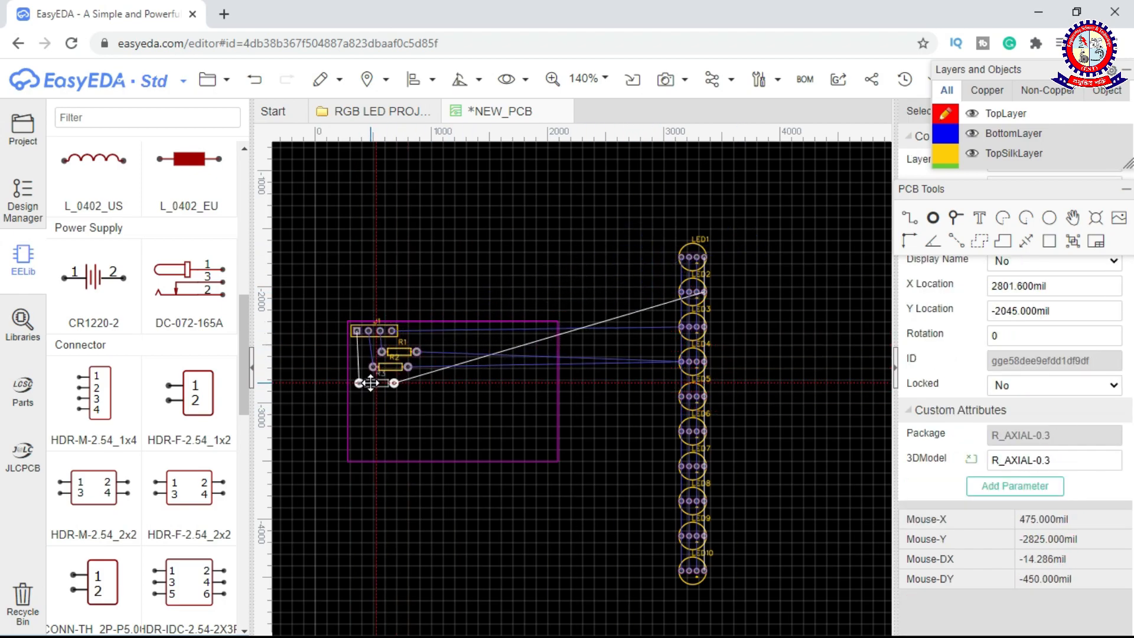
- Arrange LED1 to LED5 in a vertical column on the board, to the right of the resistors
left_click_drag(693, 263, 448, 348)
left_click_drag(693, 292, 449, 385)
left_click_drag(695, 326, 667, 300)
left_click_drag(694, 396, 721, 403)
left_click_drag(672, 304, 455, 423)
left_click_drag(693, 355, 449, 448)
left_click_drag(721, 398, 450, 490)
- Arrange LED6 to LED10 in a second vertical column to the right of the first LED column
left_click_drag(691, 425, 487, 342)
left_click_drag(697, 458, 493, 376)
left_click_drag(694, 495, 491, 418)
left_click_drag(692, 526, 488, 462)
left_click_drag(695, 566, 486, 504)
scroll(549, 511, "up", 2)
right_click_drag(549, 510, 671, 575)
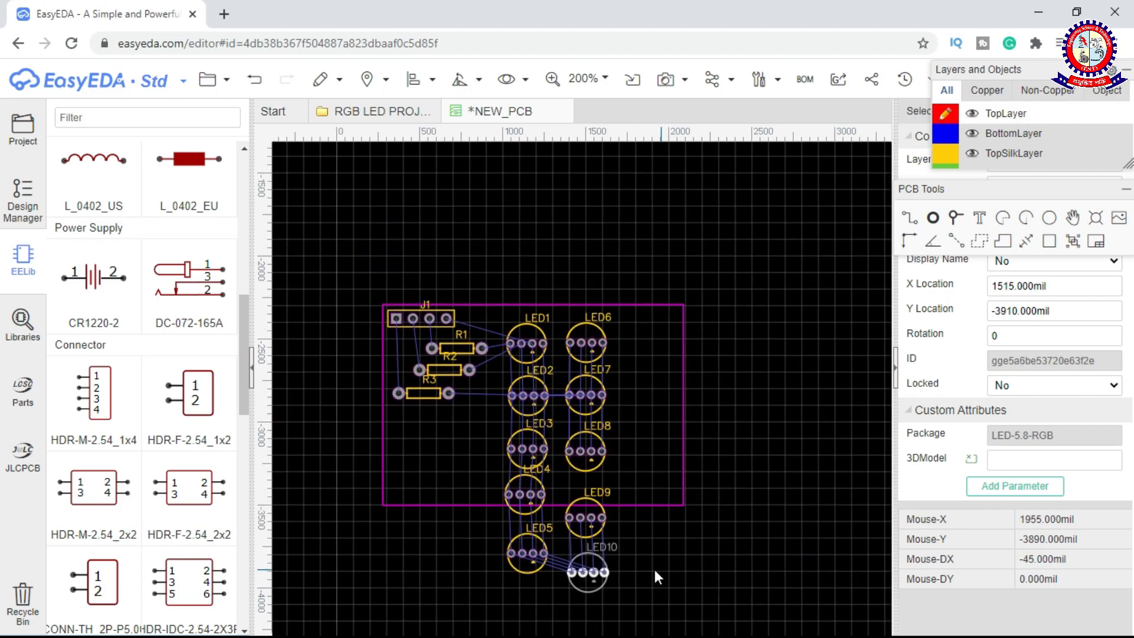
- Shift LED9 and LED10 slightly upward to tighten the second LED column
scroll(650, 564, "up", 2)
left_click_drag(566, 504, 561, 483)
left_click_drag(569, 571, 560, 547)
right_click_drag(619, 540, 764, 561)
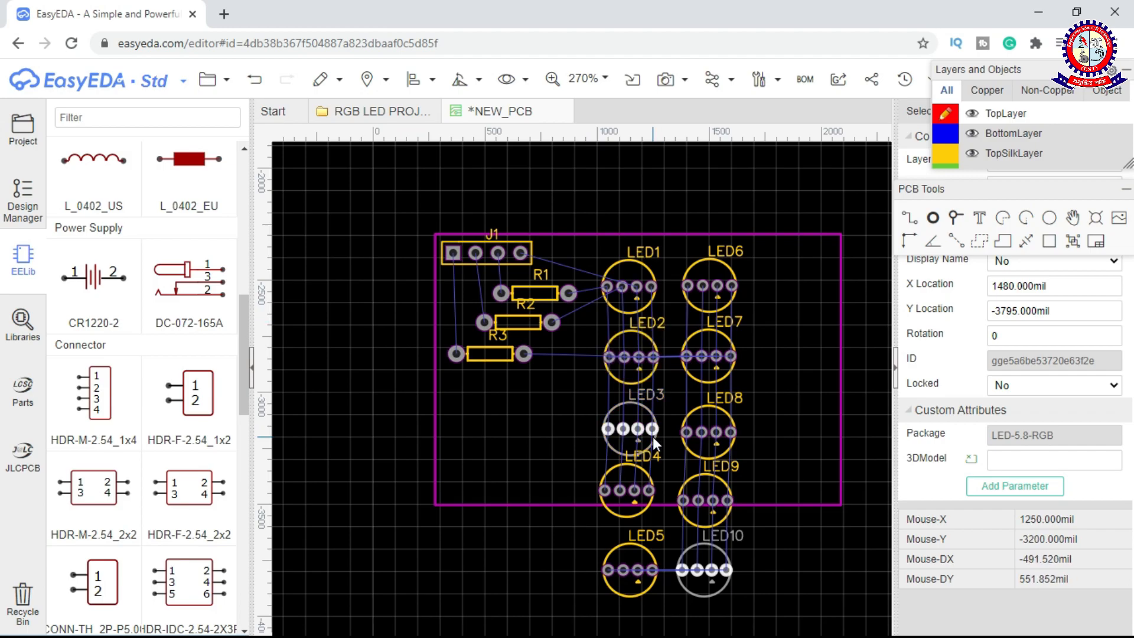
left_click(640, 506)
key("ctrl+z")
- Move header J1 and resistors R1, R2 and R3 out of the board outline to its left side
left_click_drag(495, 253, 360, 337)
left_click_drag(535, 293, 354, 458)
left_click_drag(518, 323, 350, 567)
left_click_drag(487, 356, 374, 609)
- Rotate LED1 and LED2 to 90° and place them side by side in the board's upper-left corner
left_click_drag(629, 286, 466, 274)
left_click(461, 79)
left_click(471, 107)
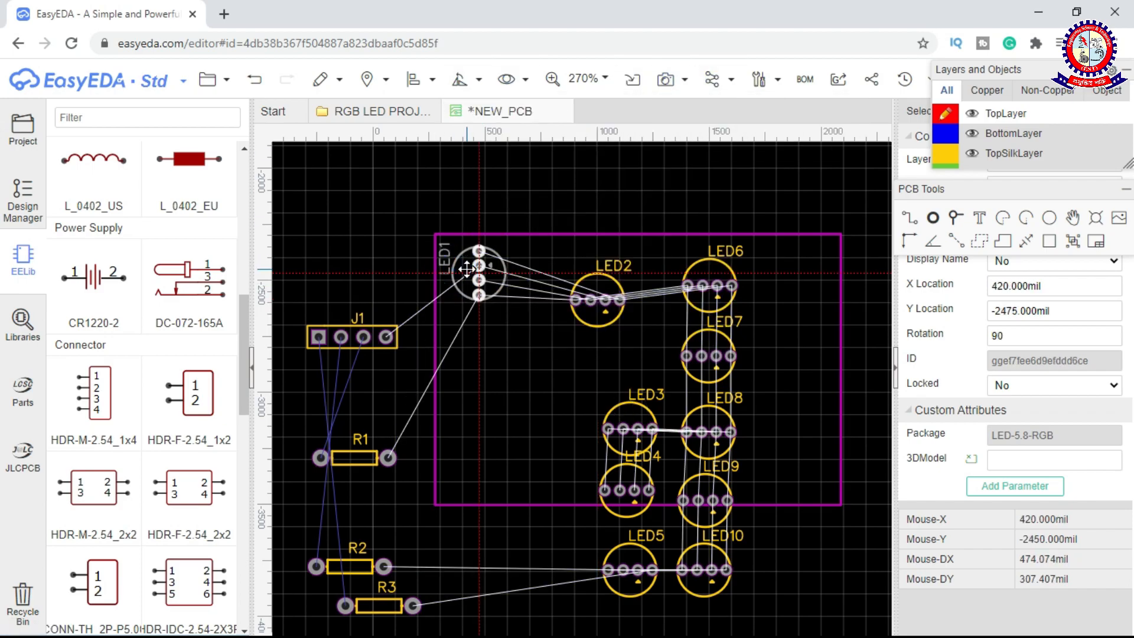
left_click_drag(598, 300, 560, 270)
left_click(461, 80)
left_click(471, 108)
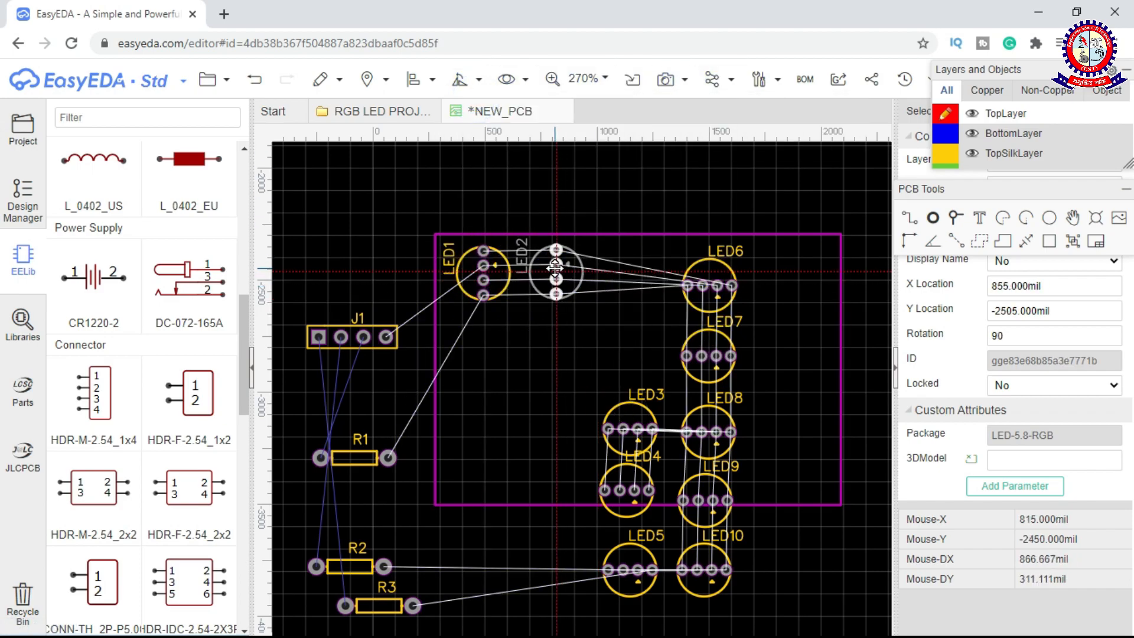
scroll(555, 267, "up", 2)
left_click_drag(558, 247, 558, 249)
- Rotate LED6, LED7, LED8, LED9 and LED10 to 90°
scroll(575, 343, "down", 1)
left_click(746, 295)
left_click(460, 79)
left_click(473, 108)
left_click(746, 393)
left_click(466, 83)
left_click(472, 107)
left_click(747, 501)
left_click(473, 107)
left_click(743, 595)
left_click(473, 107)
scroll(611, 393, "down", 1)
left_click(706, 607)
left_click(473, 107)
- Rotate LED3, LED4 and LED5 to 90°
left_click(635, 477)
left_click(473, 107)
left_click(466, 86)
left_click(472, 108)
left_click(625, 605)
left_click(625, 595)
left_click(470, 106)
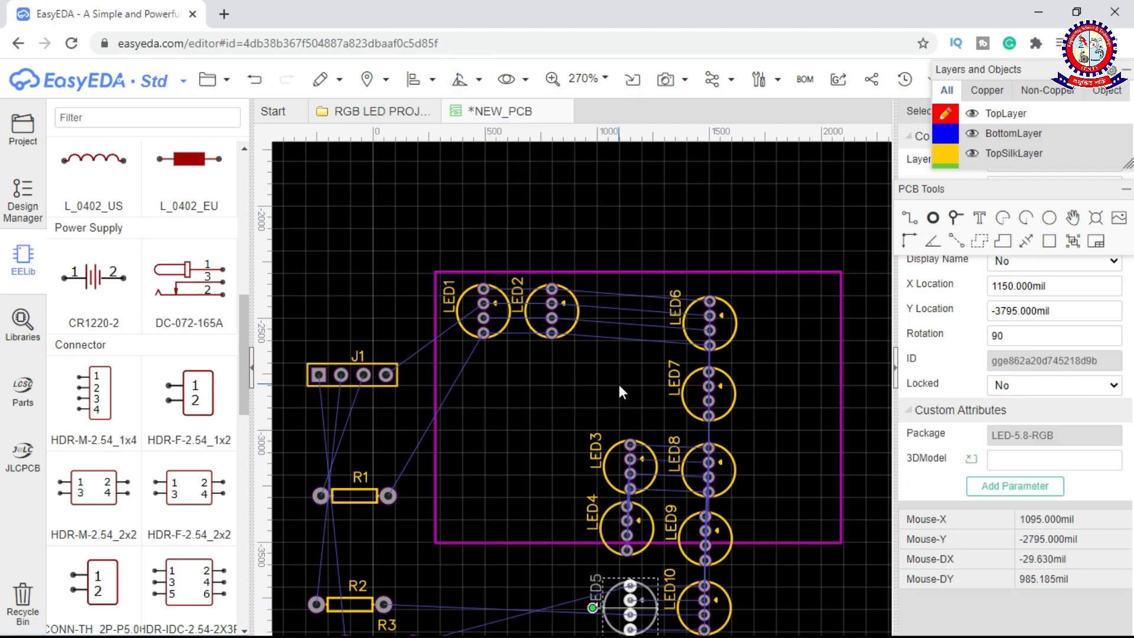
- Move LED6 into the board's top row, directly to the right of LED2
left_click(616, 397)
scroll(653, 341, "up", 2)
left_click_drag(780, 310, 615, 284)
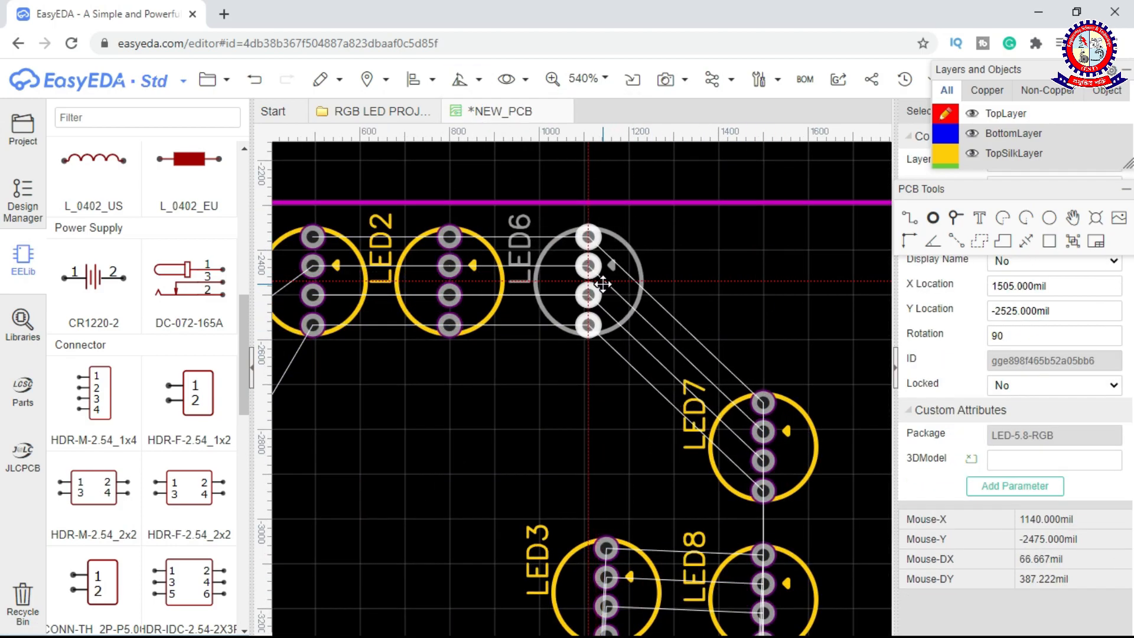
- Move LED7 into the board's top row, directly to the right of LED6
scroll(599, 284, "down", 3)
left_click(895, 366)
scroll(680, 289, "up", 4)
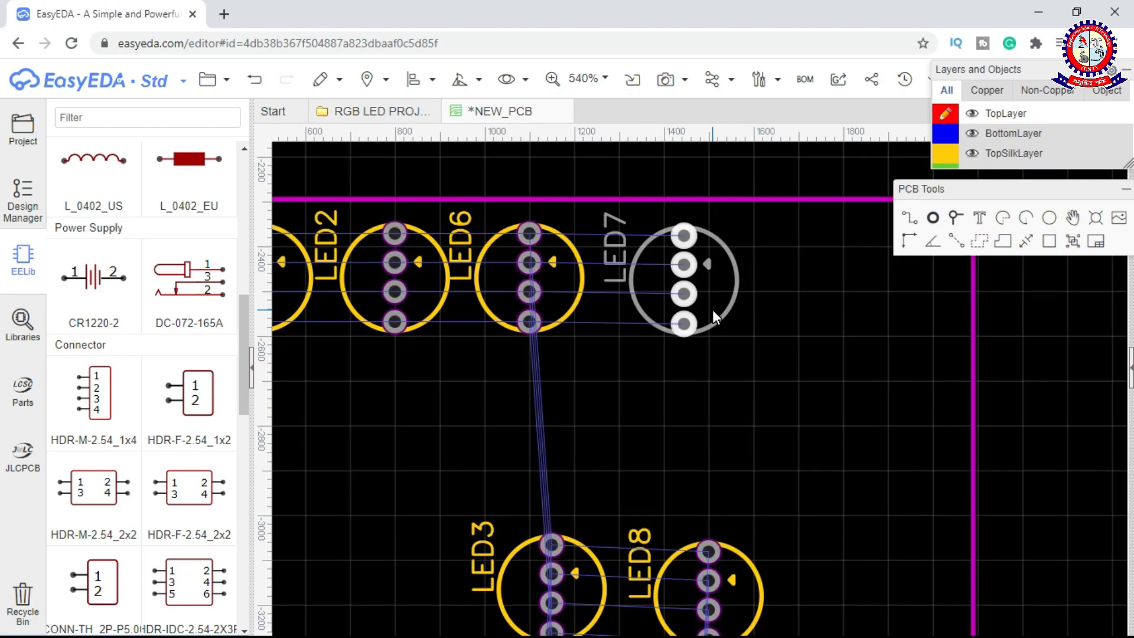
scroll(669, 289, "down", 3)
- Line up LED3, LED8, LED4 and LED9, in that order, as the second row beneath the top LEDs
left_click_drag(563, 476, 445, 406)
scroll(413, 378, "up", 2)
left_click_drag(445, 404, 445, 406)
left_click_drag(876, 582, 562, 394)
scroll(767, 475, "down", 1)
left_click_drag(742, 591, 637, 355)
scroll(641, 358, "up", 1)
scroll(621, 471, "down", 1)
left_click_drag(739, 613, 569, 320)
scroll(572, 319, "up", 1)
right_click_drag(395, 301, 579, 347)
left_click(578, 348)
left_click_drag(579, 345, 581, 342)
scroll(721, 245, "down", 3)
- Start the third LED row by placing LED5 under LED3 and LED10 under LED8
left_click(689, 340)
left_click_drag(741, 523, 602, 352)
scroll(593, 354, "up", 2)
scroll(602, 353, "down", 1)
left_click_drag(933, 581, 724, 337)
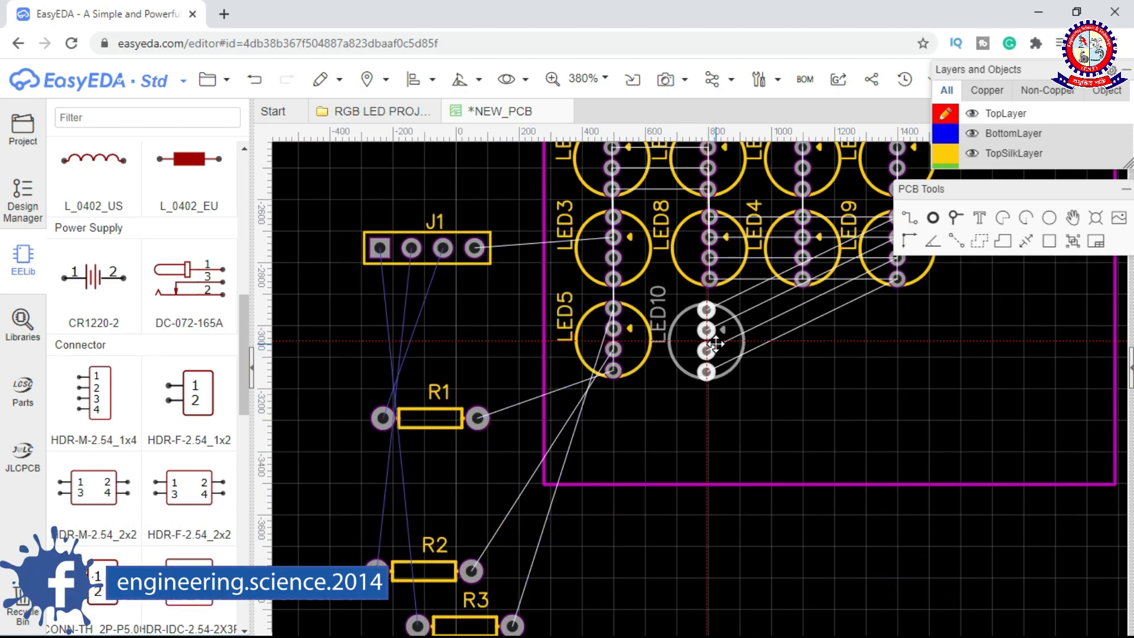
left_click(813, 394)
scroll(813, 394, "down", 1)
- Switch to the RGB LED schematic and duplicate LED5, LED10 and their wires to the right of the circuit
left_click(381, 111)
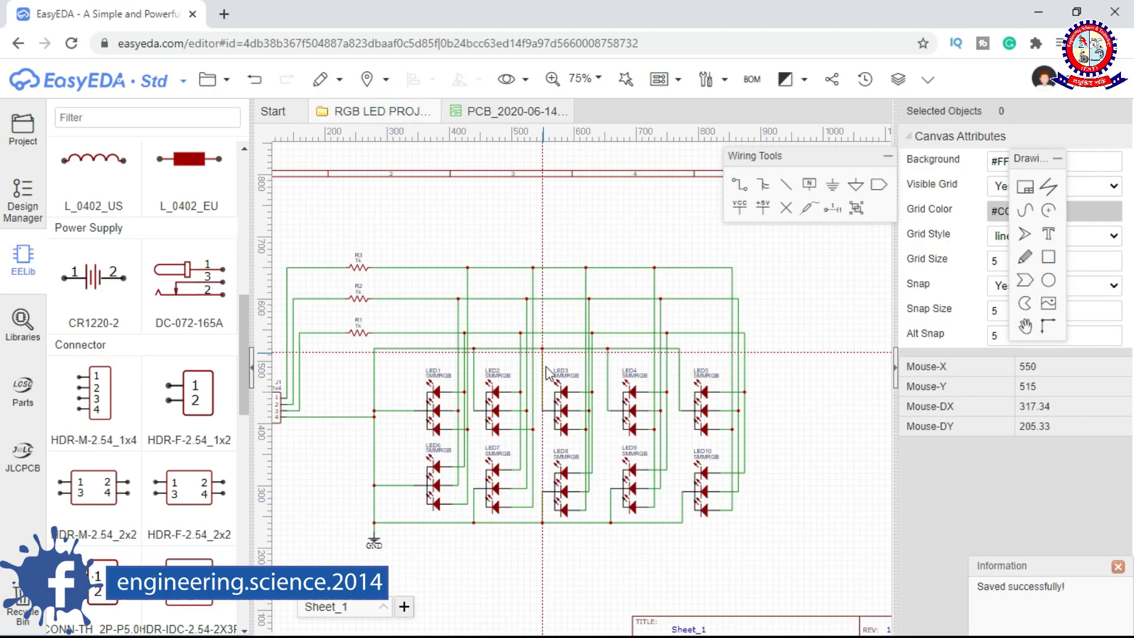
scroll(781, 535, "up", 1)
left_click_drag(642, 297, 639, 291)
scroll(654, 329, "down", 3)
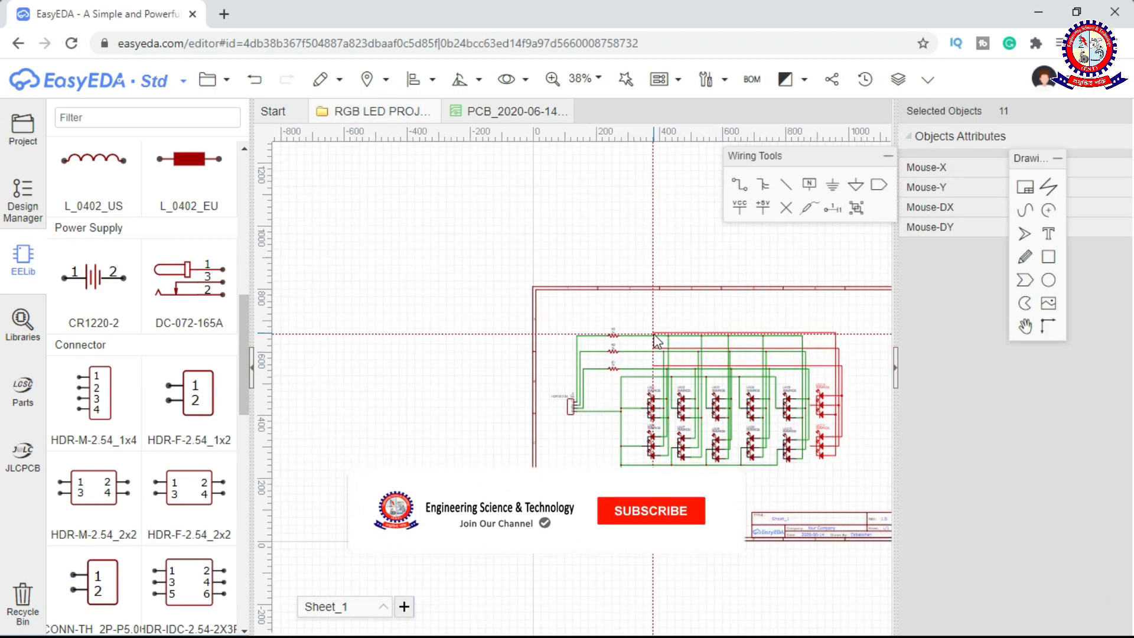
scroll(807, 341, "up", 2)
right_click_drag(807, 341, 570, 341)
- Delete the three long copied wires and place the duplicated LED pair just right of LED5 and LED10
left_click_drag(698, 299, 606, 335)
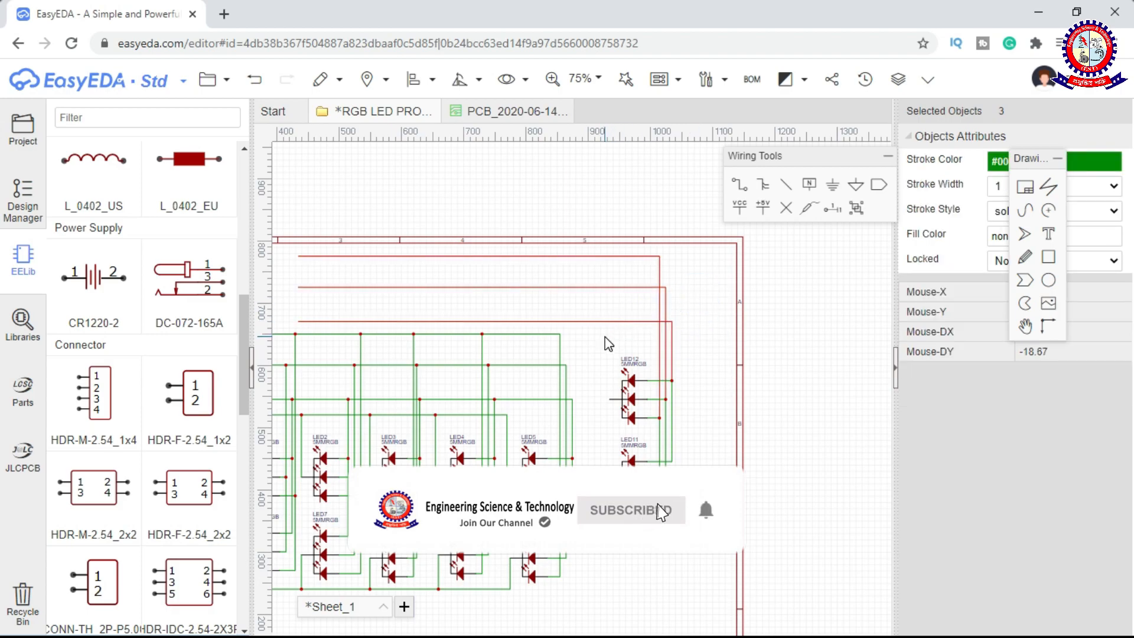
key("Delete")
left_click_drag(692, 343, 610, 471)
right_click_drag(600, 421, 744, 365)
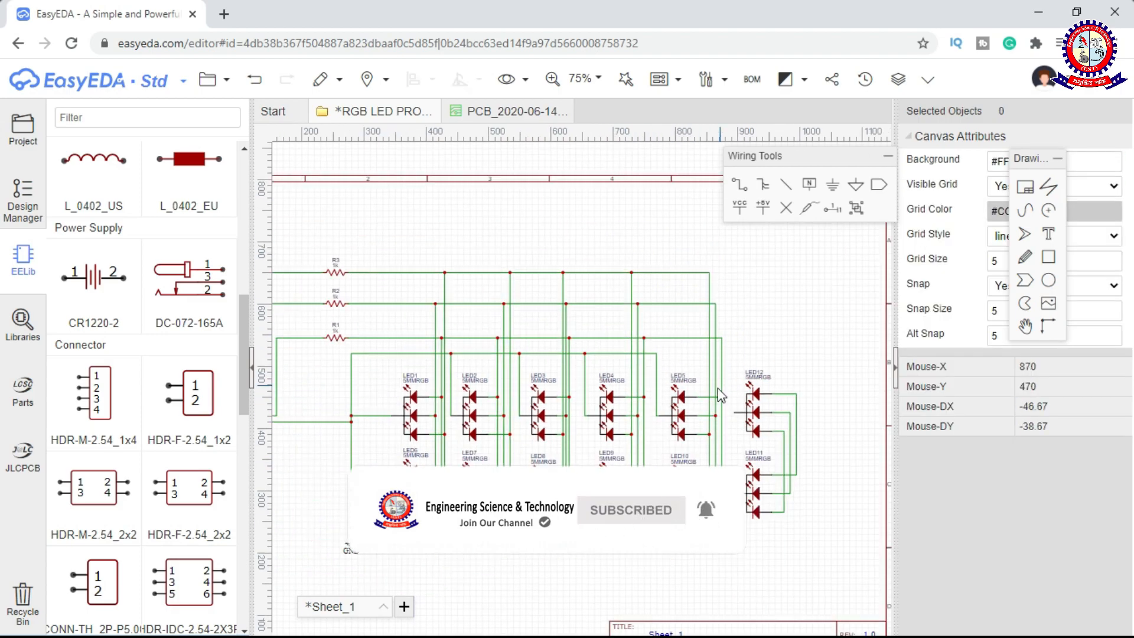
- Wire the common pins of LED12 and LED11 to the upper and lower ground lines
scroll(738, 381, "up", 2)
key("w")
left_click(749, 435)
left_click(747, 323)
left_click(604, 325)
scroll(724, 413, "down", 1)
left_click(742, 537)
left_click(644, 583)
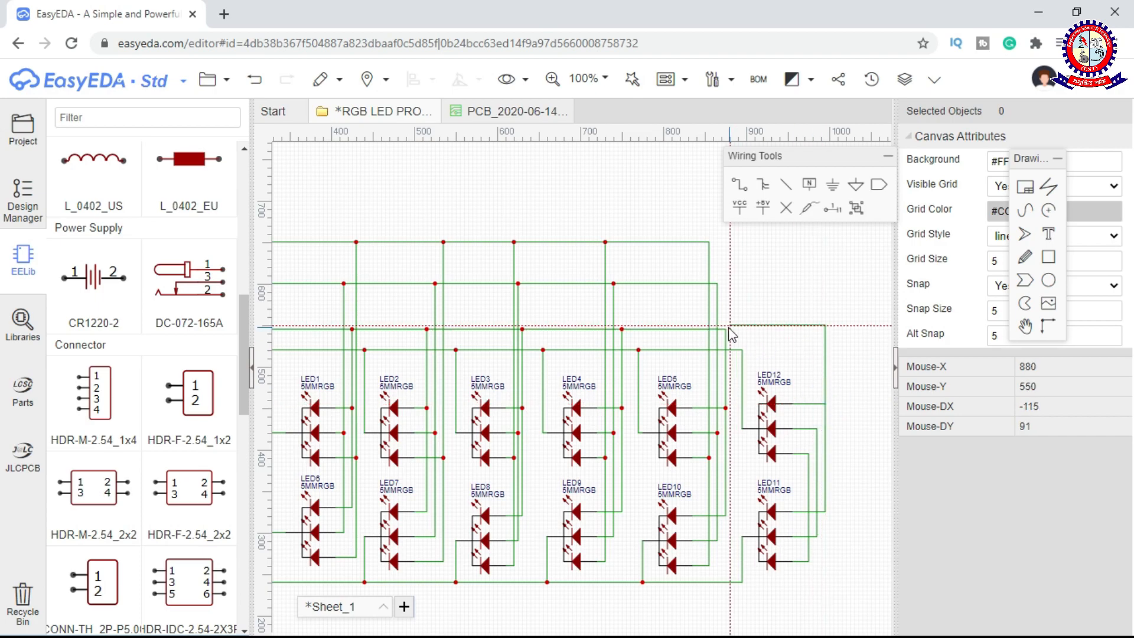
- Connect the three color pins of LED12 to the R1, R2 and R3 lines and save the schematic
left_click(817, 429)
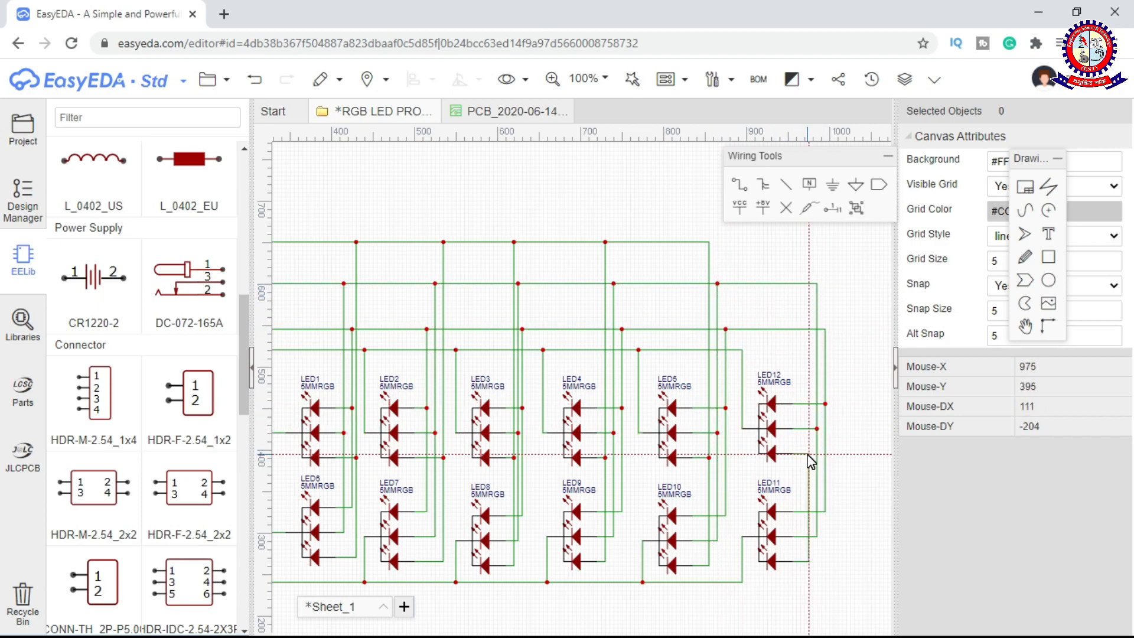
left_click(710, 243)
key("ctrl+s")
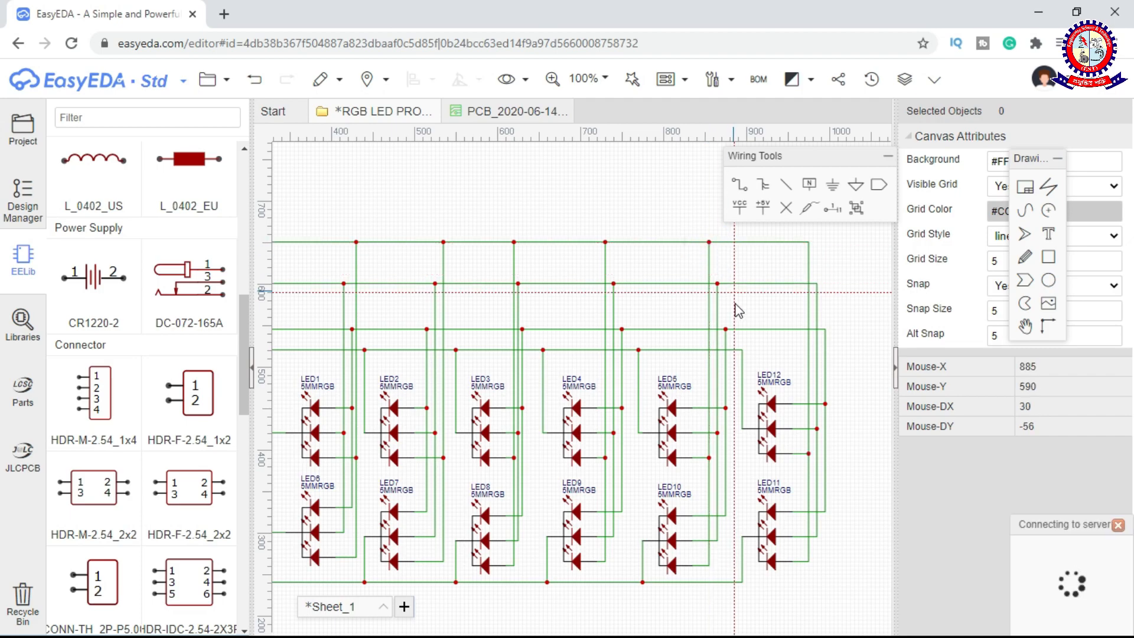
- Update the PCB from the schematic, apply the changes and close the design rules without editing them
scroll(746, 369, "down", 3)
left_click(666, 80)
left_click(691, 131)
left_click(703, 530)
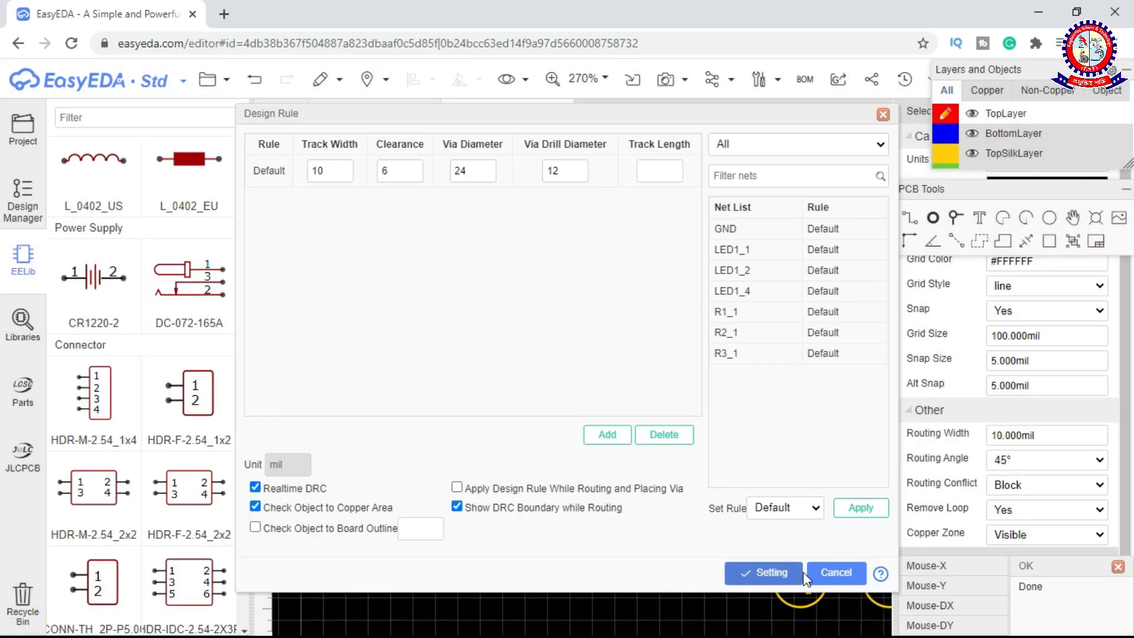
left_click(832, 580)
- Move LED11 and LED12 onto the board, in the third row to the right of LED10
scroll(643, 461, "down", 1)
left_click_drag(757, 545, 576, 384)
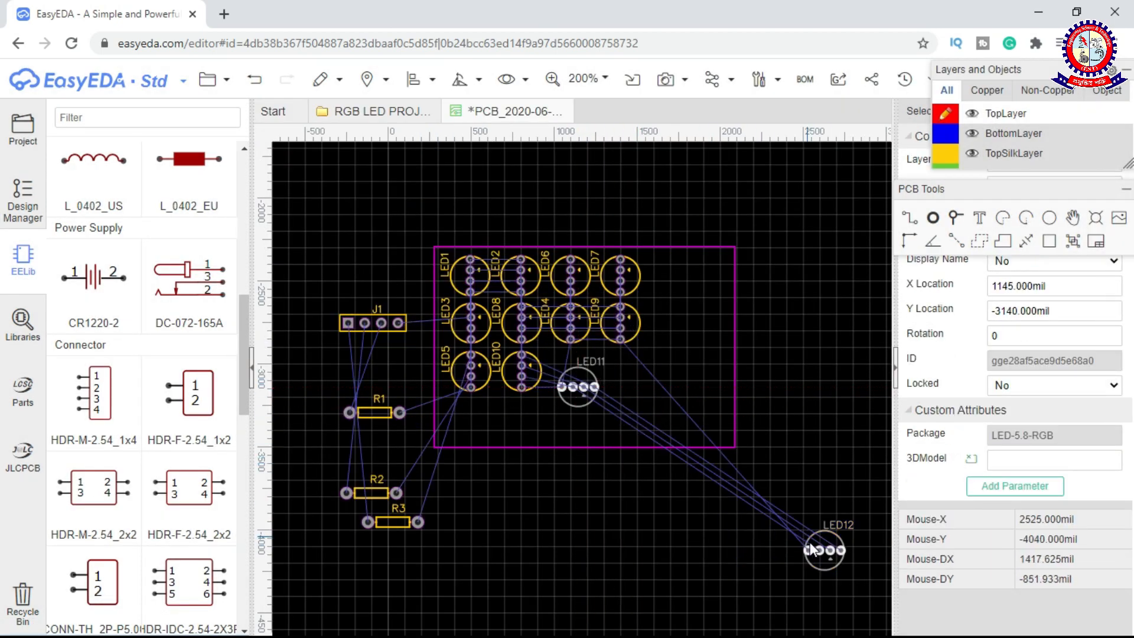
left_click_drag(816, 541, 648, 397)
scroll(584, 397, "up", 1)
- Rotate LED11 and LED12 to match the other LEDs and align them under LED4 and LED9
left_click(582, 394)
left_click(464, 80)
left_click(503, 106)
left_click(677, 392)
left_click(464, 80)
left_click(473, 109)
scroll(611, 398, "up", 1)
left_click_drag(557, 377, 540, 332)
left_click_drag(743, 427, 659, 357)
scroll(695, 452, "down", 1)
- Move header J1 to the board's right side and rotate it to stand vertically
left_click_drag(364, 314, 805, 272)
left_click(464, 80)
left_click(473, 108)
- Move resistors R1 and R2 onto the board's right side and rotate both to 270°
left_click_drag(372, 420, 765, 303)
left_click(464, 79)
left_click(467, 124)
left_click_drag(357, 530, 789, 380)
left_click(464, 80)
left_click(470, 127)
- Arrange J1 near the board's upper-right corner, with R1 and R2 between it and the LEDs
scroll(733, 216, "up", 1)
left_click_drag(733, 216, 720, 250)
scroll(782, 302, "down", 1)
right_click_drag(782, 302, 653, 353)
left_click_drag(713, 342, 734, 345)
left_click_drag(682, 419, 667, 384)
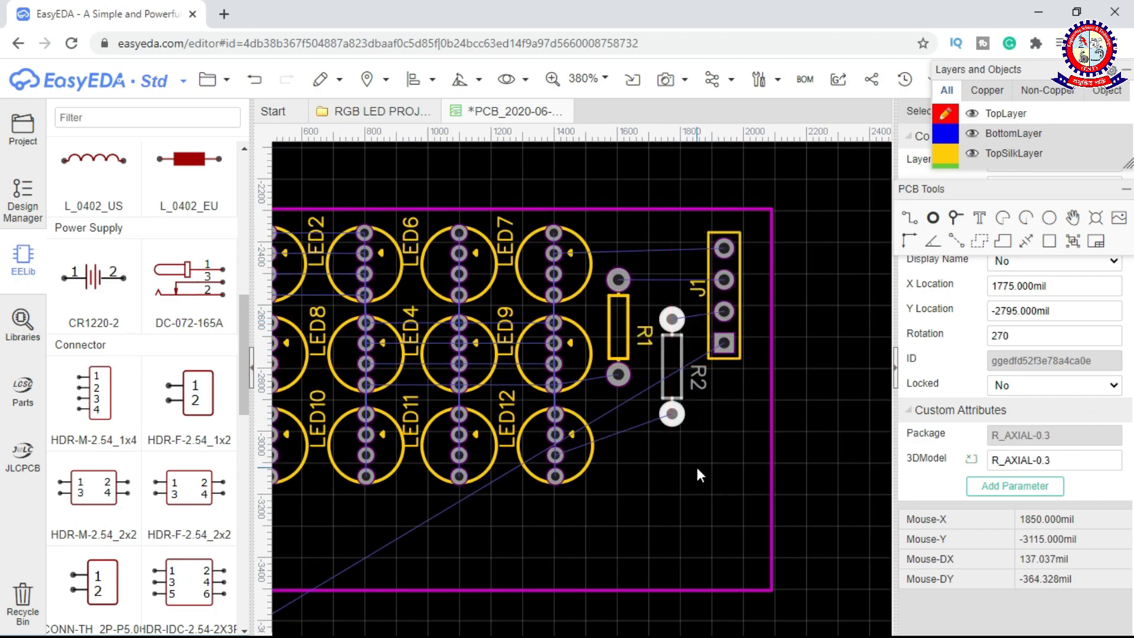
- Bring R3 onto the board, rotate it vertically and place it beneath R1
scroll(499, 500, "down", 2)
left_click_drag(301, 579, 577, 491)
left_click(463, 80)
left_click(469, 121)
scroll(568, 493, "up", 2)
left_click_drag(634, 462, 576, 434)
right_click_drag(602, 460, 622, 500)
left_click_drag(590, 474, 574, 489)
- Move R2 beneath J1 and align R1 and R3 in a column right of the LEDs
left_click_drag(626, 408, 647, 498)
scroll(626, 481, "up", 1)
right_click_drag(577, 434, 578, 462)
left_click_drag(544, 332, 545, 288)
left_click_drag(561, 501, 553, 472)
left_click_drag(551, 313, 559, 299)
left_click_drag(549, 493, 552, 479)
- Shift J1 and R2 closer to the R1 and R3 column and line them up vertically
left_click_drag(650, 529, 625, 485)
left_click(694, 534)
right_click_drag(706, 441, 714, 516)
left_click_drag(729, 414, 675, 405)
left_click_drag(656, 554, 666, 554)
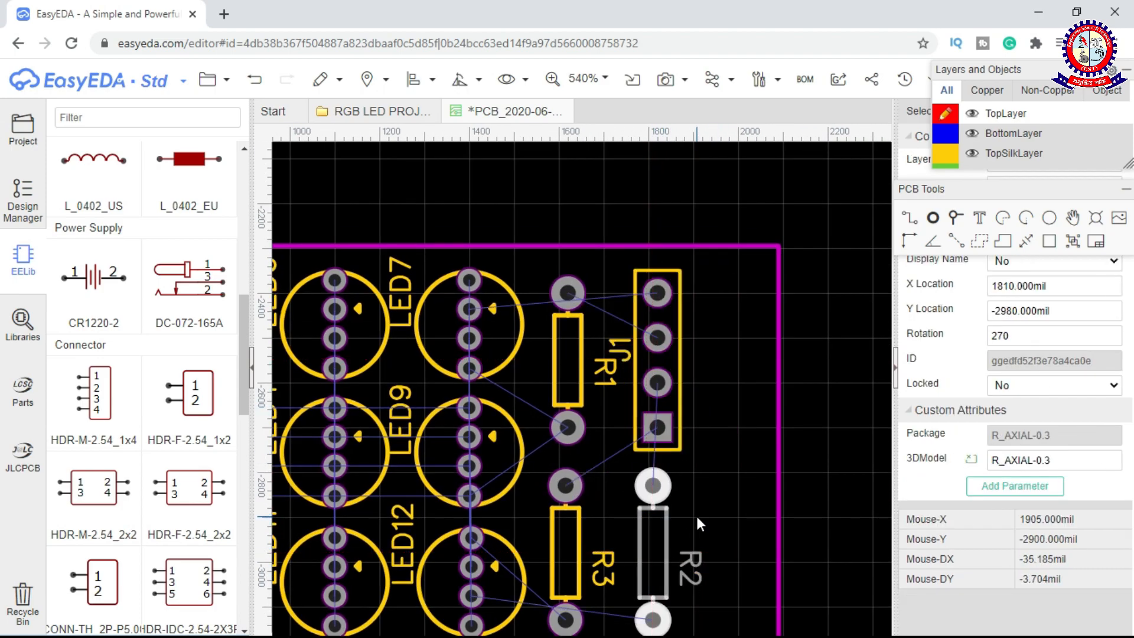
- Reposition the J1, R1 and R2 labels beside their components
right_click_drag(699, 526, 754, 424)
left_click_drag(741, 462, 716, 432)
left_click(764, 444)
scroll(764, 444, "down", 2)
left_click_drag(693, 316, 688, 318)
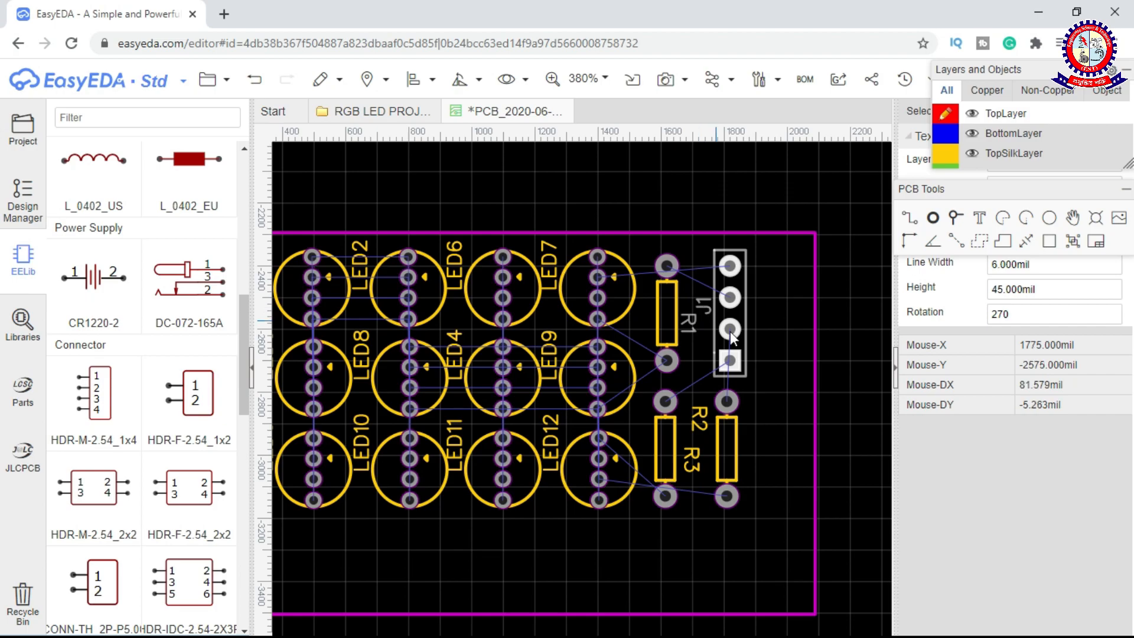
right_click_drag(769, 337, 755, 386)
left_click_drag(683, 464, 740, 493)
- Change the R1, R3 and R2 labels to 1KR1, 1KR3 and 1KR2
double_click(673, 370)
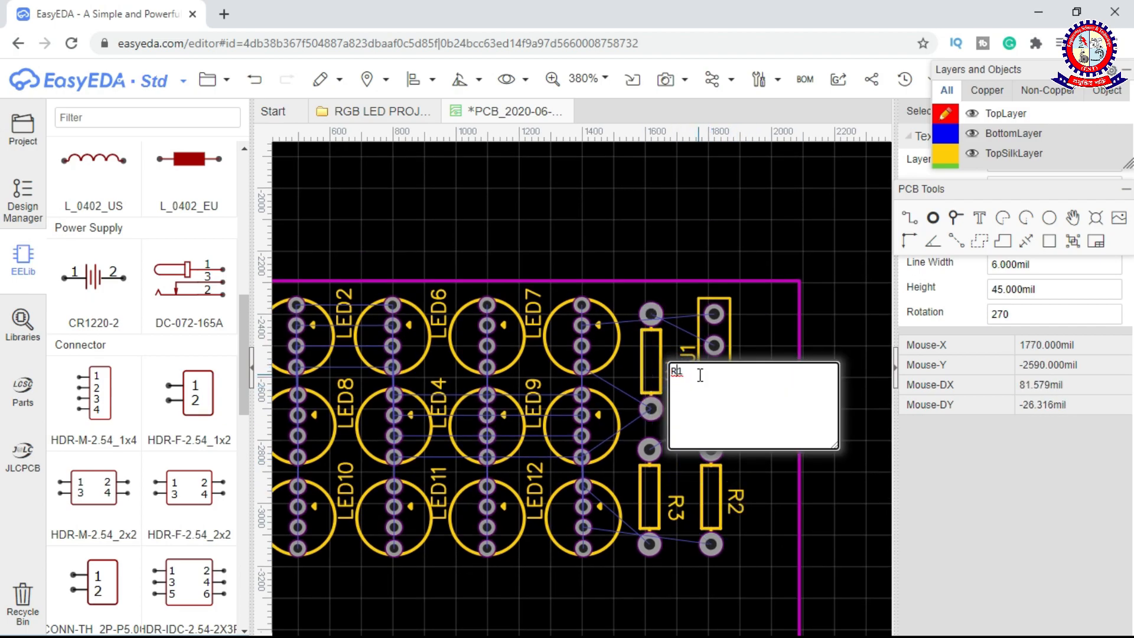
type("1K")
key("Return")
double_click(679, 509)
type("1K")
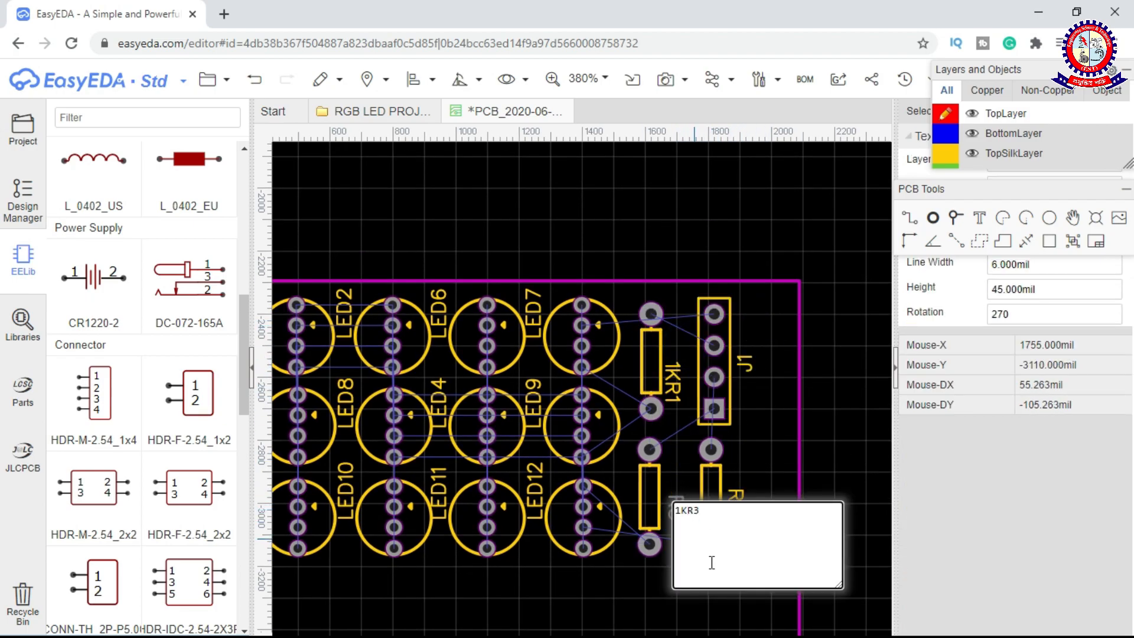
key("Return")
double_click(738, 496)
type("1K")
key("Return")
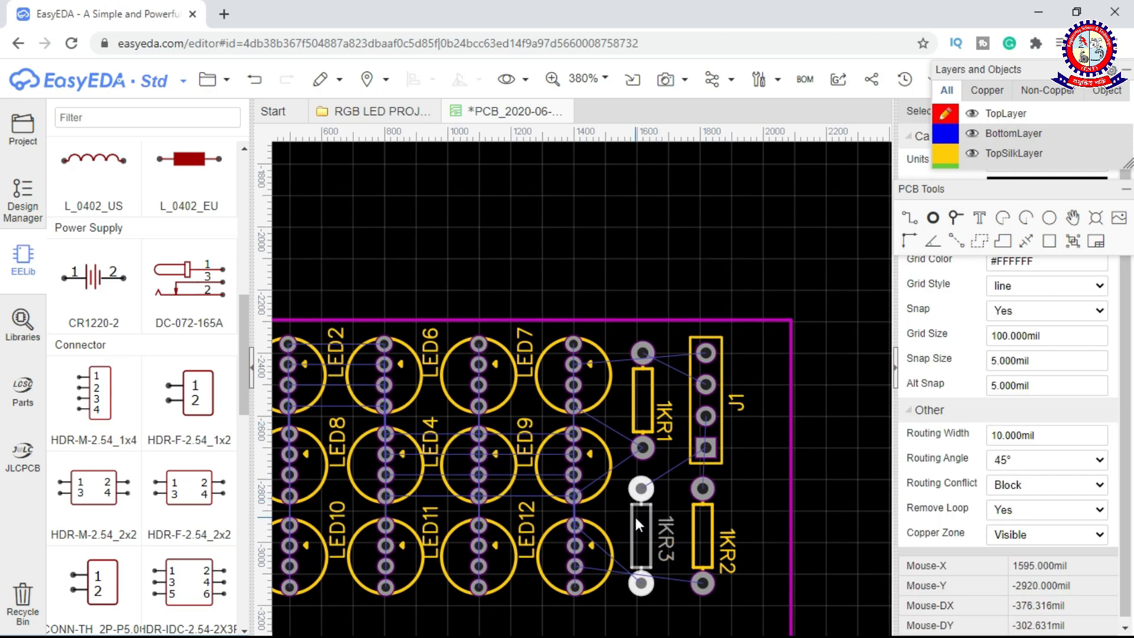
- Move the J1 label beside the header's uppermost pin and change its text to GND
scroll(668, 463, "up", 2)
left_click_drag(768, 377, 769, 313)
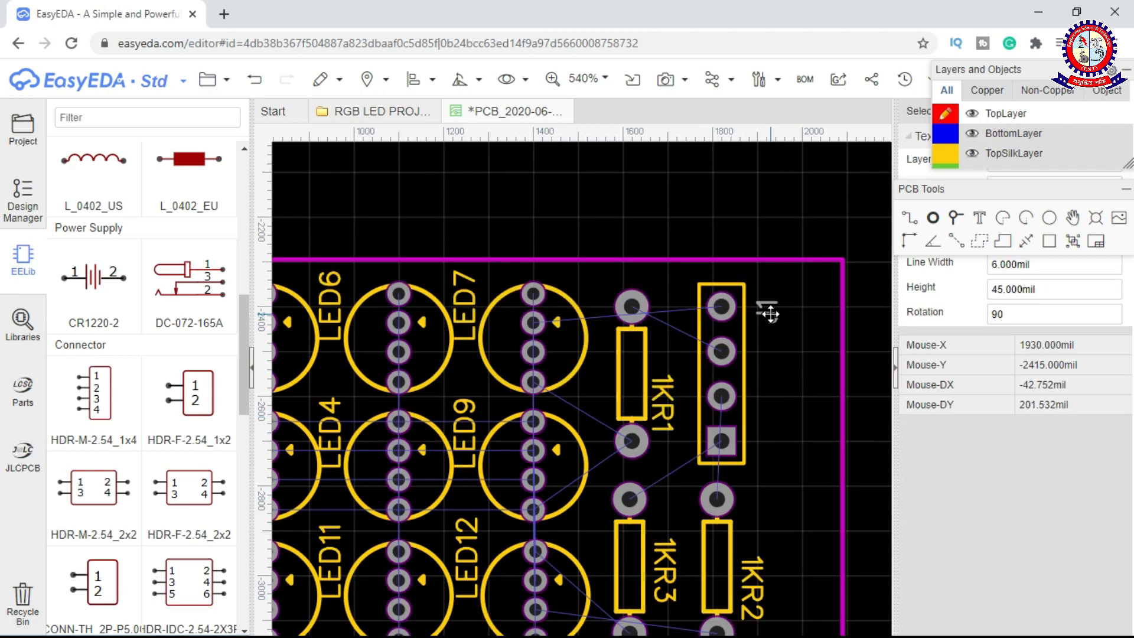
double_click(769, 315)
type("GND")
key("Return")
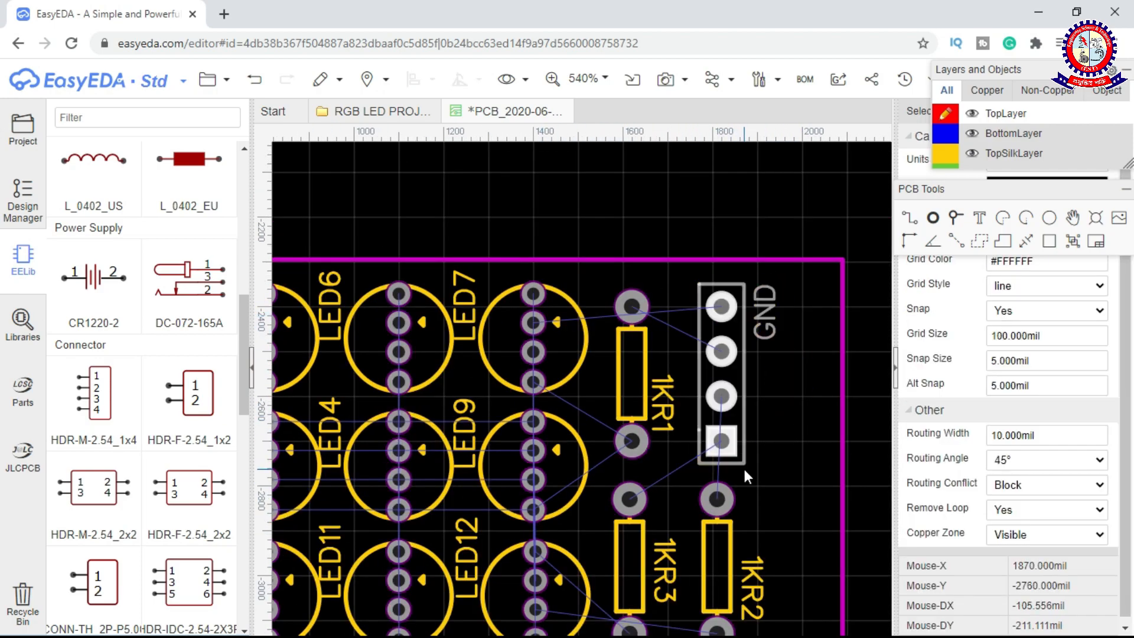
- Switch to another Chrome window and search Google for "rgb led pin configuration"
left_click(632, 437)
key("super")
mouse_move(506, 624)
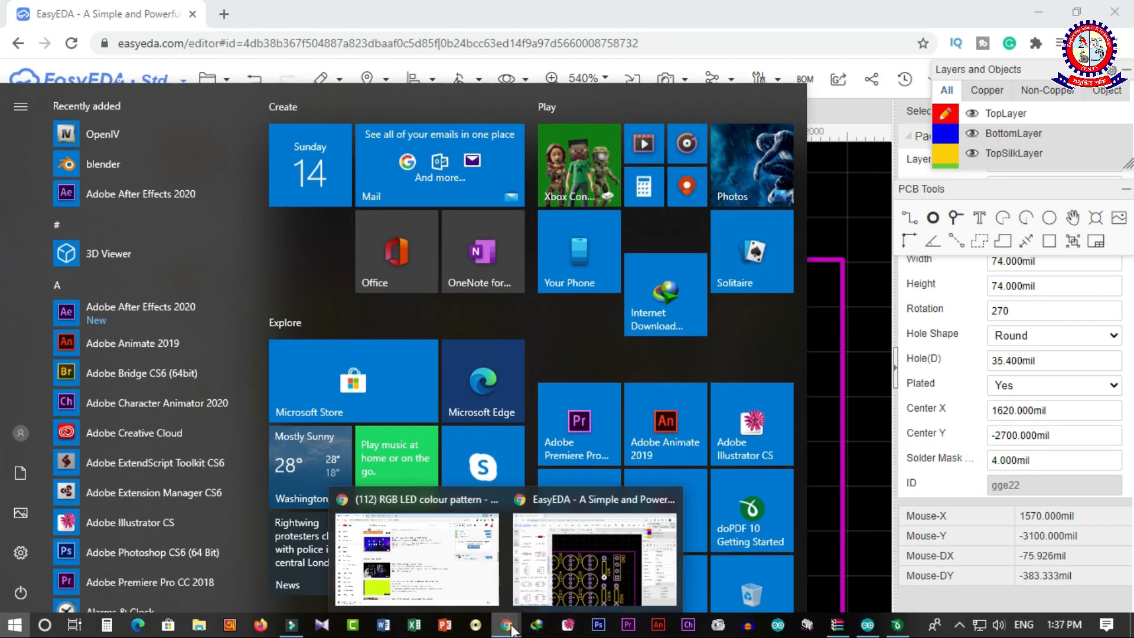
left_click(420, 558)
left_click(422, 19)
left_click_drag(435, 24, 614, 62)
type("RGB")
left_click(615, 69)
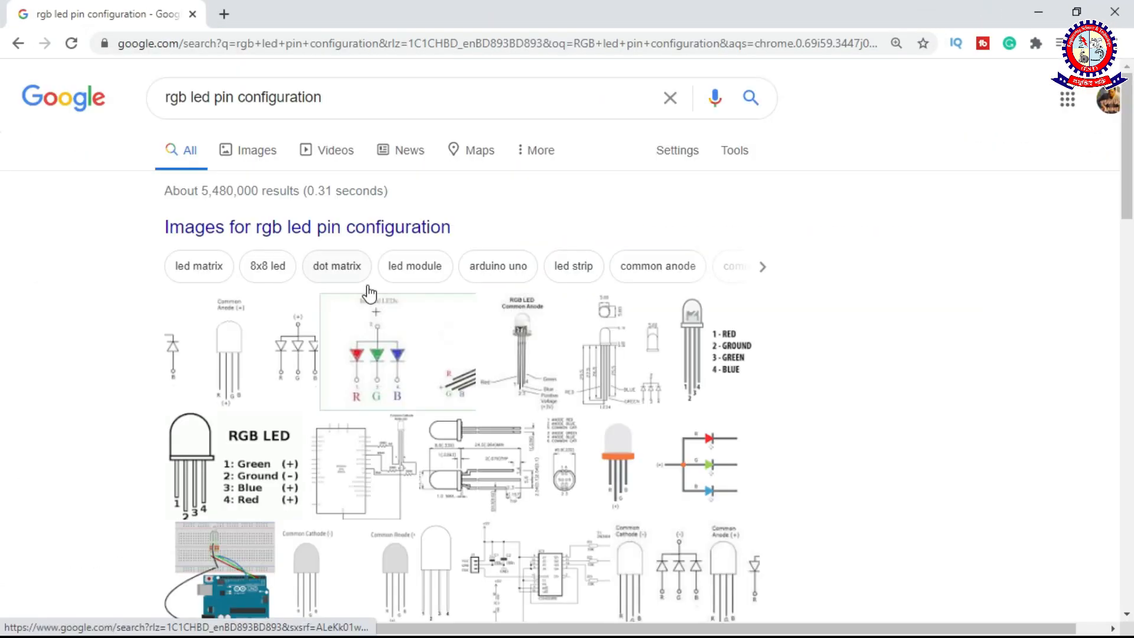
- View the RGB LED common cathode and common anode pinout image, then return to the EasyEDA board
left_click(365, 254)
left_click(200, 372)
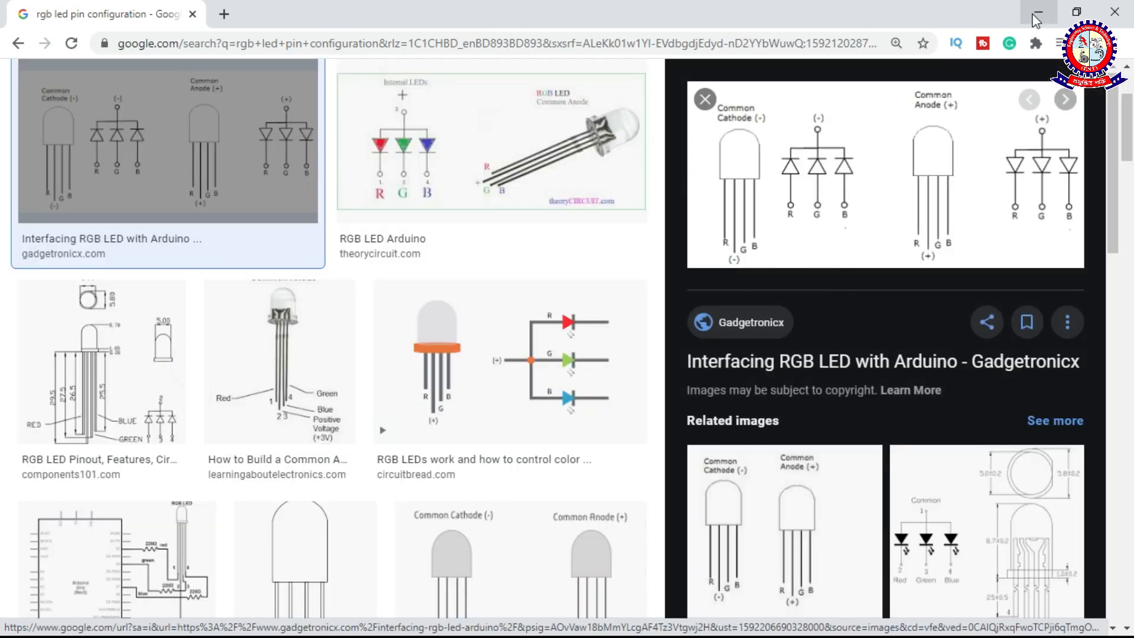
left_click(1037, 14)
scroll(497, 360, "down", 2)
key("super")
left_click(506, 624)
mouse_move(646, 582)
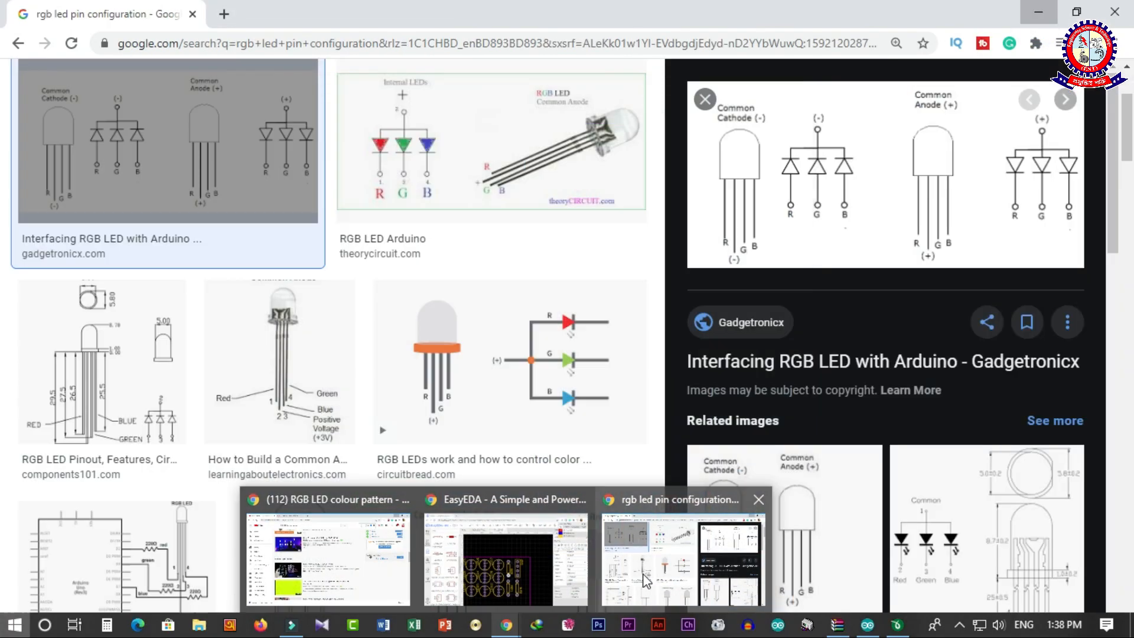
key("super")
key("super")
- Examine the connections from the LED pads through R1 and R3 to the header pins
scroll(524, 346, "up", 2)
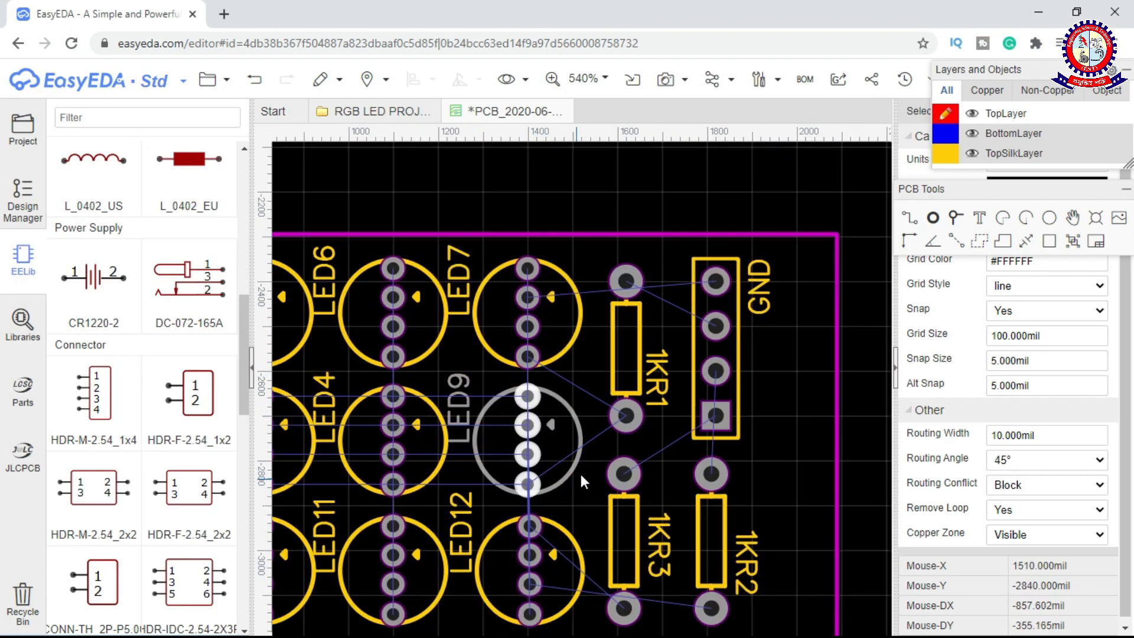
scroll(561, 495, "down", 2)
scroll(658, 429, "up", 2)
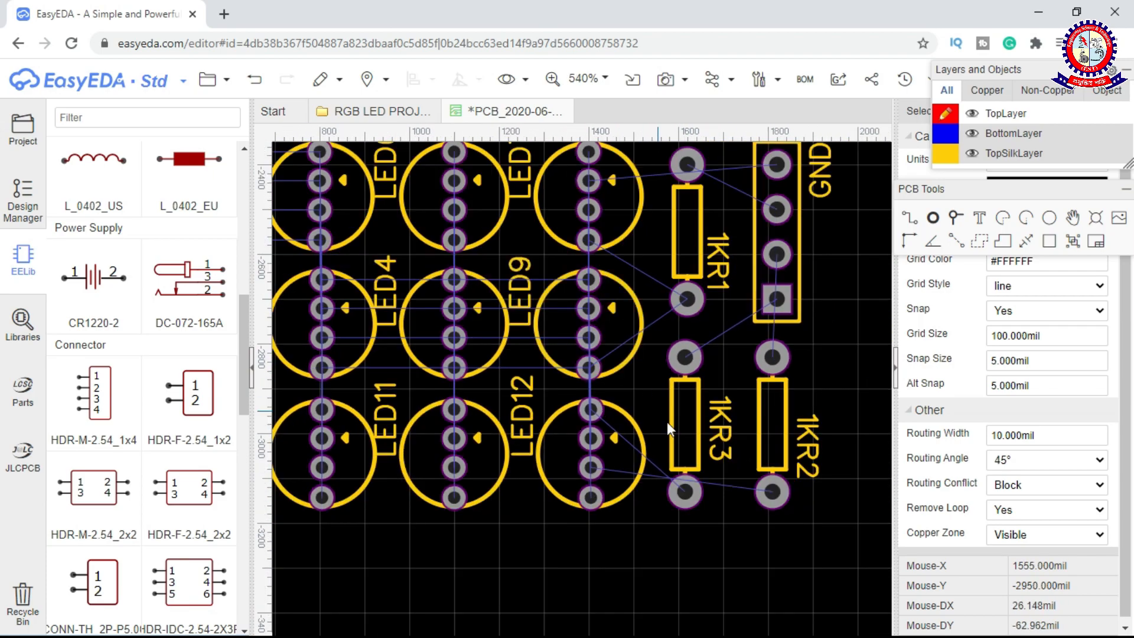
left_click(678, 278)
right_click_drag(643, 371, 638, 430)
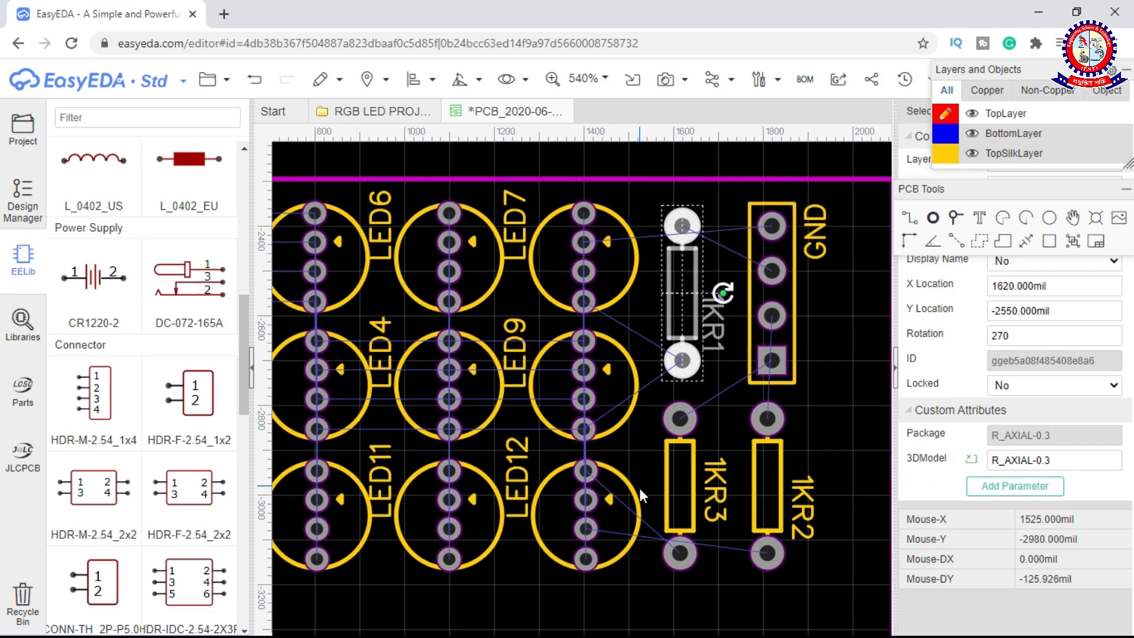
left_click(671, 507)
right_click_drag(814, 371, 804, 374)
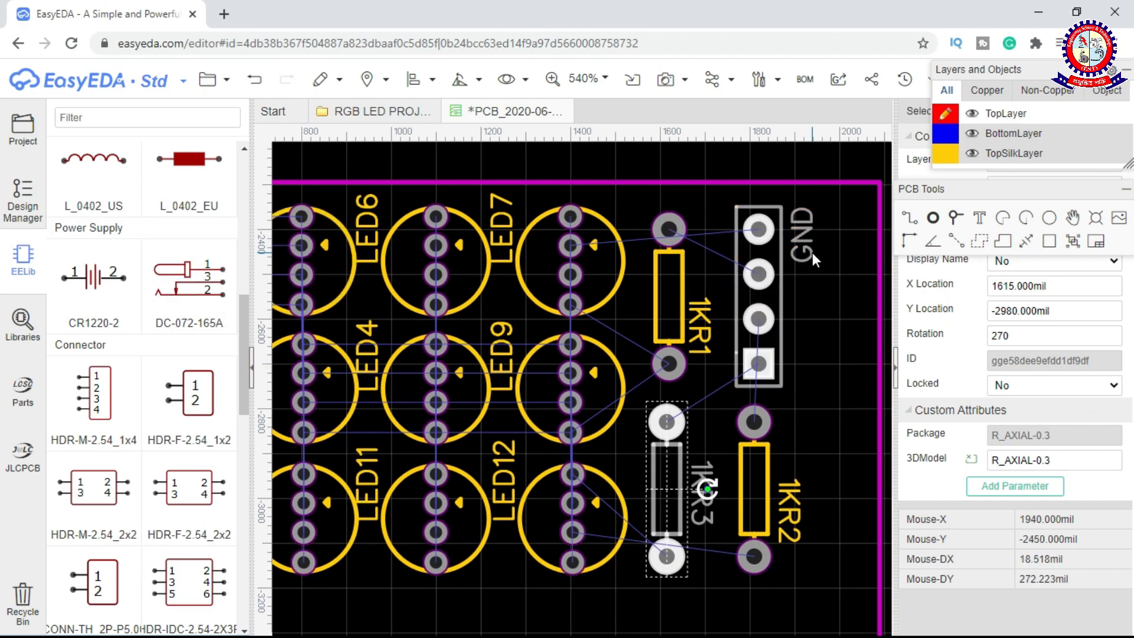
- Copy the GND label, place the copy beside the header's square pin and change its text to R
left_click(813, 250)
key("ctrl+c")
key("ctrl+v")
left_click(813, 370)
double_click(806, 371)
type("R")
left_click(841, 499)
left_click(805, 365)
left_click(831, 392)
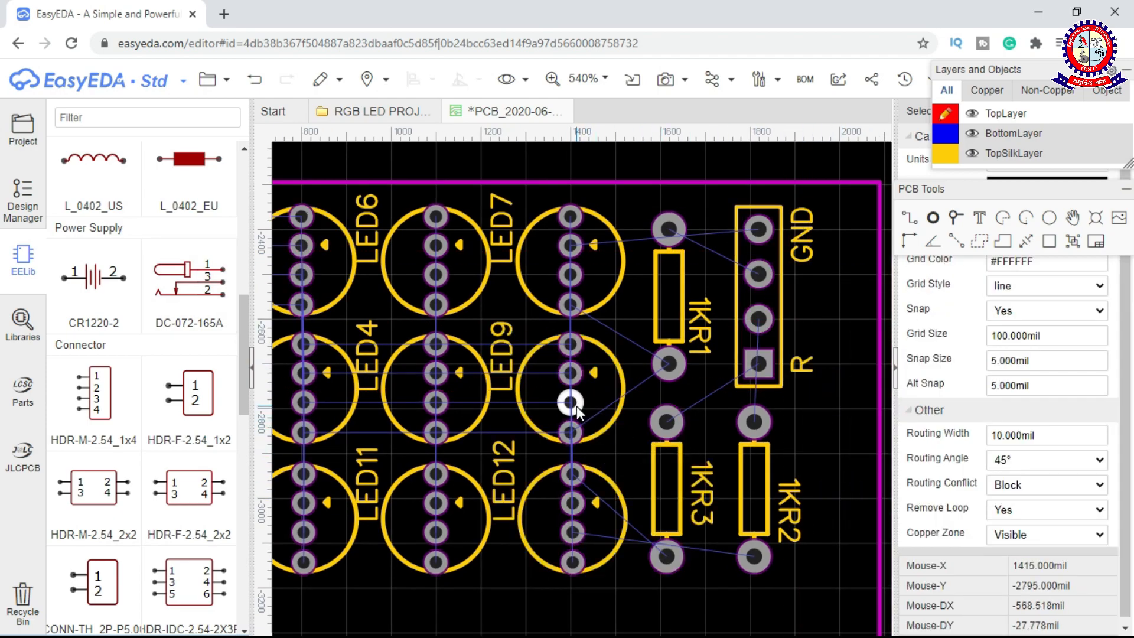
- Label the header pin above the R pin by changing the copied label's text to G
left_click(800, 368)
double_click(810, 323)
type("G")
left_click(844, 474)
- Copy the G label, place the copy beside the next header pin above it and change its text to B
left_click(802, 326)
key("ctrl+c")
key("ctrl+v")
double_click(808, 287)
type("B")
left_click(824, 420)
- Move the bottom edge of the board outline up to just below the lowest LED row
scroll(785, 466, "down", 5)
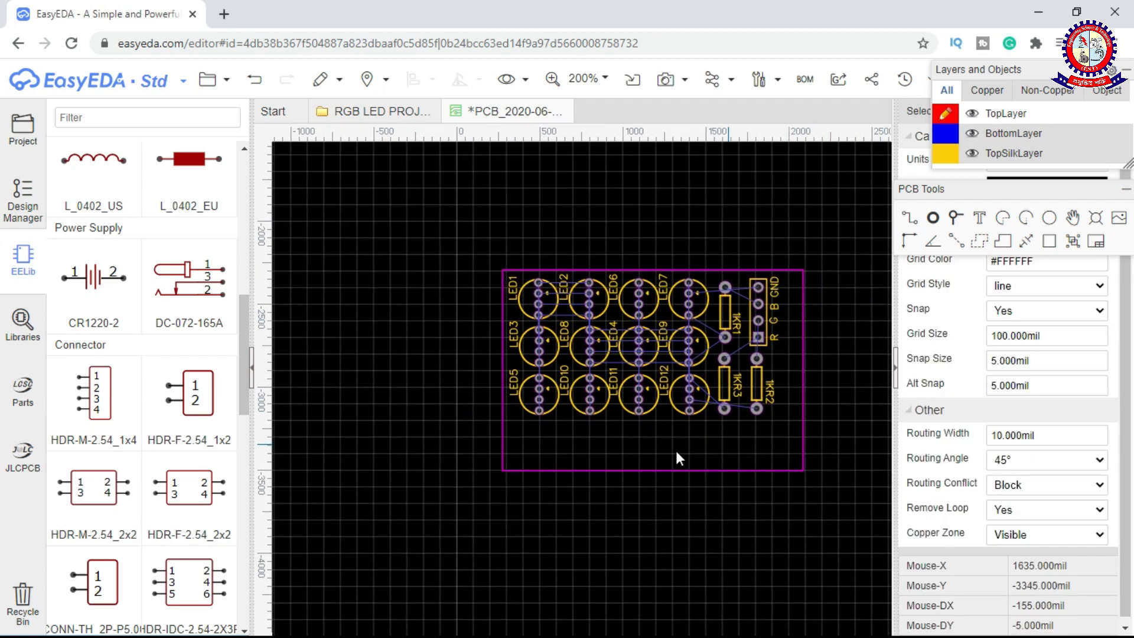
scroll(462, 501, "up", 3)
left_click(461, 501)
left_click_drag(462, 501, 456, 383)
- Shorten the top outline edge so its left end meets the board's left edge
scroll(452, 397, "up", 3)
scroll(455, 422, "down", 4)
scroll(447, 214, "up", 7)
left_click_drag(499, 209, 529, 209)
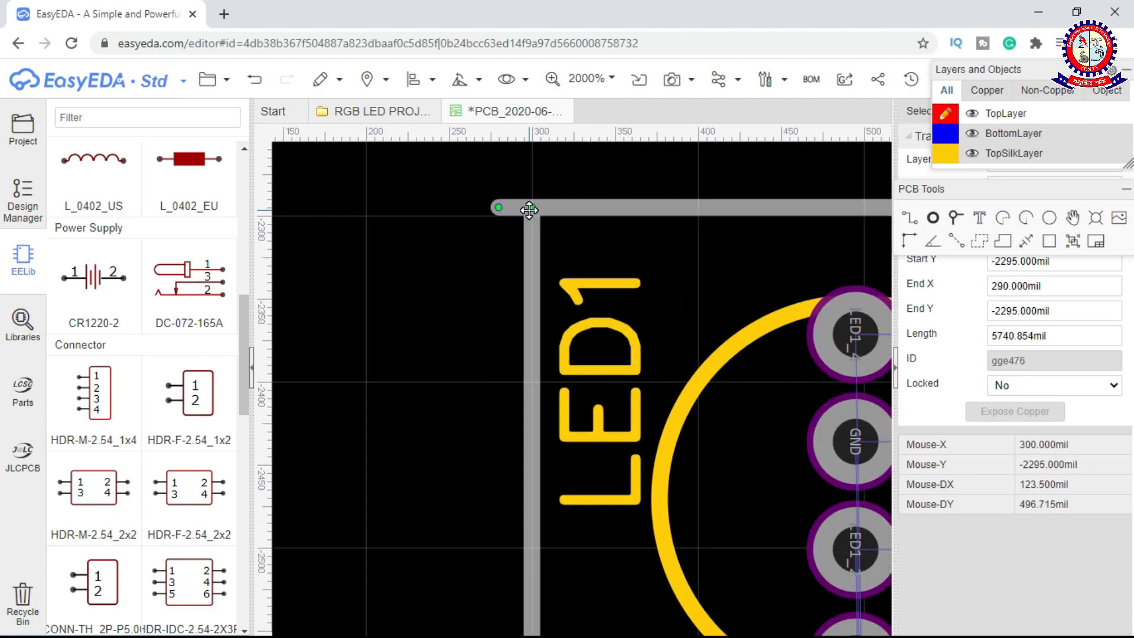
left_click(560, 231)
- Pull the overlong end of the board outline in so it meets the raised bottom edge, and fine-tune its position
scroll(563, 237, "down", 6)
right_click_drag(564, 241, 333, 239)
right_click_drag(611, 505, 581, 485)
scroll(701, 483, "up", 2)
left_click_drag(695, 481, 668, 311)
scroll(668, 314, "up", 4)
scroll(668, 313, "down", 7)
scroll(434, 344, "up", 4)
scroll(537, 359, "up", 4)
left_click(536, 361)
left_click_drag(537, 362, 537, 370)
left_click(589, 395)
- Adjust the last outline edge end so the board rectangle closes at its corner, and save the PCB
scroll(587, 397, "down", 3)
right_click_drag(582, 402, 259, 263)
right_click_drag(668, 375, 732, 449)
scroll(721, 461, "up", 1)
scroll(683, 541, "up", 1)
left_click(658, 523)
left_click_drag(677, 523, 682, 523)
scroll(706, 520, "down", 3)
left_click(729, 489)
scroll(729, 489, "down", 1)
right_click_drag(620, 571, 638, 498)
key("ctrl+s")
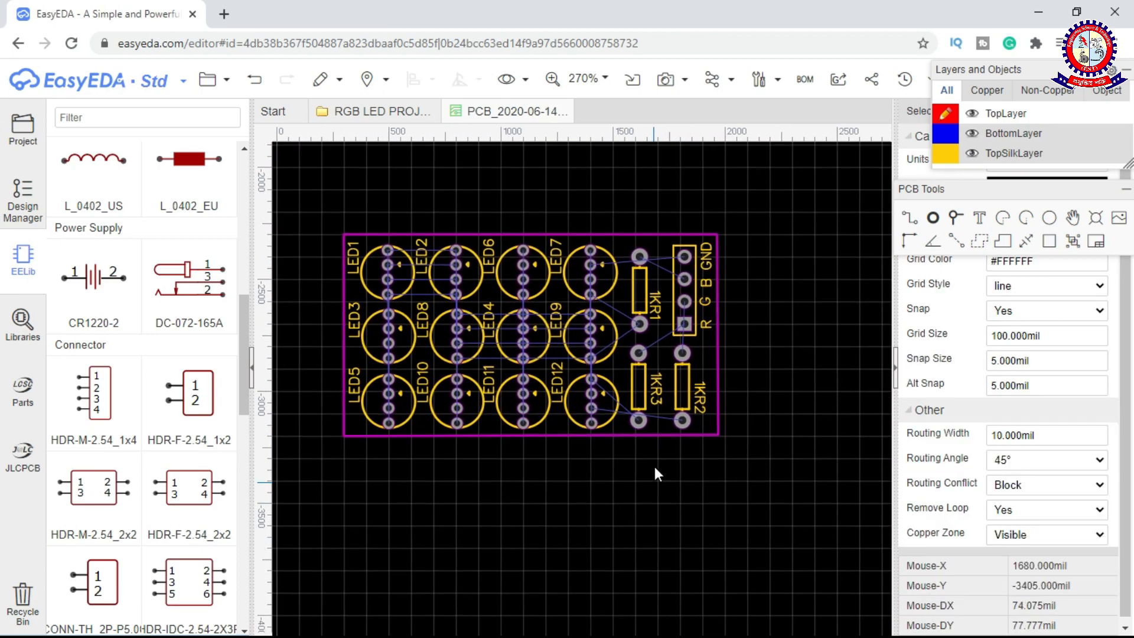
- Run the auto router on the board, repeating the run until all connections are routed
mouse_move(715, 80)
left_click(730, 107)
left_click(719, 527)
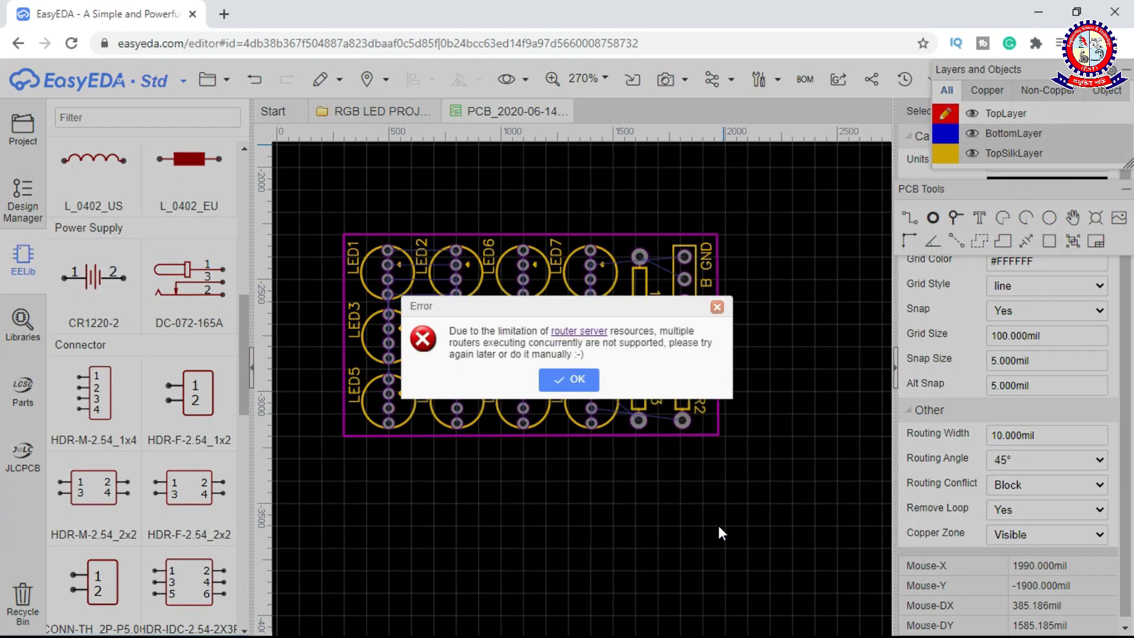
left_click(565, 379)
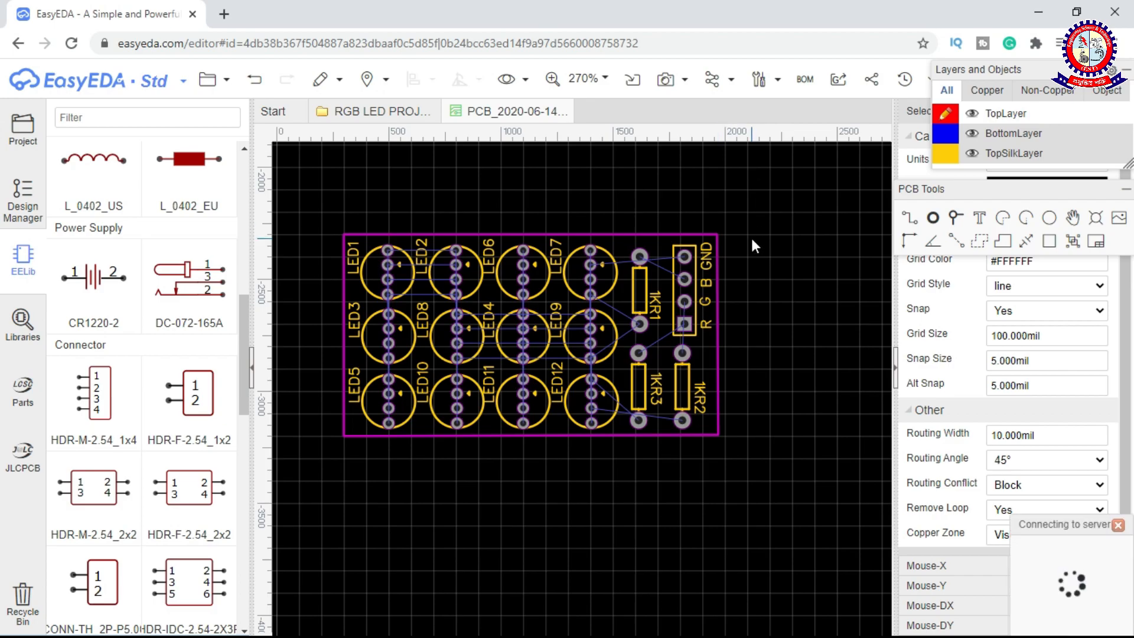
left_click(714, 81)
left_click(720, 527)
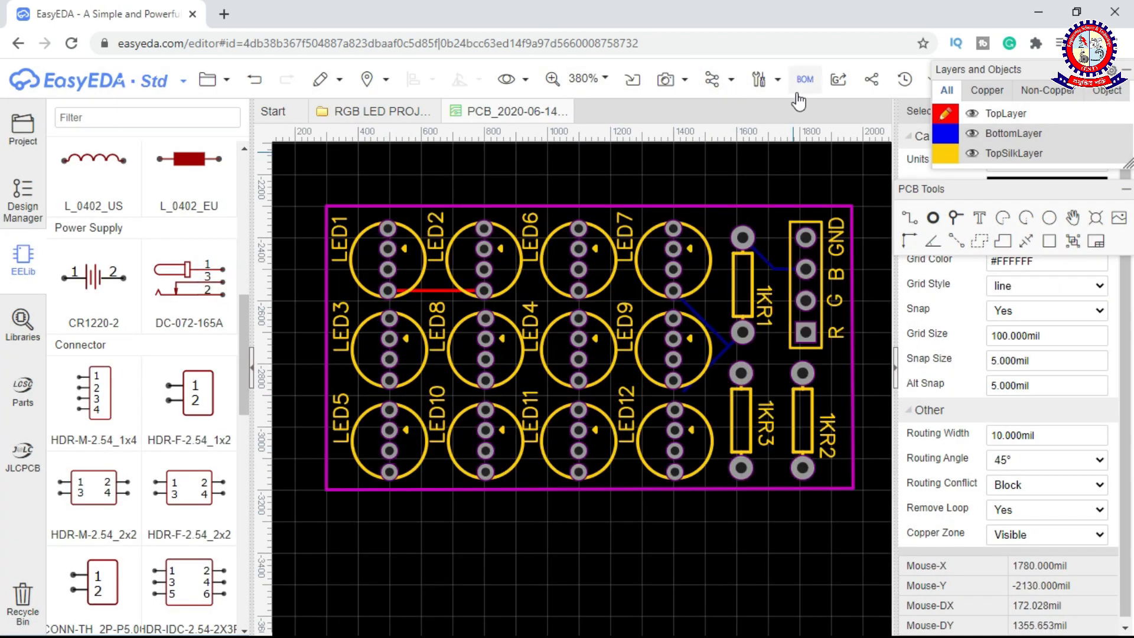
left_click(712, 79)
left_click(717, 526)
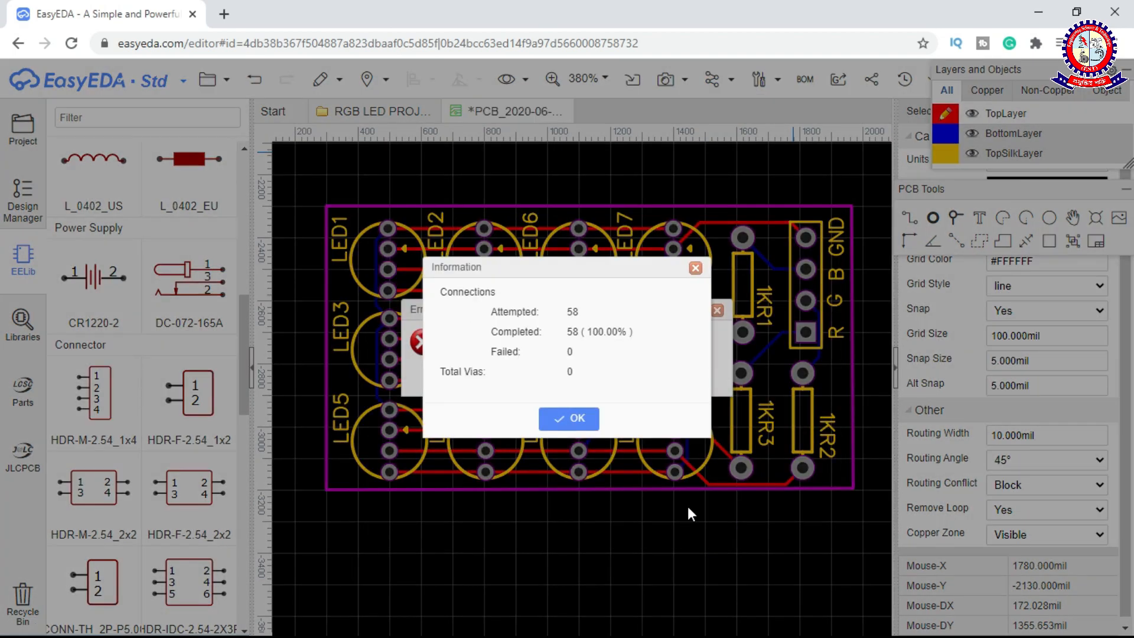
left_click(569, 419)
- Check the hole diameter of LED1's top pad, then open the Water pump PCB from the Water pump Controller project
left_click(387, 229)
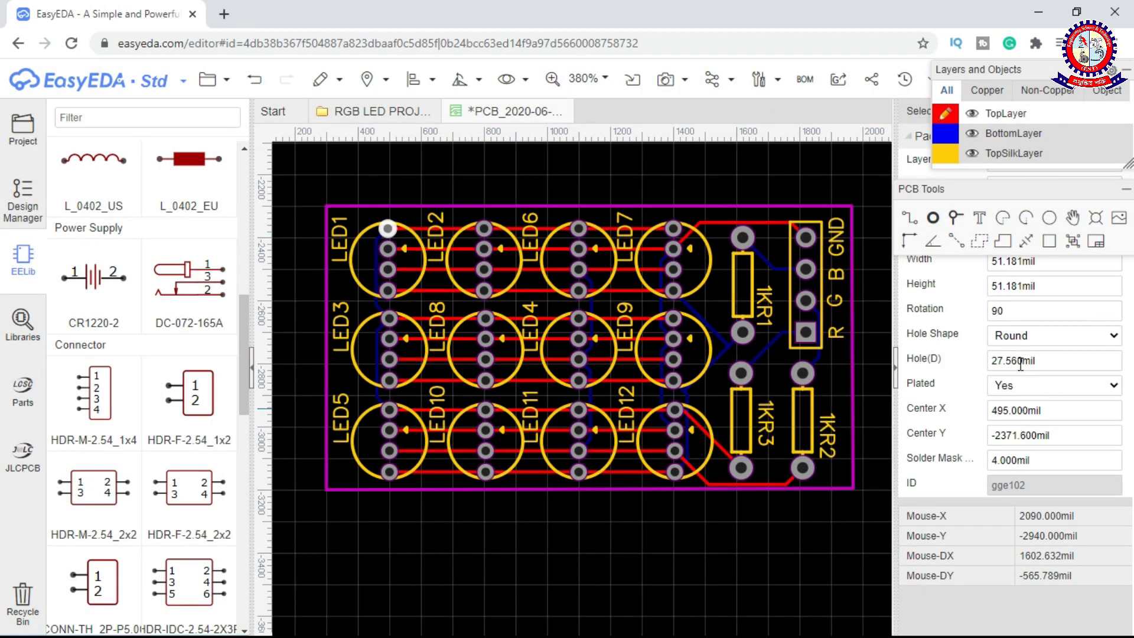
left_click(635, 541)
left_click(23, 127)
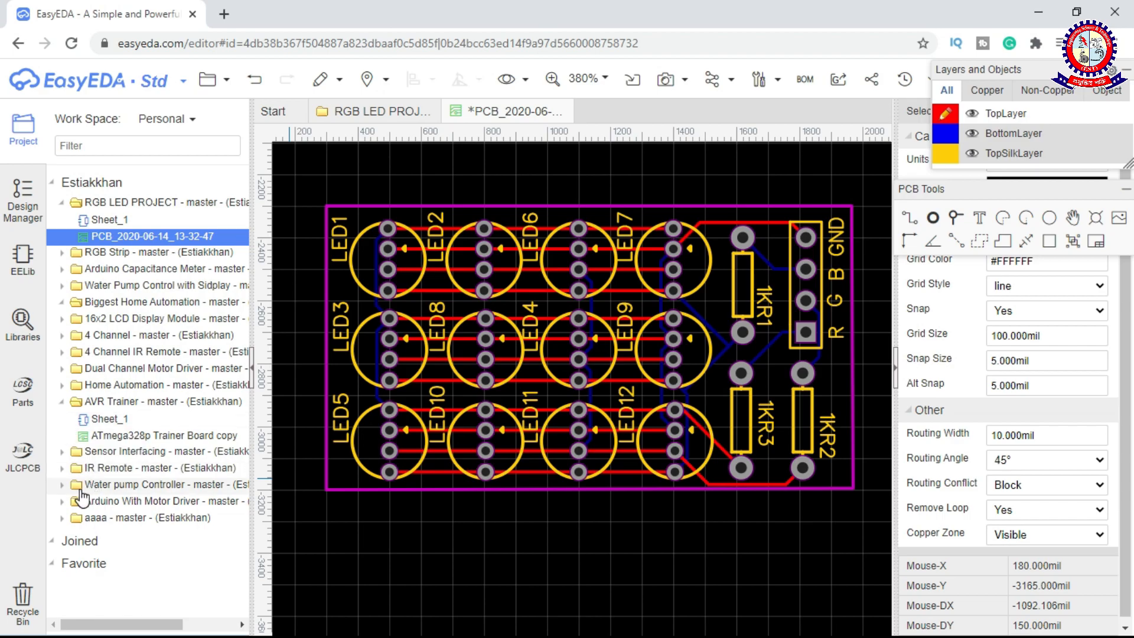
left_click(62, 488)
double_click(98, 518)
- Examine the pad and hole sizes of the LED, R5 and relay on the Water pump board, then close that board
scroll(728, 384, "up", 5)
left_click(738, 388)
left_click(742, 420)
scroll(757, 465, "down", 2)
left_click(698, 346)
left_click(746, 411)
left_click(699, 346)
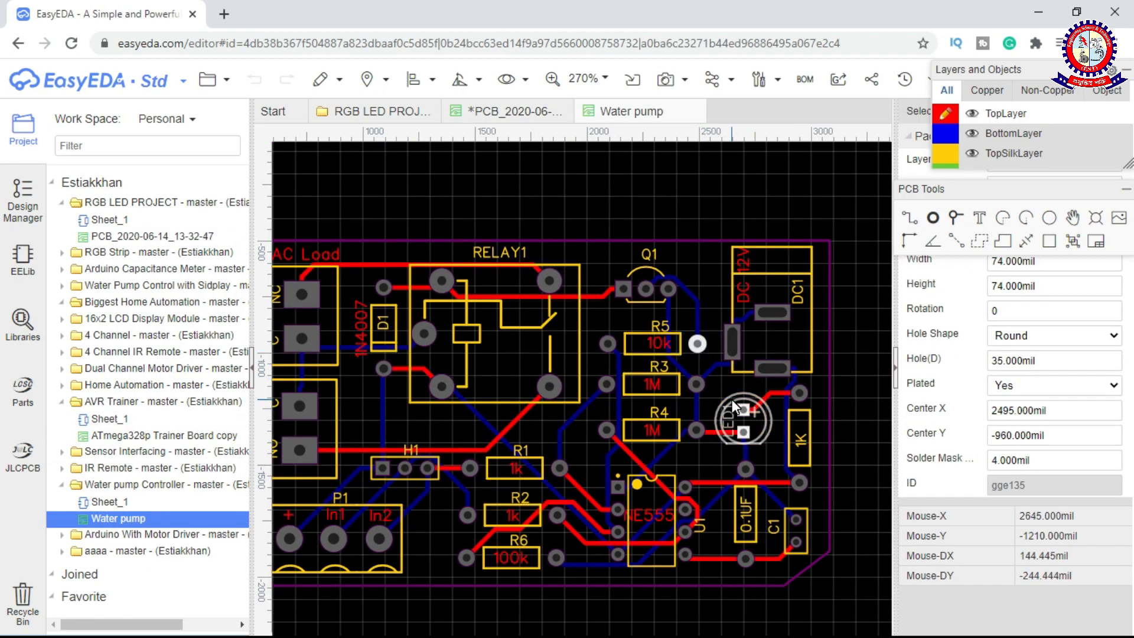
left_click(432, 335)
scroll(449, 359, "down", 2)
scroll(425, 358, "up", 1)
left_click(662, 107)
left_click(515, 108)
- Select the pads of all twelve LEDs and set their hole diameter to 32 mil
left_click(388, 249)
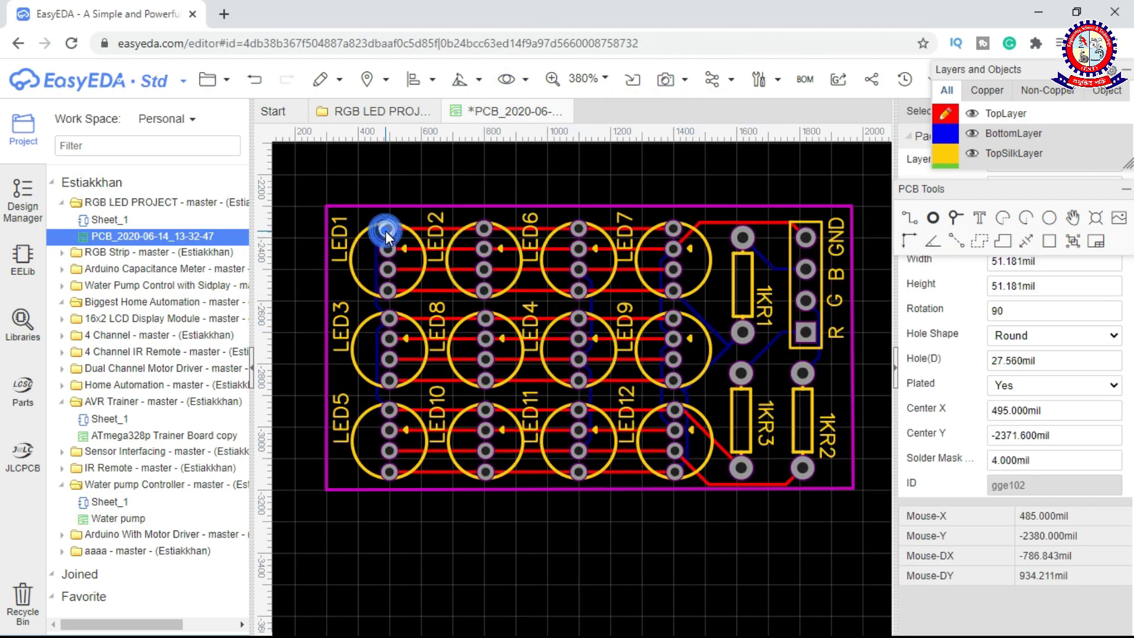
left_click_drag(388, 272, 556, 240)
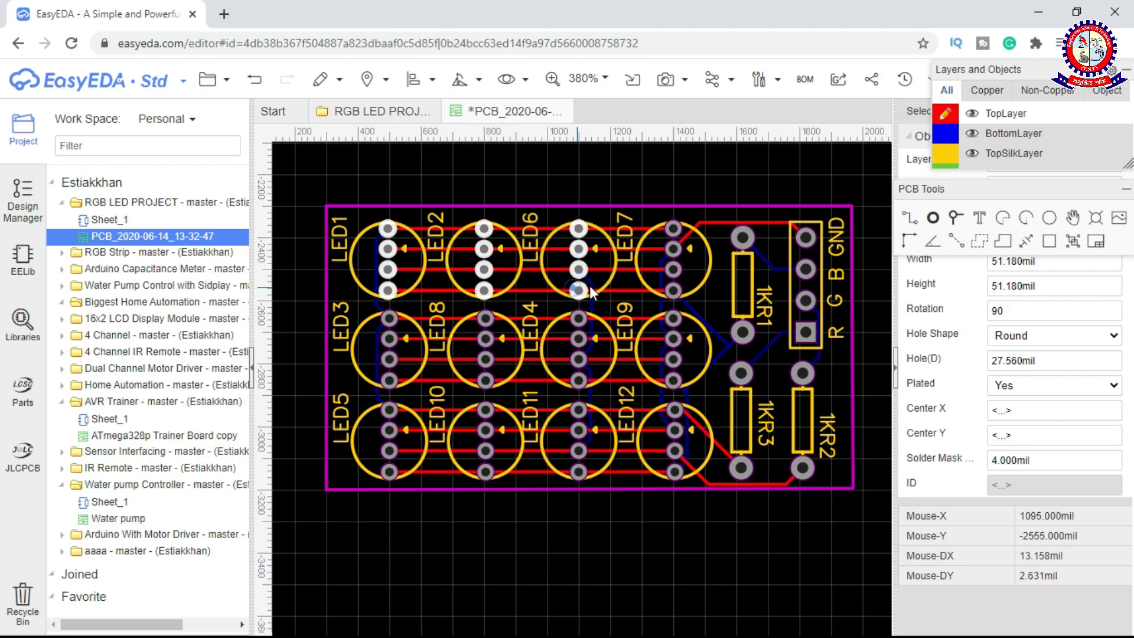
left_click(486, 358, "ctrl")
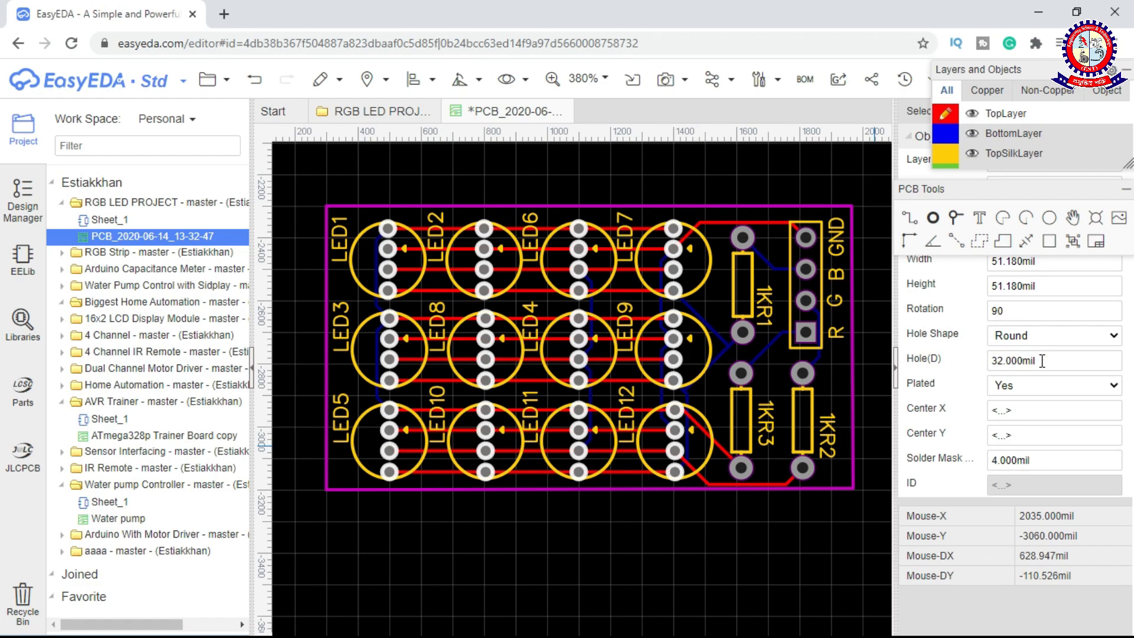
scroll(716, 354, "down", 1)
scroll(707, 418, "up", 1)
- Select the resistor pads, then open the ATmega328p Trainer Board copy PCB and examine the pad holes of R2 and LED1
left_click(701, 417)
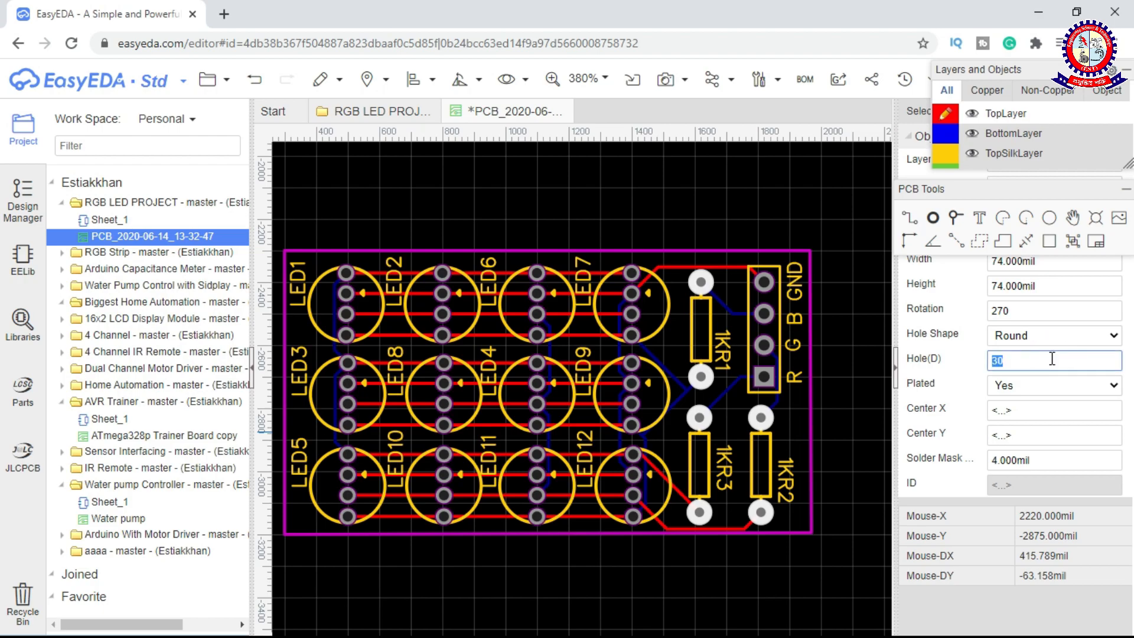
left_click(160, 435)
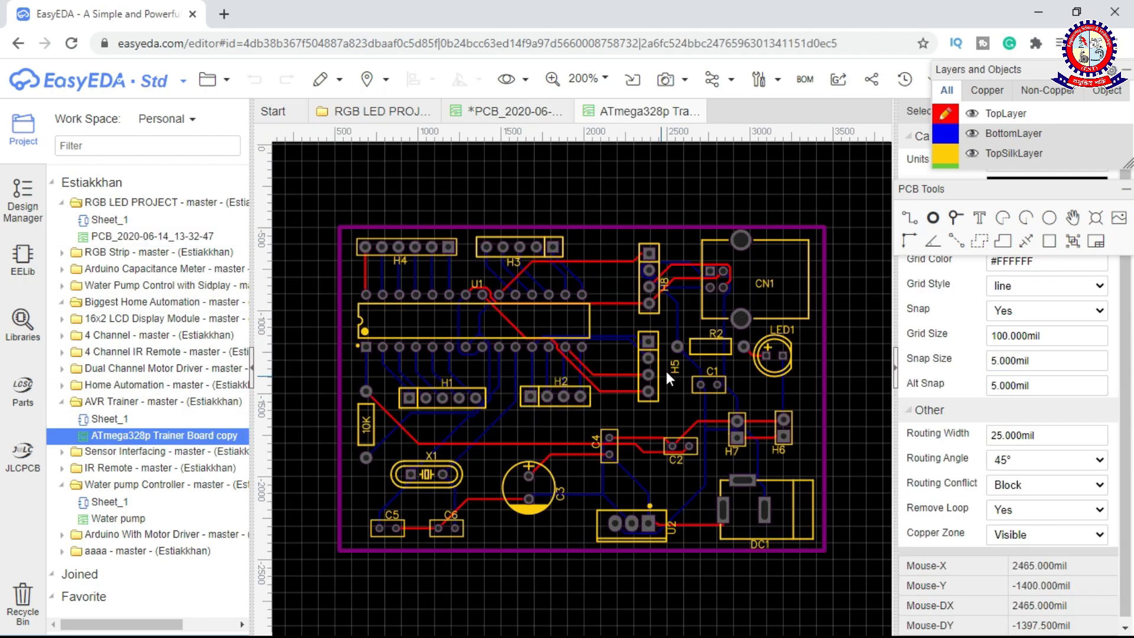
left_click(743, 346)
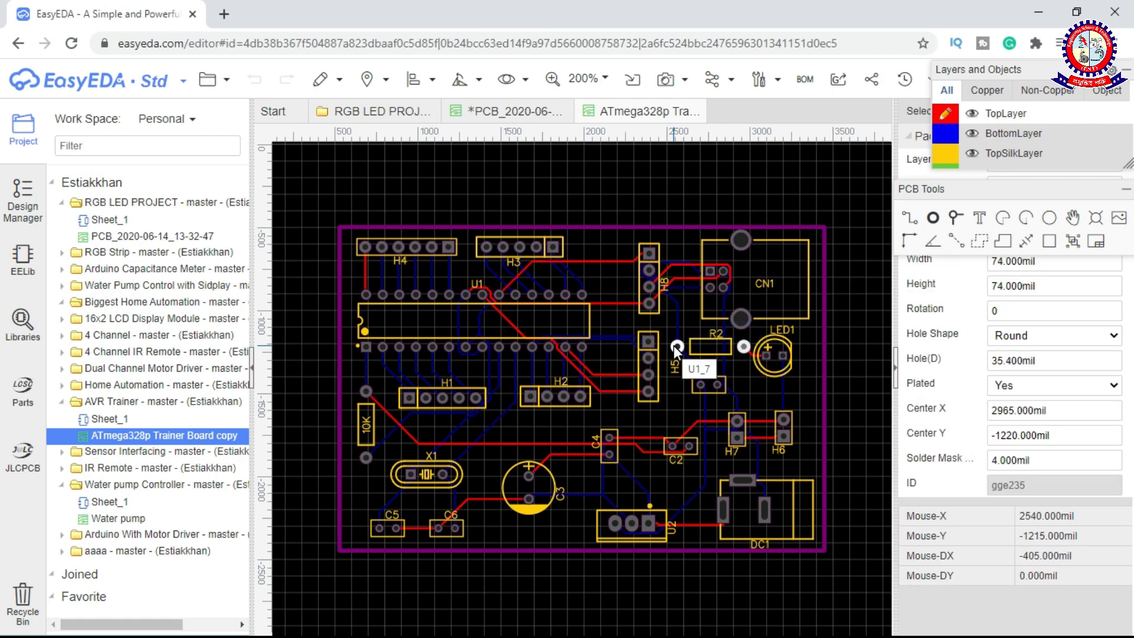
left_click(767, 376)
left_click(757, 385)
scroll(763, 357, "up", 2)
left_click(764, 357)
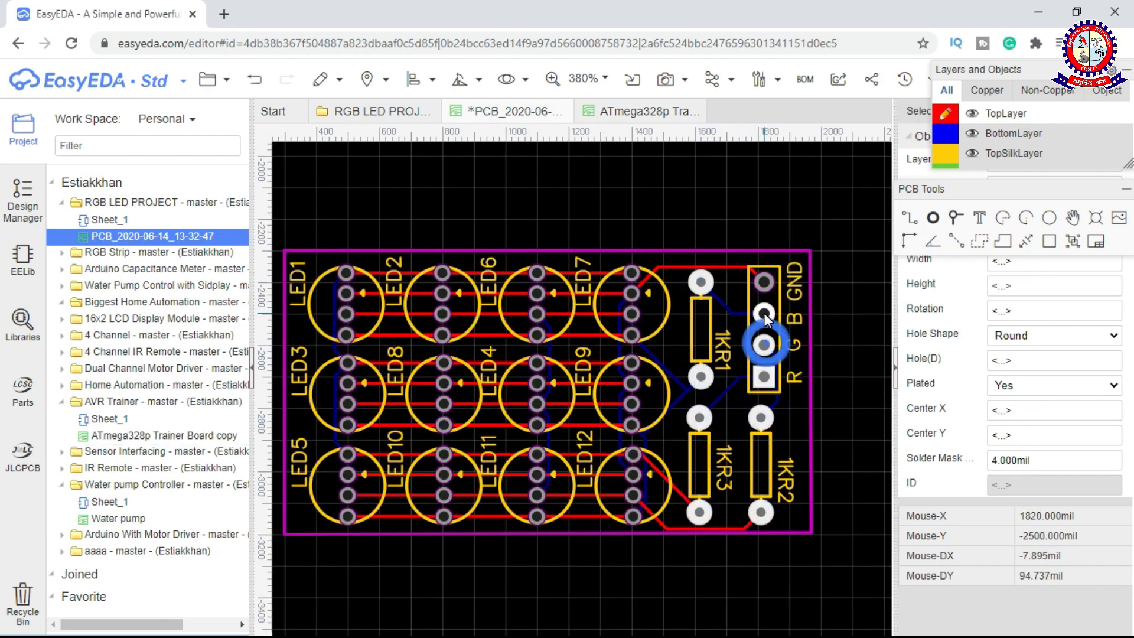
- Set the hole diameter of the resistor and header pads on the RGB LED board to 35 mil
type("35")
key("Return")
left_click(701, 377)
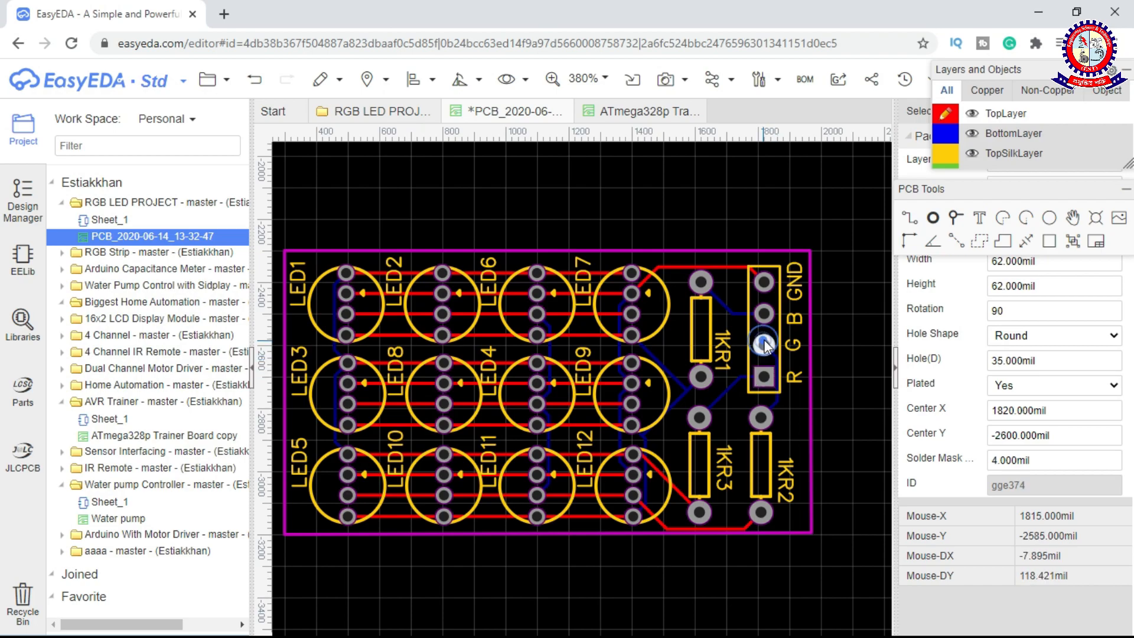
- Compare the pad holes of C2, H7, LED1, R2 and H5 on the ATmega328p board with the RGB LED board, then close the ATmega328p board
left_click(641, 111)
left_click(723, 447)
left_click(727, 468)
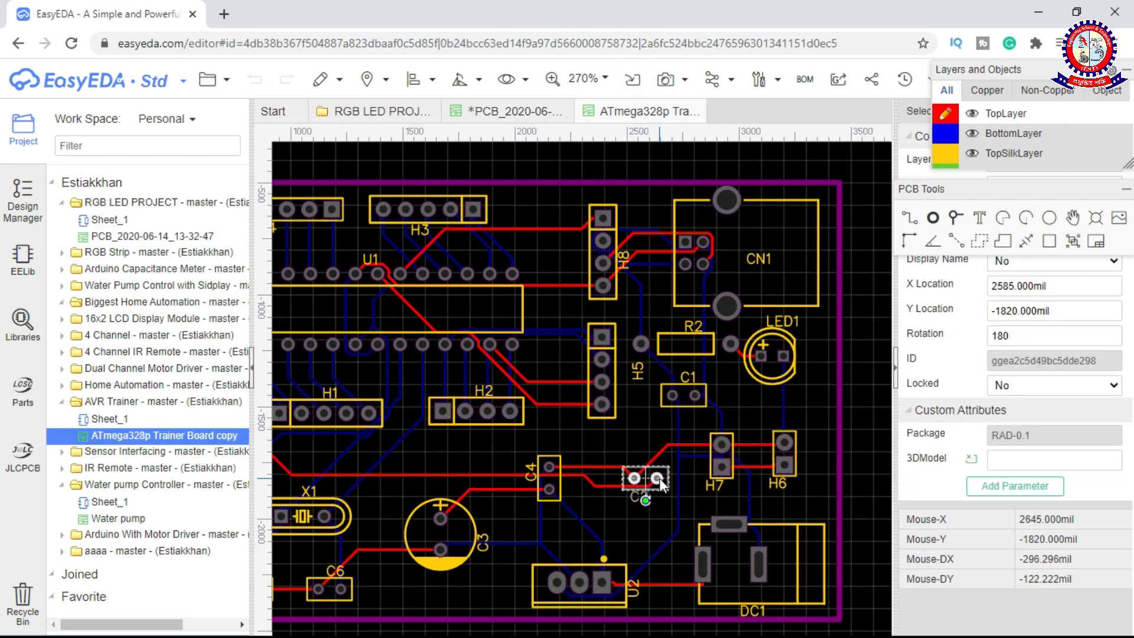
left_click(721, 466)
left_click(761, 355)
left_click(731, 347)
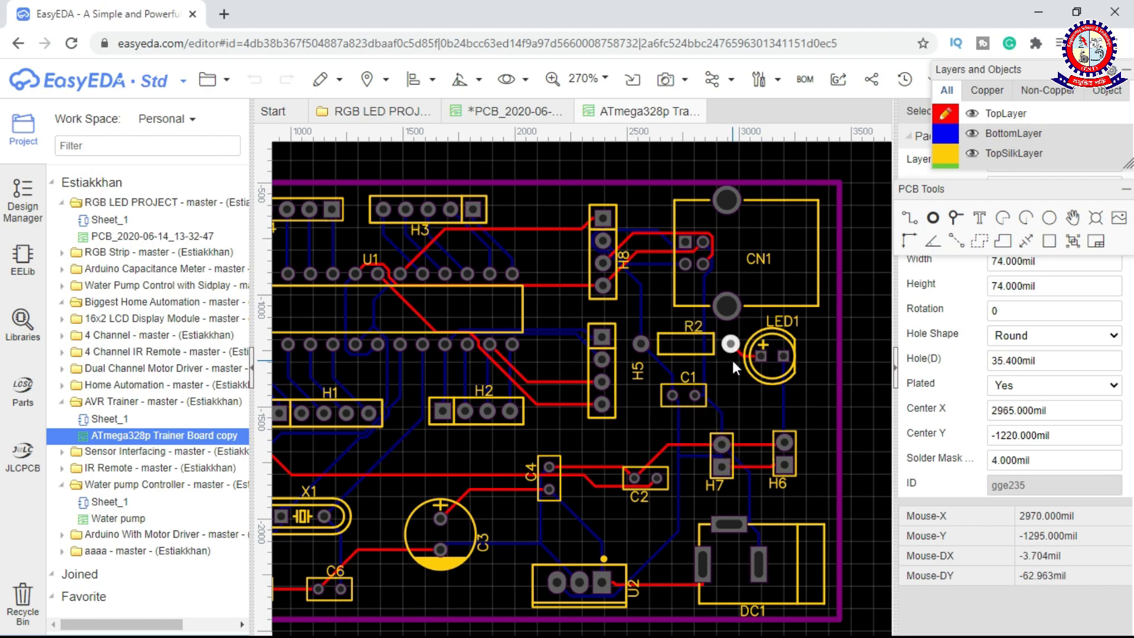
left_click(508, 112)
left_click(707, 381)
left_click(623, 117)
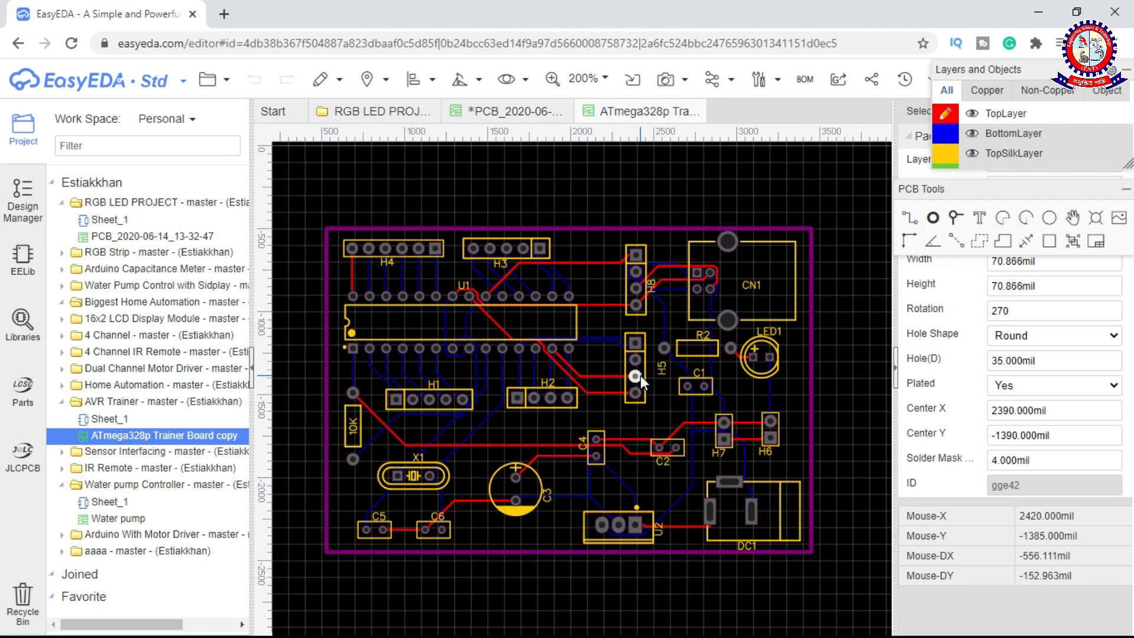
left_click(696, 111)
- View the RGB LED board in 3D, rotate the model and close the 3D view
left_click(777, 79)
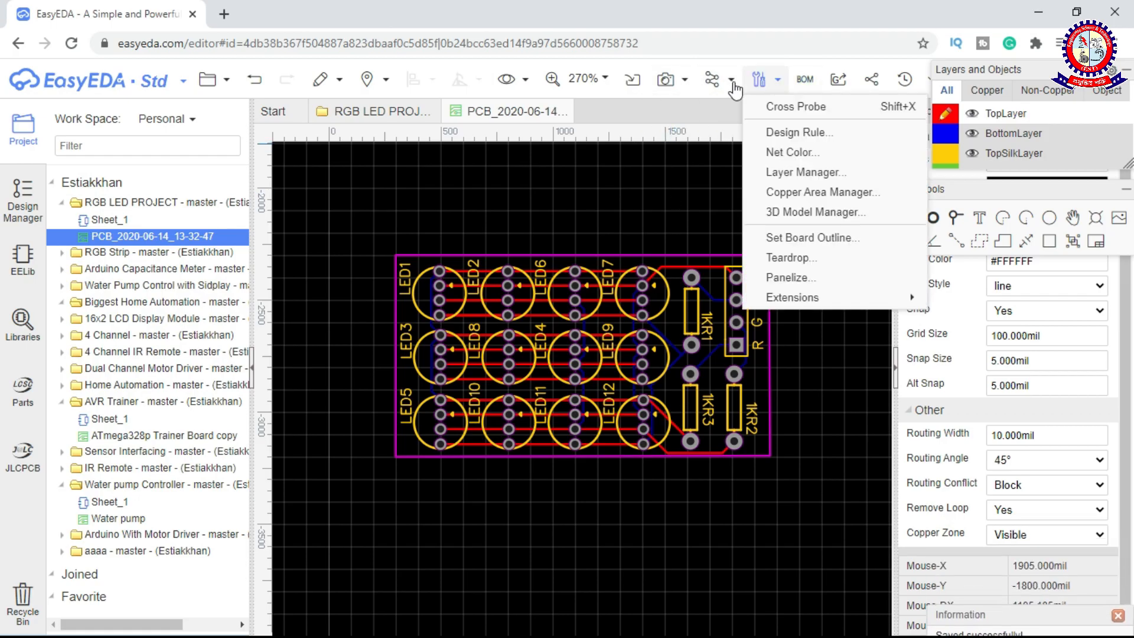
left_click(685, 78)
left_click(686, 119)
mouse_move(563, 461)
left_mouse_down()
mouse_move(735, 409)
mouse_move(630, 365)
mouse_move(303, 410)
mouse_move(256, 281)
mouse_move(438, 408)
mouse_move(641, 515)
mouse_move(749, 433)
mouse_move(640, 418)
mouse_move(678, 371)
mouse_move(824, 486)
mouse_move(824, 403)
mouse_move(493, 352)
mouse_move(767, 271)
mouse_move(561, 446)
left_mouse_up()
left_click(493, 112)
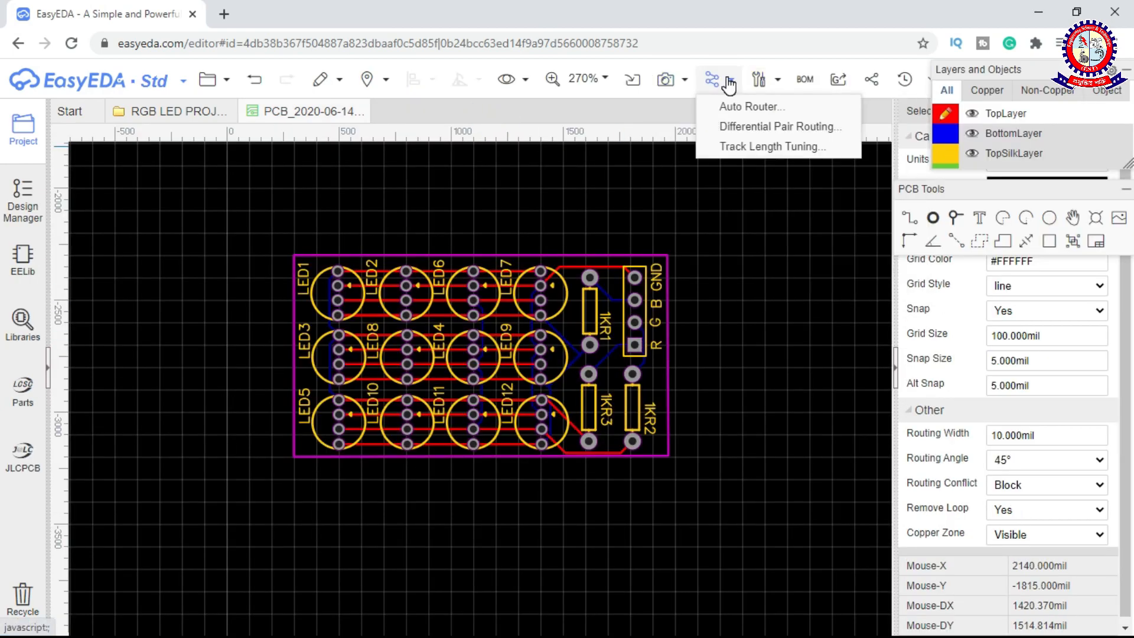
- Try to reroute the whole board with the auto router, saving the PCB and moving the progress dialog below the board
left_click(749, 106)
left_click(718, 527)
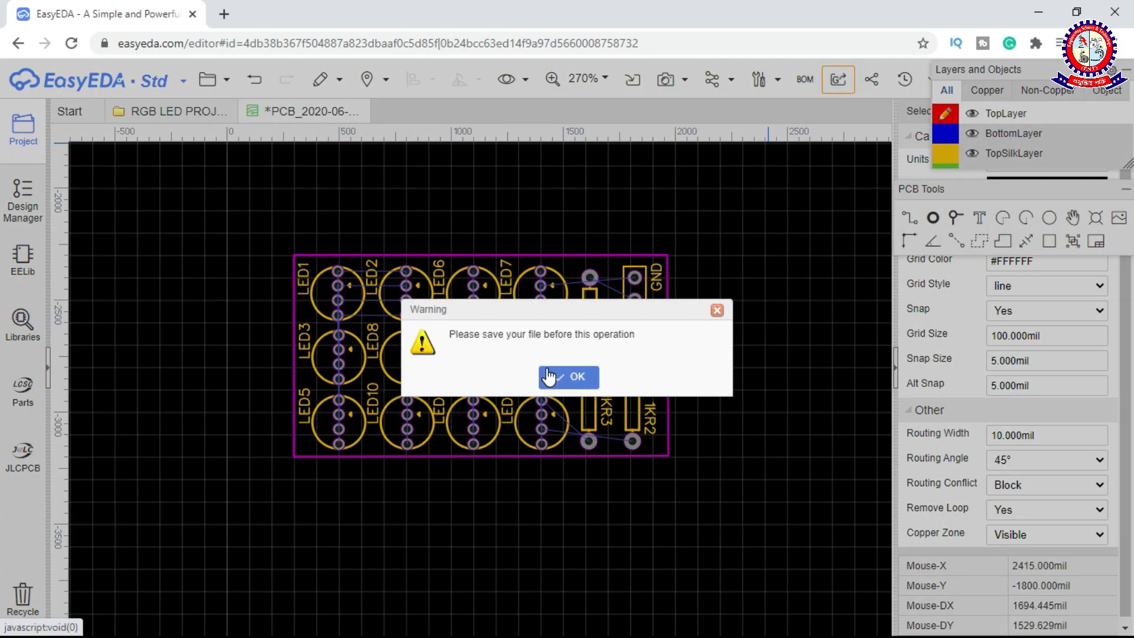
left_click(573, 375)
left_click(778, 80)
left_click(710, 522)
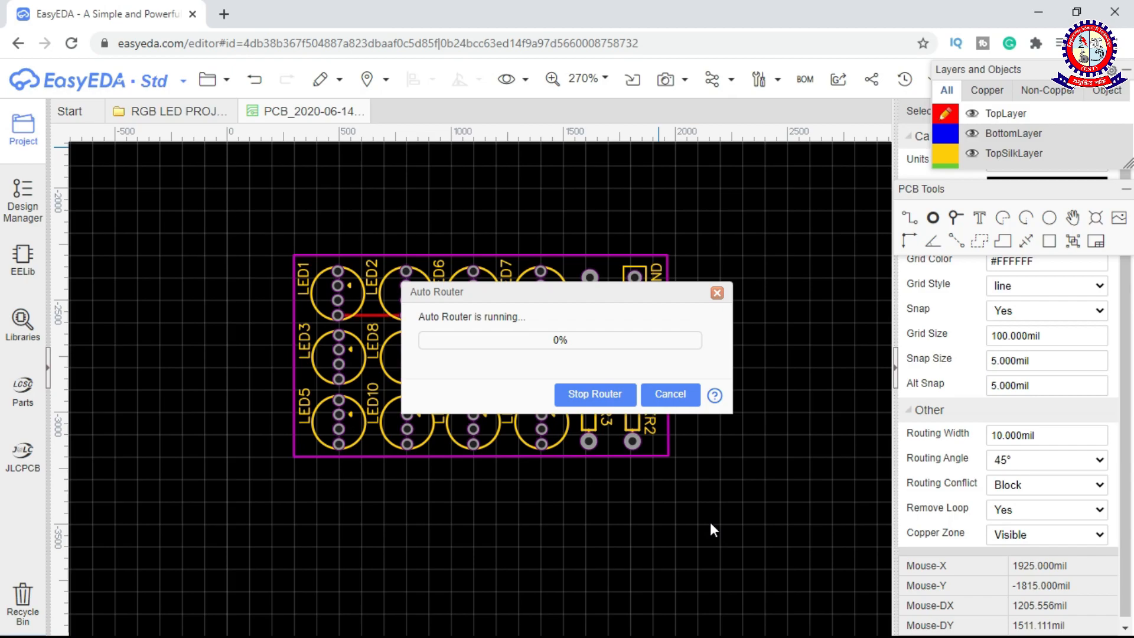
left_click_drag(576, 293, 506, 475)
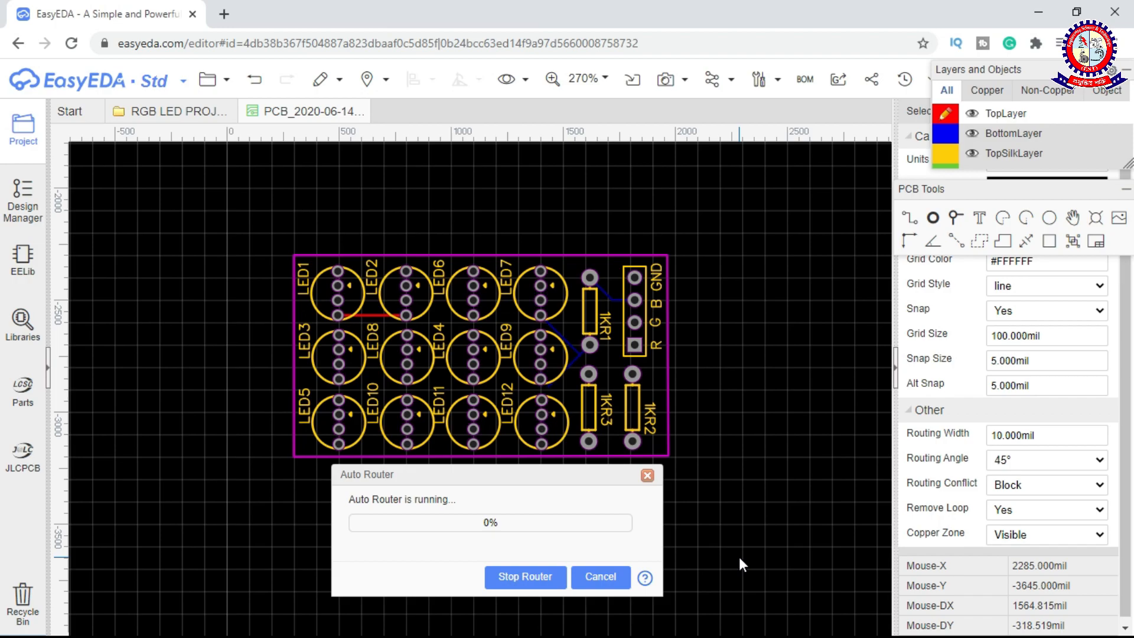
- Try to rerun the auto router with the track width set to 8 mil
left_click(713, 79)
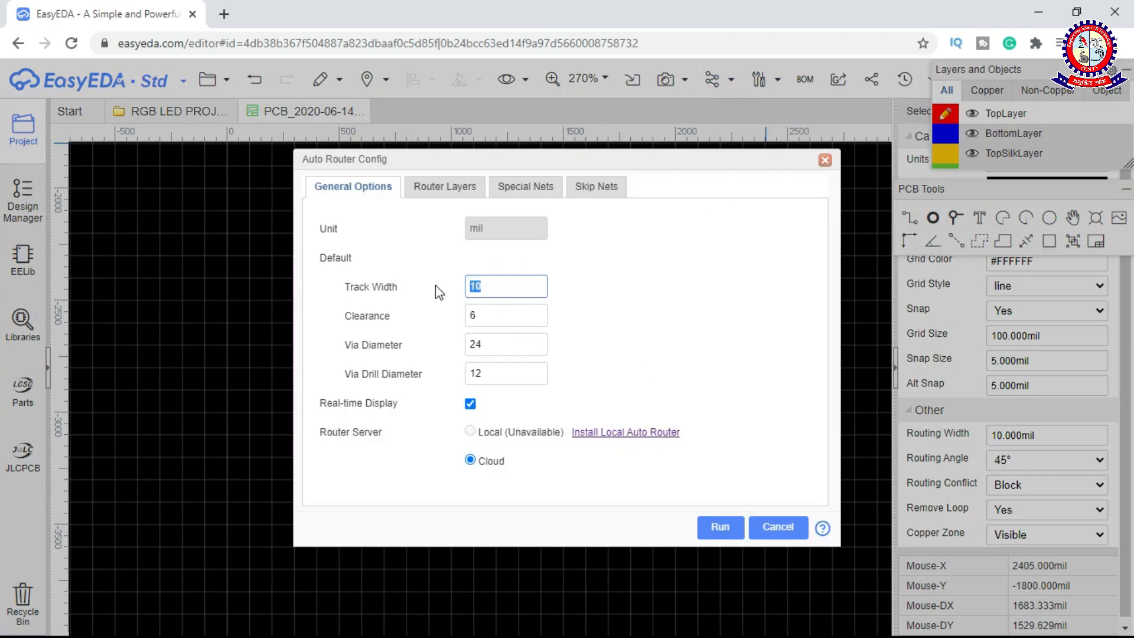
left_click(716, 528)
left_click(569, 377)
left_click(825, 160)
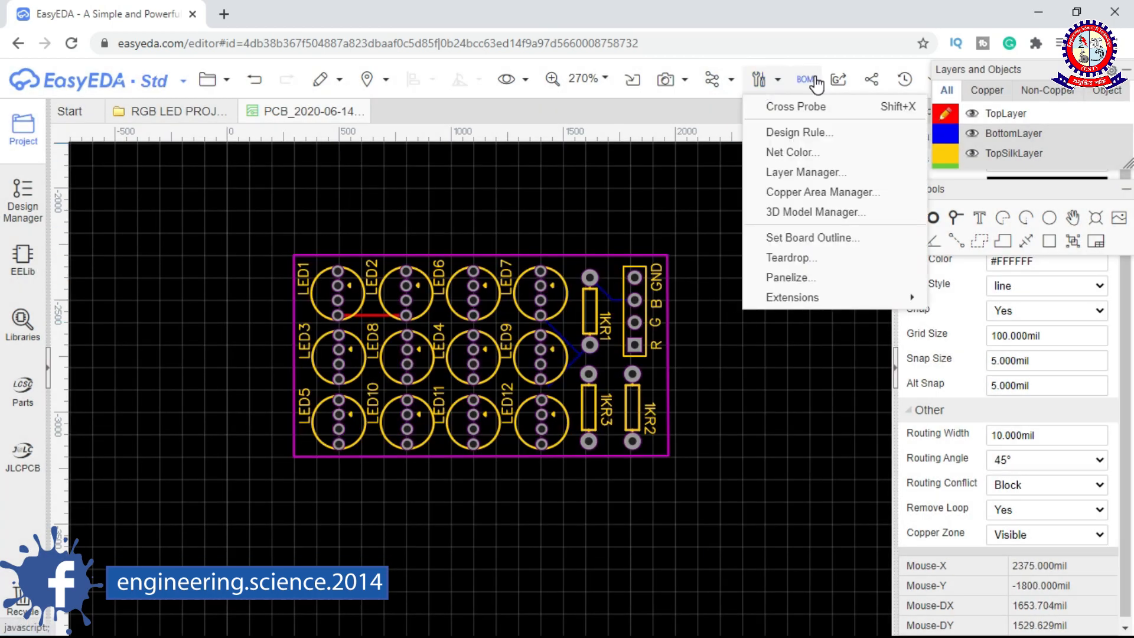
mouse_move(713, 79)
left_click(743, 106)
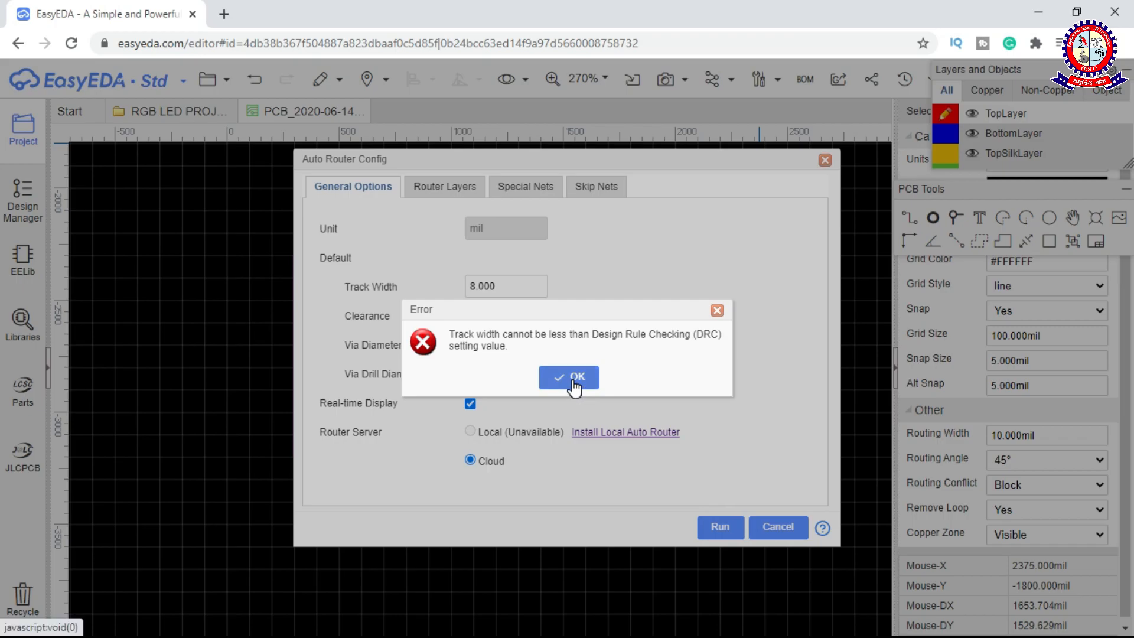
left_click(569, 380)
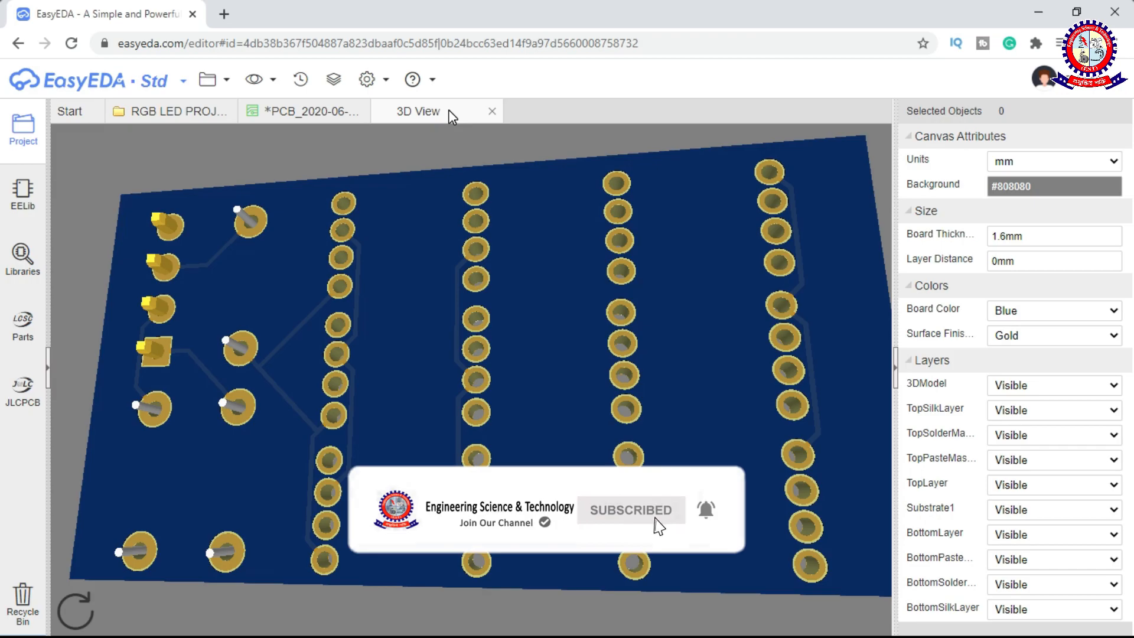
- Save the routed PCB and generate its Gerber fabrication file
left_click(456, 112)
key("ctrl+s")
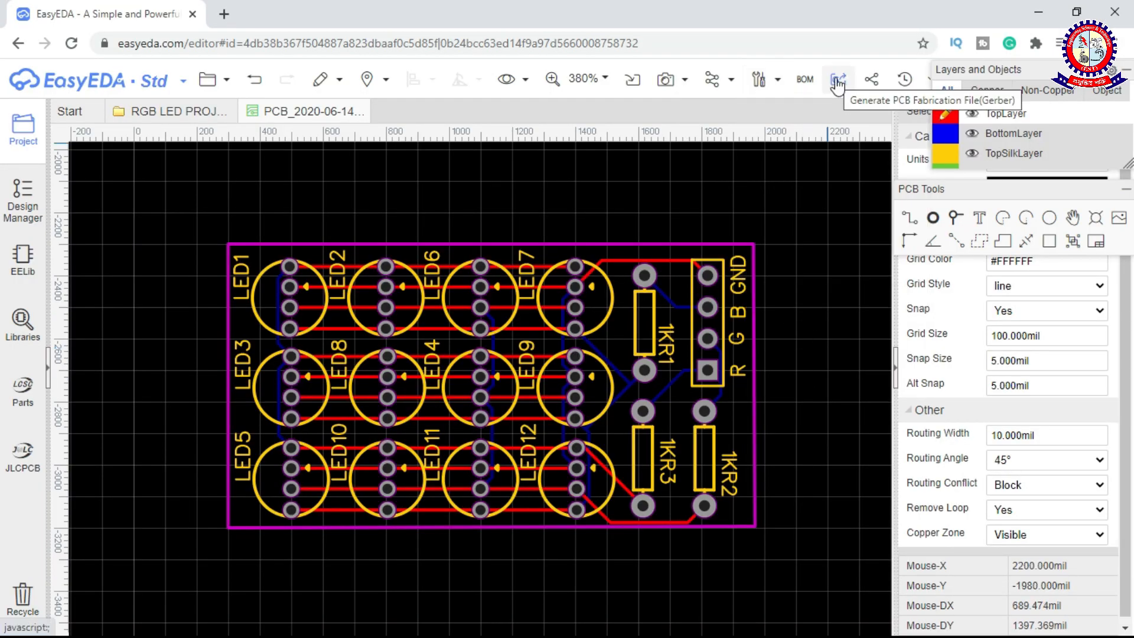
left_click(838, 79)
left_click(630, 375)
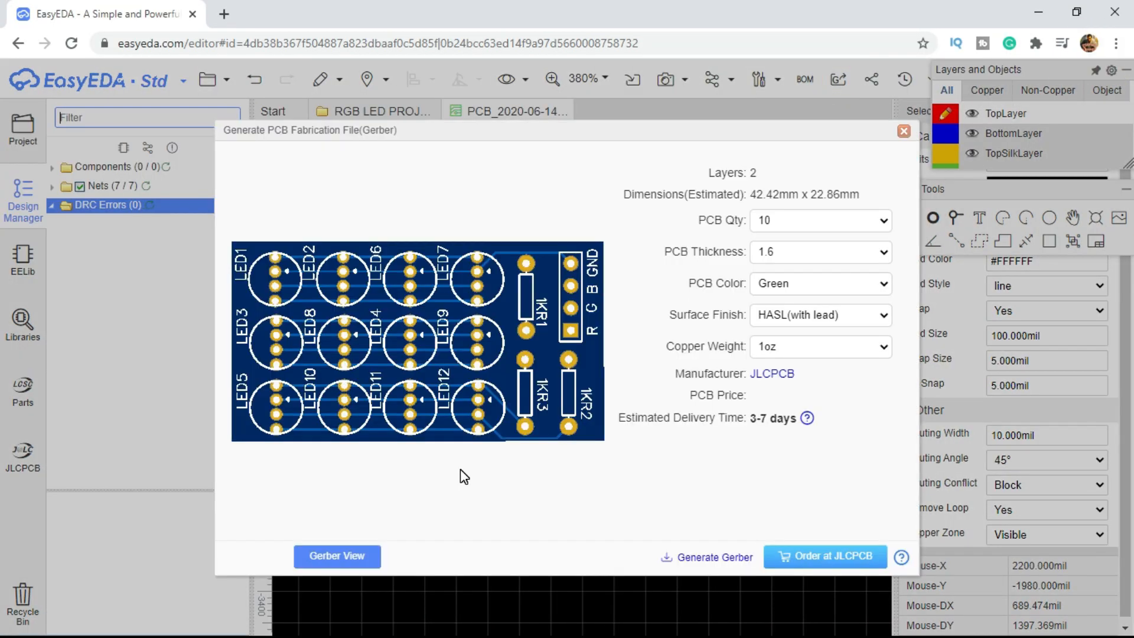
left_click(682, 559)
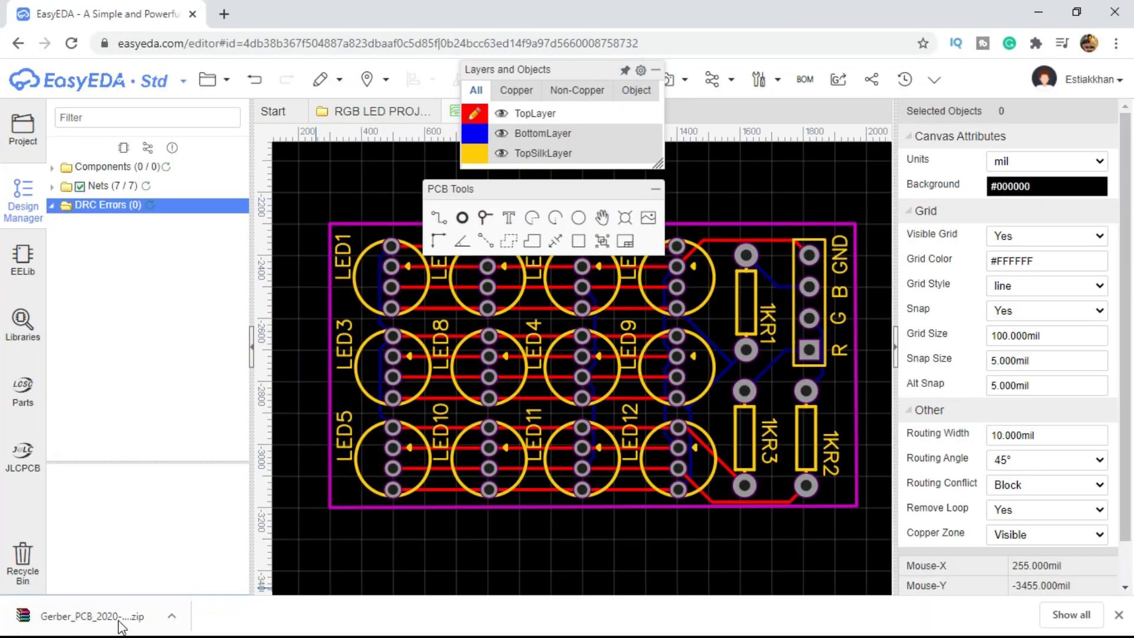